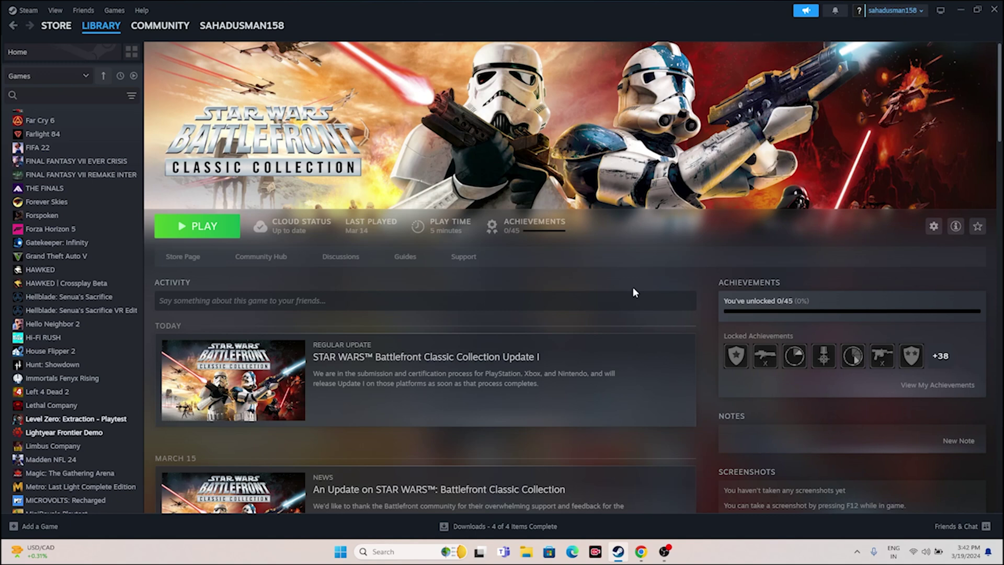
Bring up the computer's power options to view Restart, and dismiss them without choosing one.
left_click(338, 553)
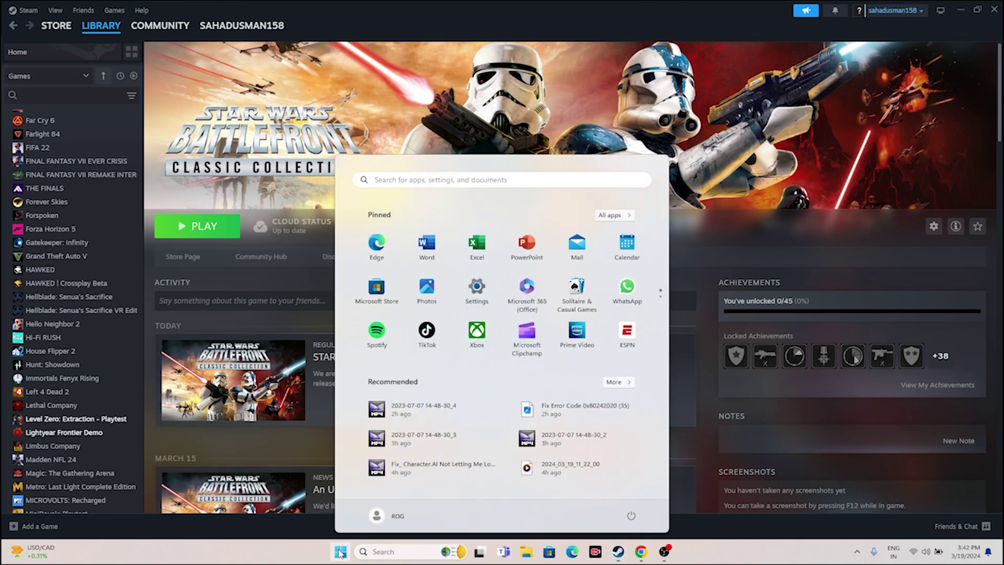
left_click(633, 517)
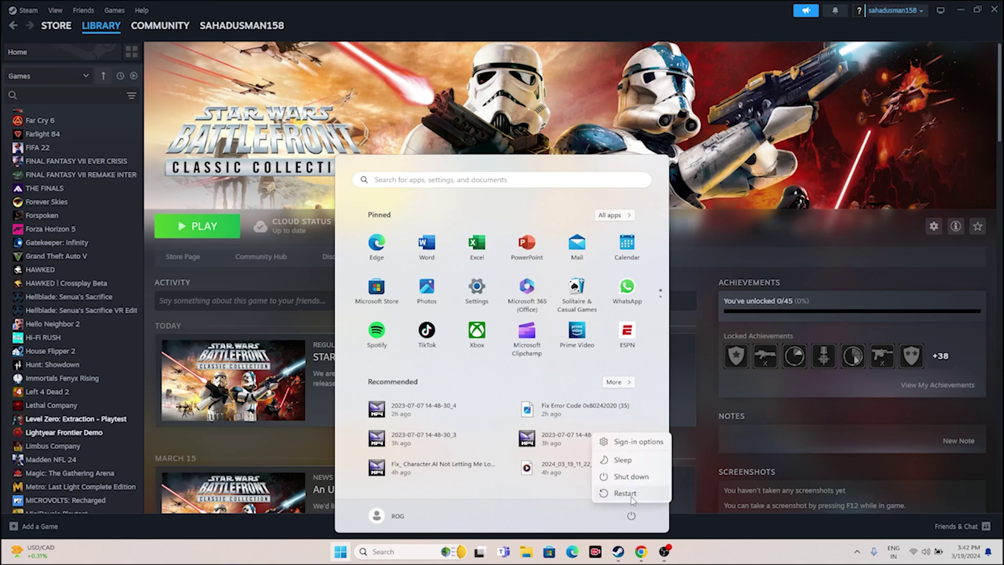
left_click(708, 551)
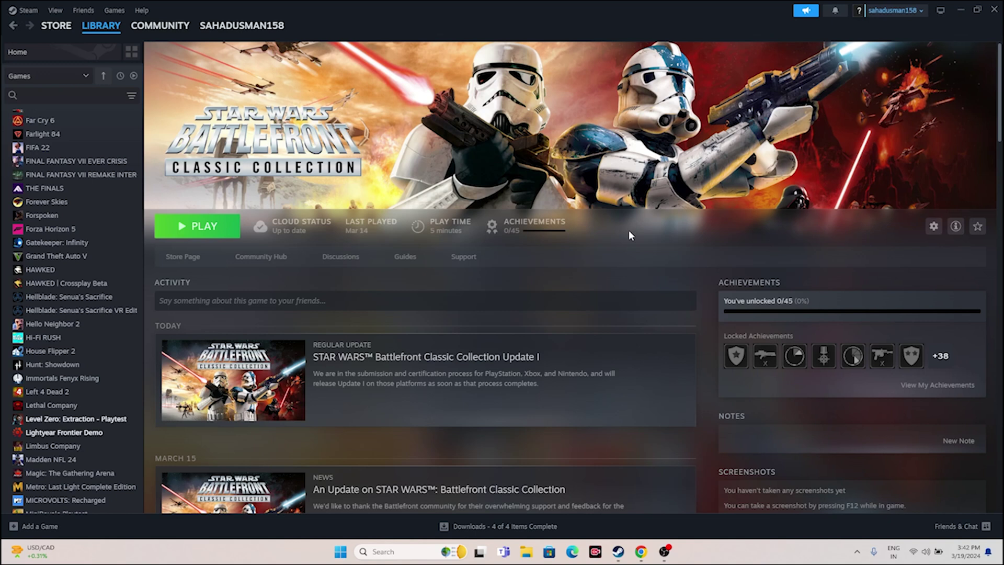
Browse to the installed files of STAR WARS Battlefront Classic Collection from its properties in the Steam library.
scroll(92, 202, "down", 15)
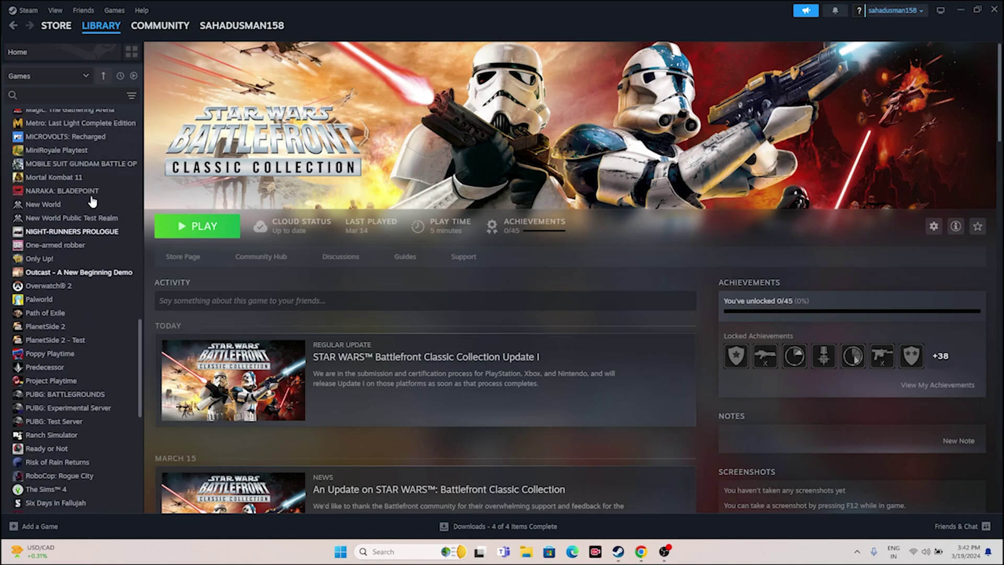
right_click(89, 165)
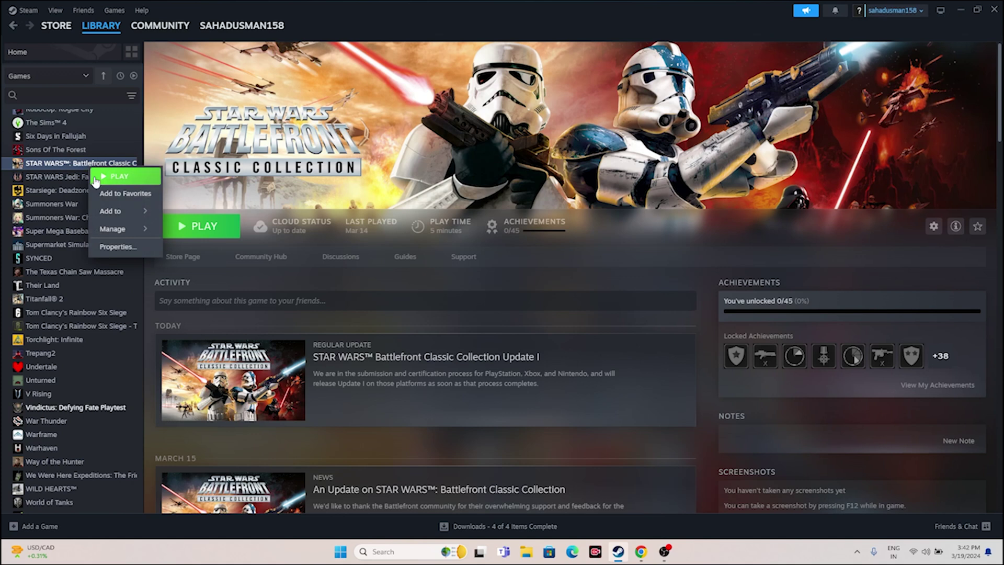
left_click(104, 248)
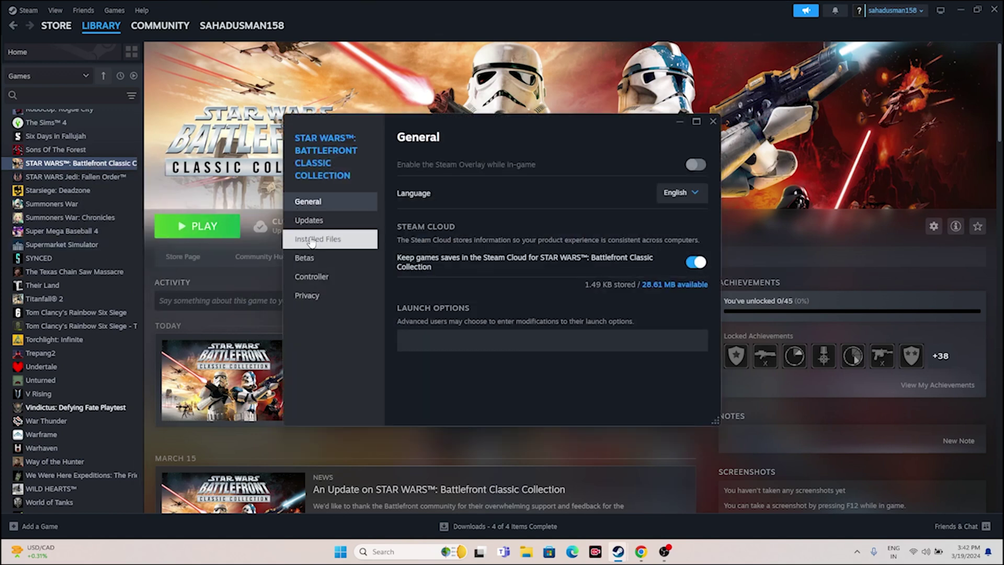
left_click(313, 240)
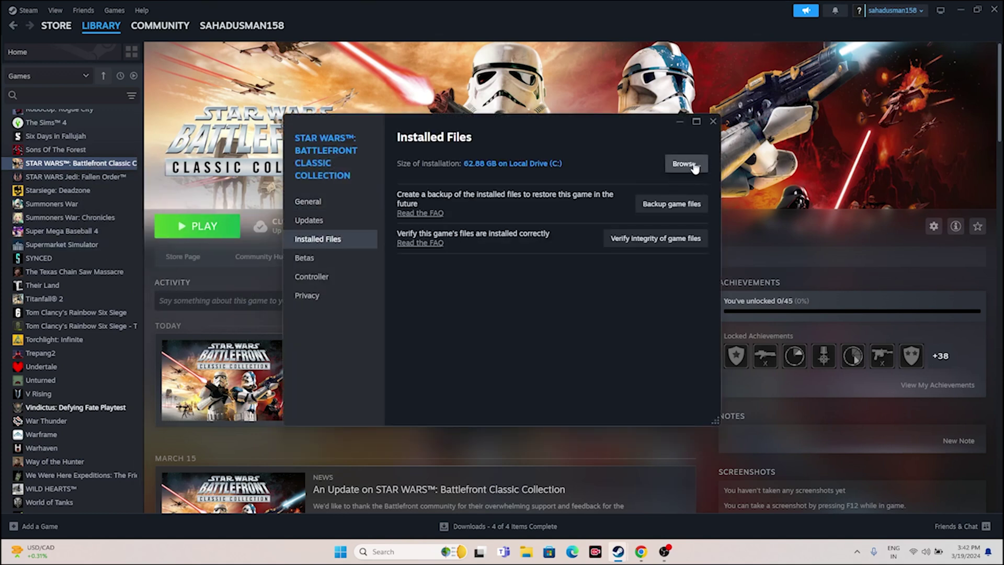
left_click(686, 164)
left_click(559, 108)
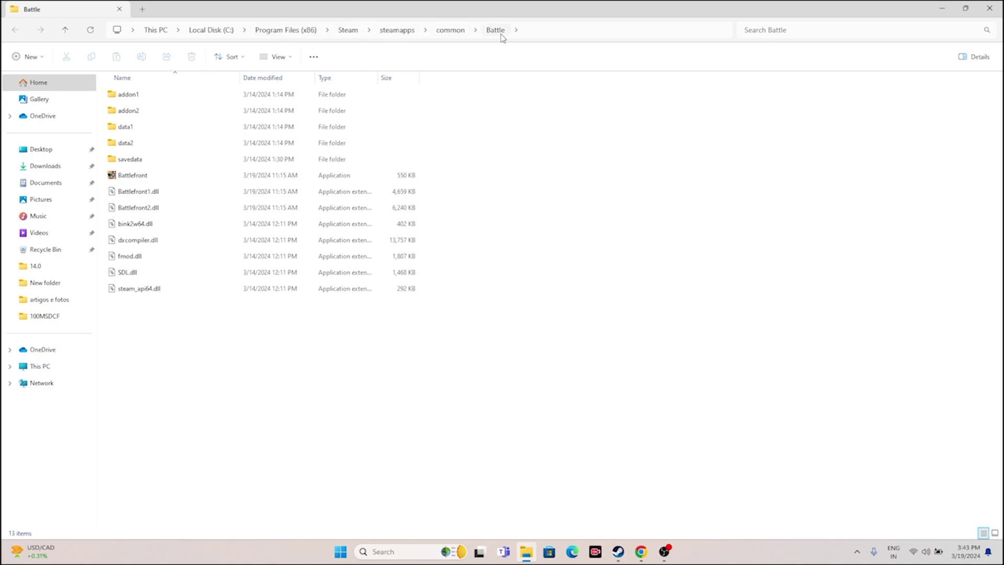
Turn on compatibility mode for Windows 8 in the Battlefront application's file properties.
left_click(175, 176)
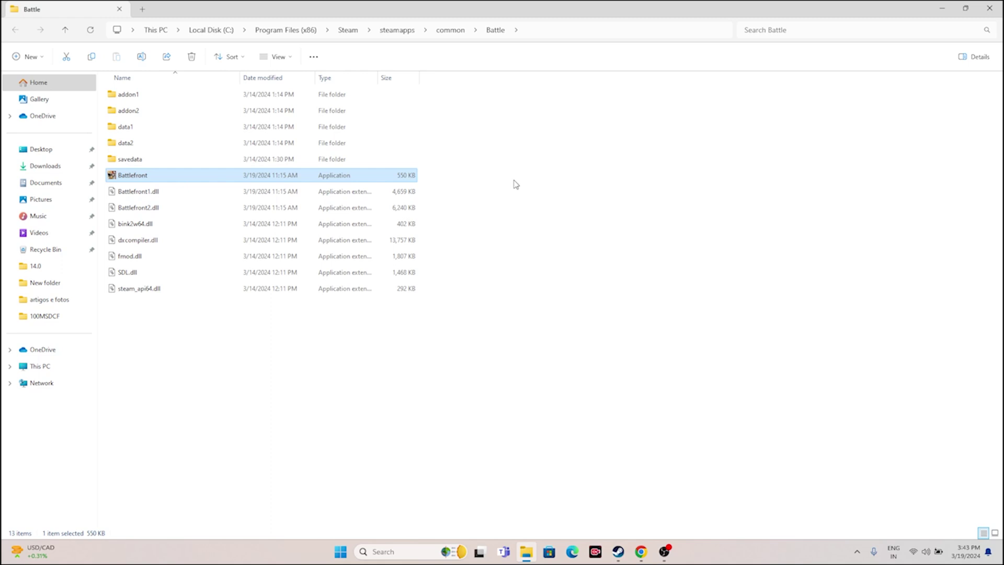
right_click(155, 179)
left_click(180, 368)
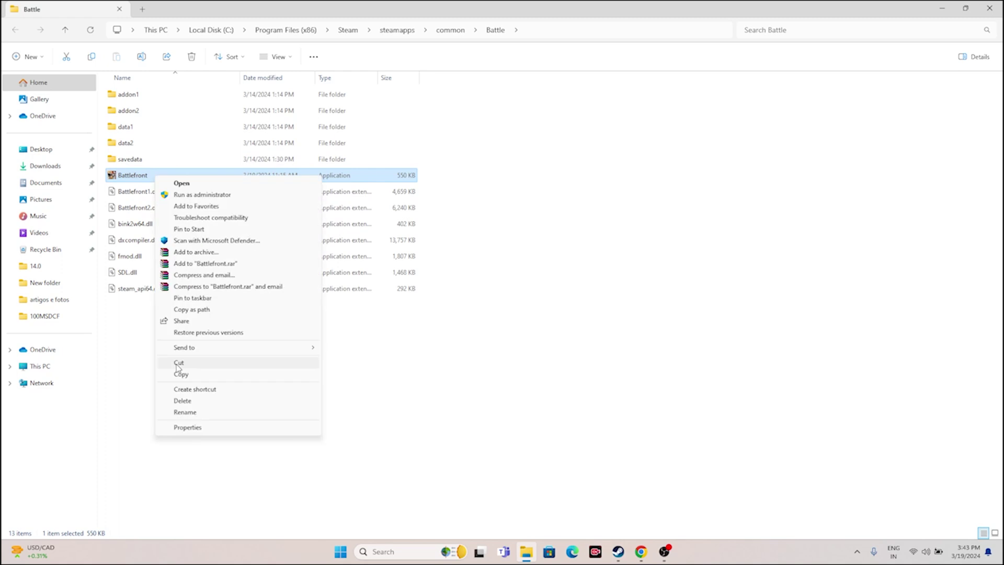
left_click(211, 428)
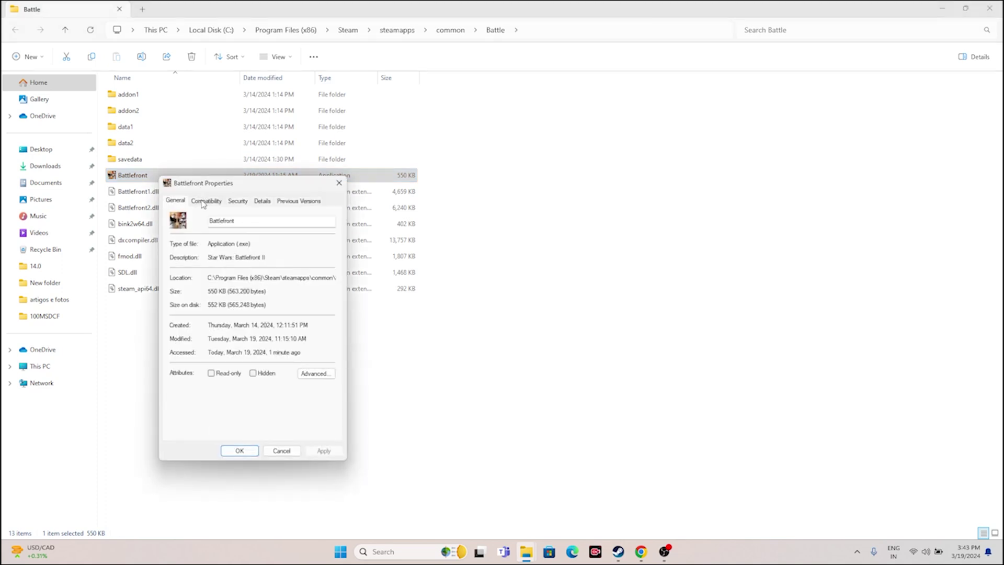
left_click(204, 202)
left_click(179, 272)
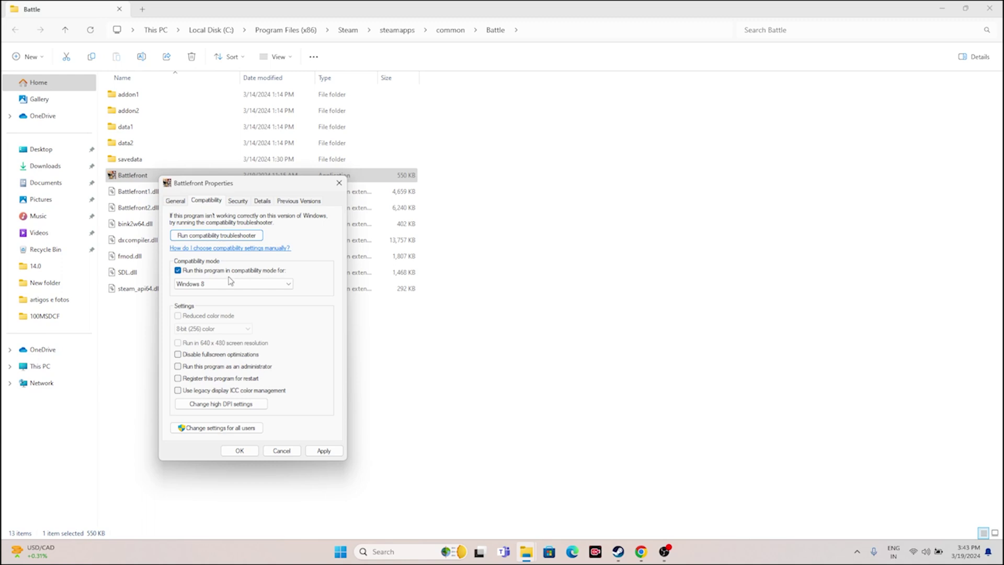
left_click(228, 282)
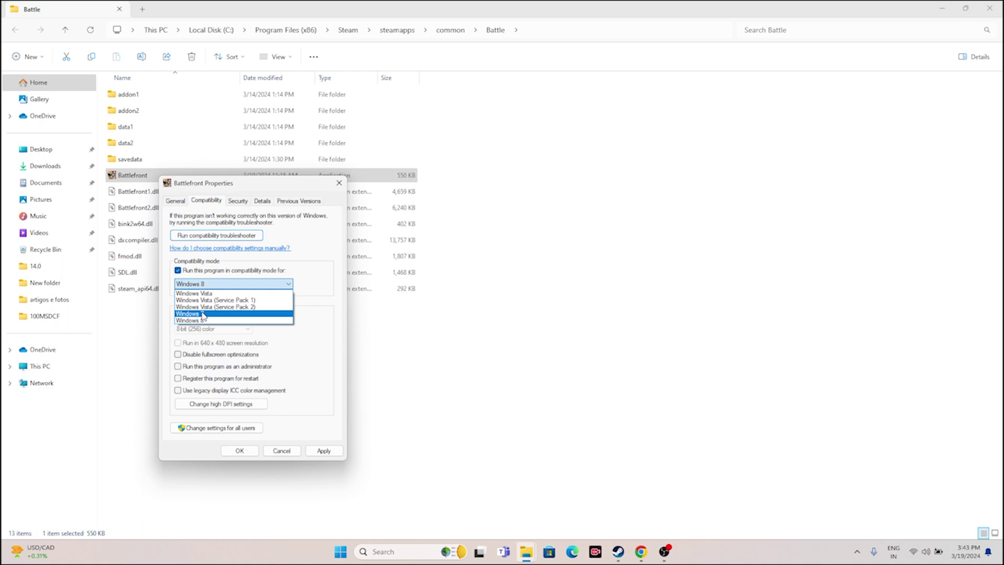
left_click(314, 306)
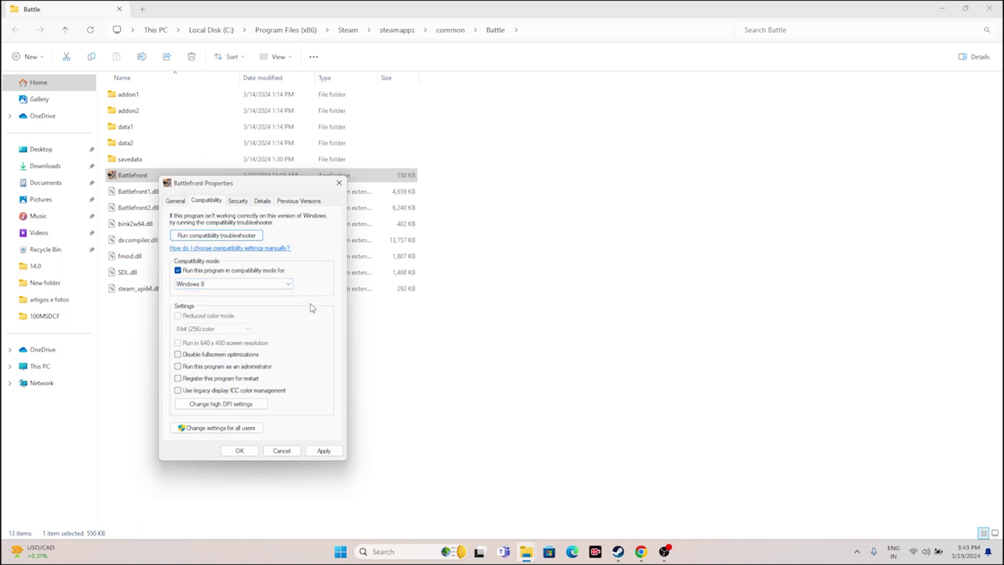
Set Battlefront to run as an administrator, apply the change, and close the game folder and Steam properties windows.
left_click(178, 367)
left_click(324, 451)
left_click(245, 453)
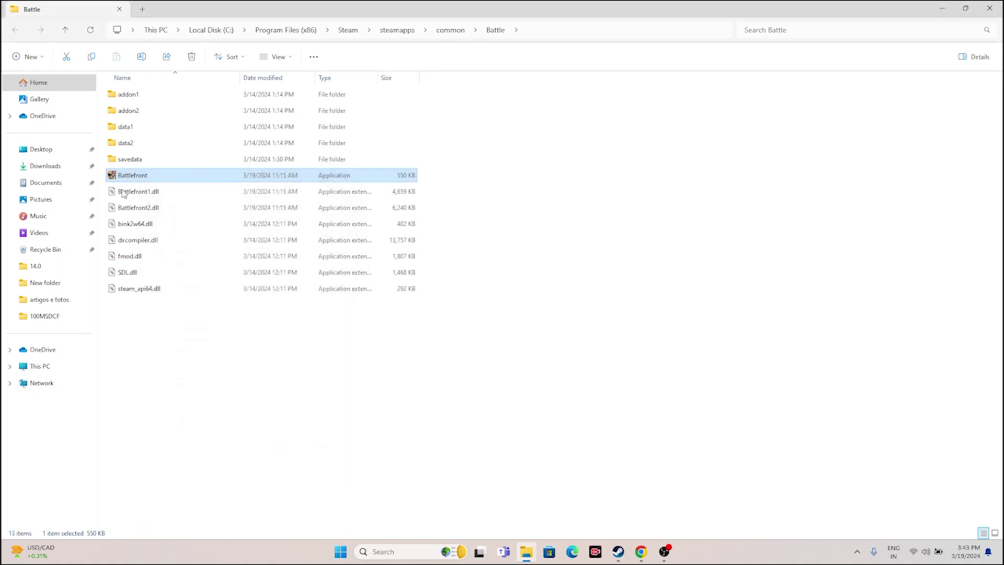
left_click(990, 8)
left_click(713, 121)
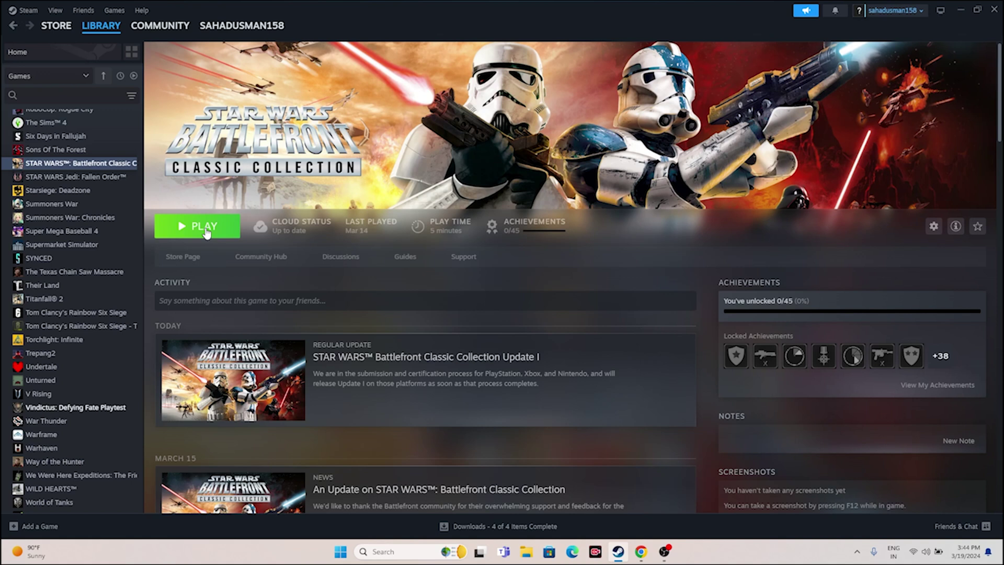
Switch to Windows Settings and check the automatic time zone and time options under Date & time.
left_click(961, 12)
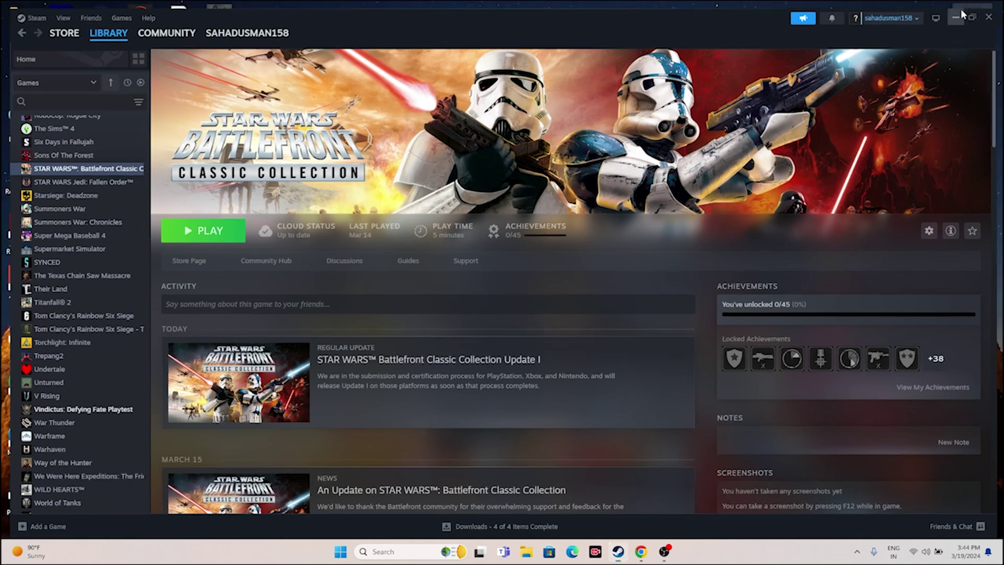
left_click(389, 552)
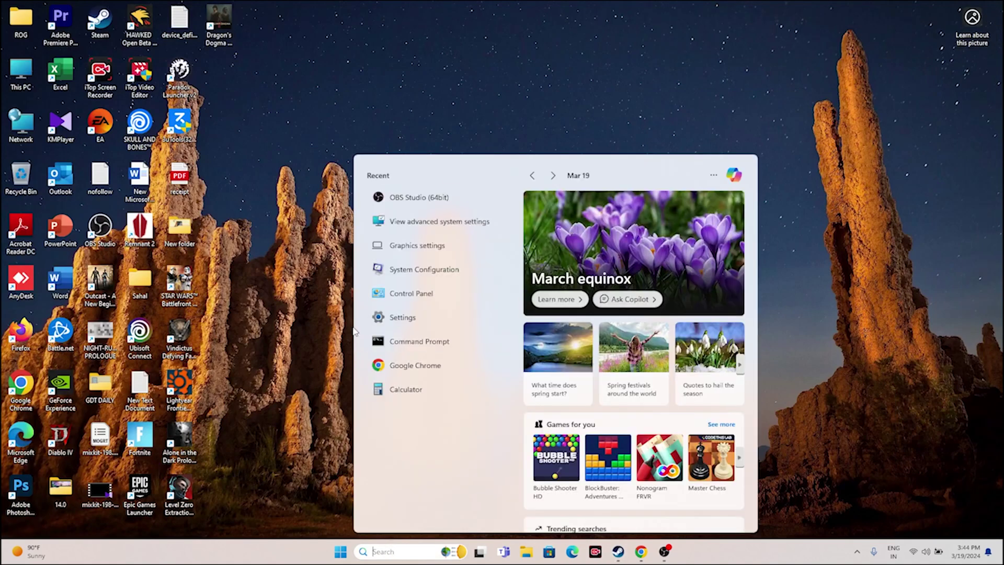
left_click(384, 319)
left_click(62, 261)
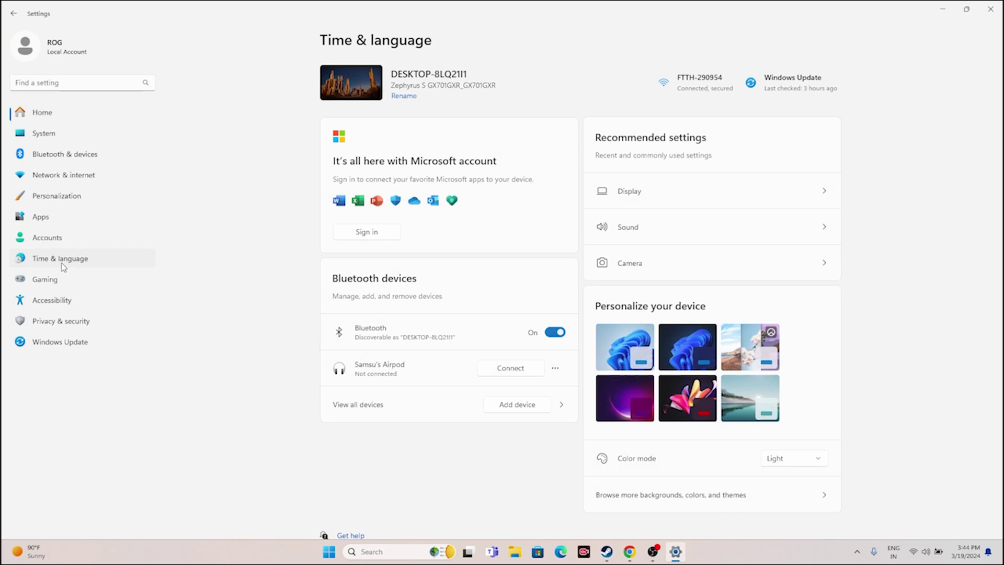
left_click(388, 127)
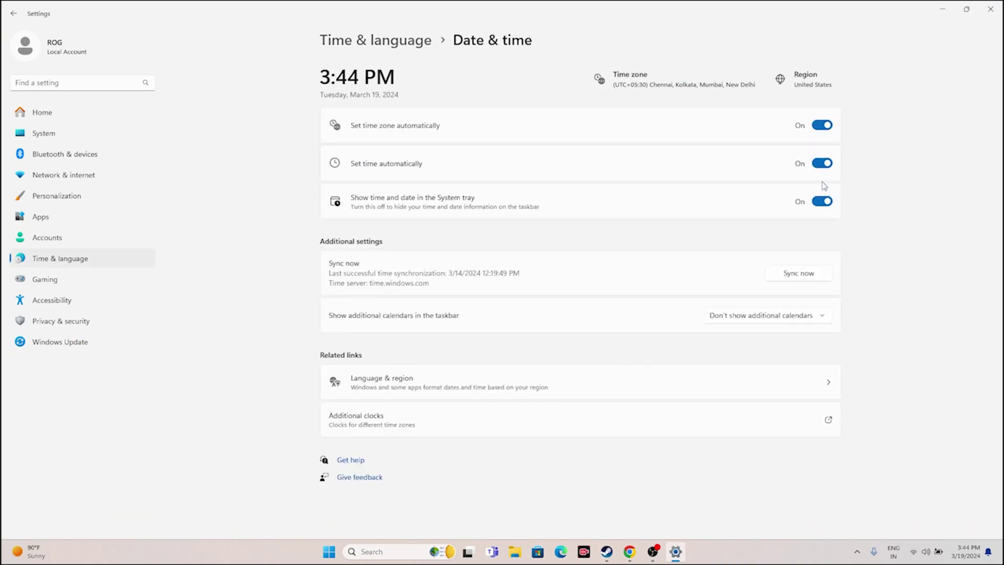
Check the Country or region choices under Language & region without changing them, and close Settings.
left_click(14, 13)
left_click(429, 160)
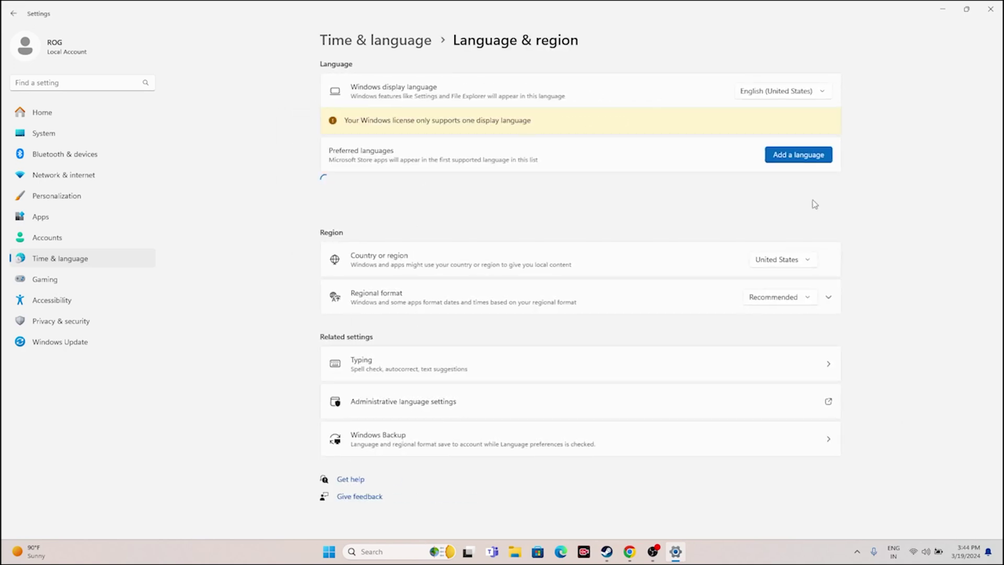
left_click(812, 262)
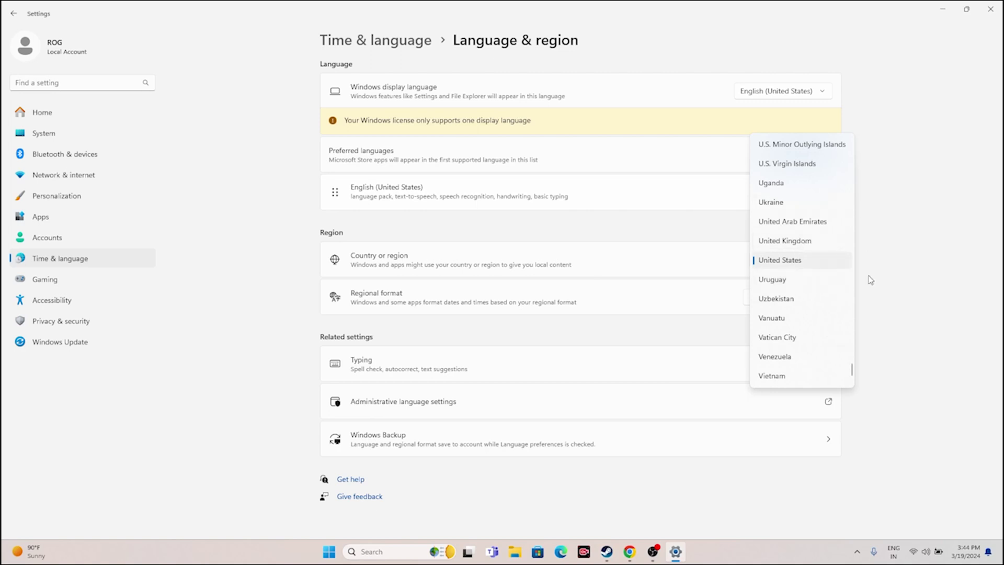
left_click(910, 270)
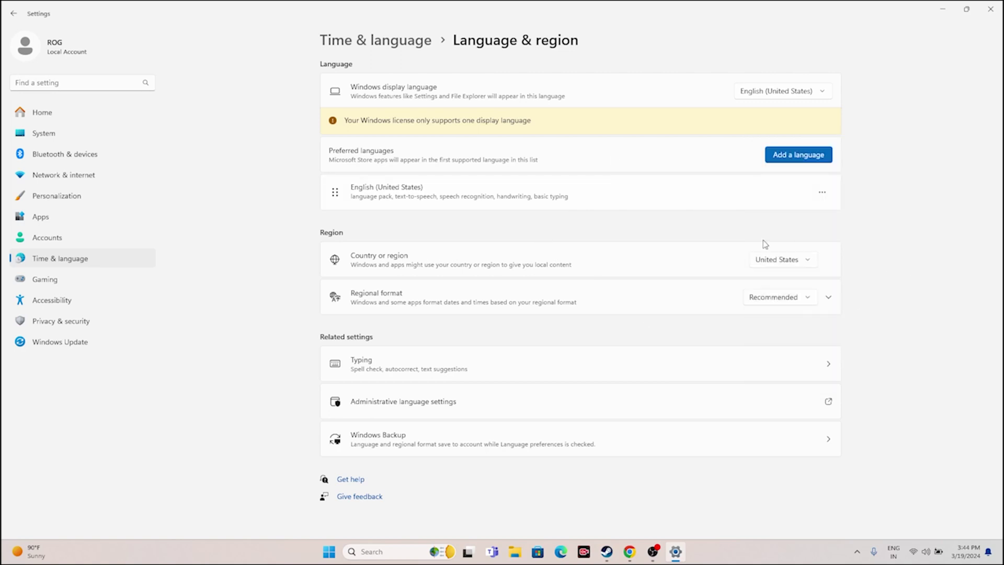
left_click(991, 9)
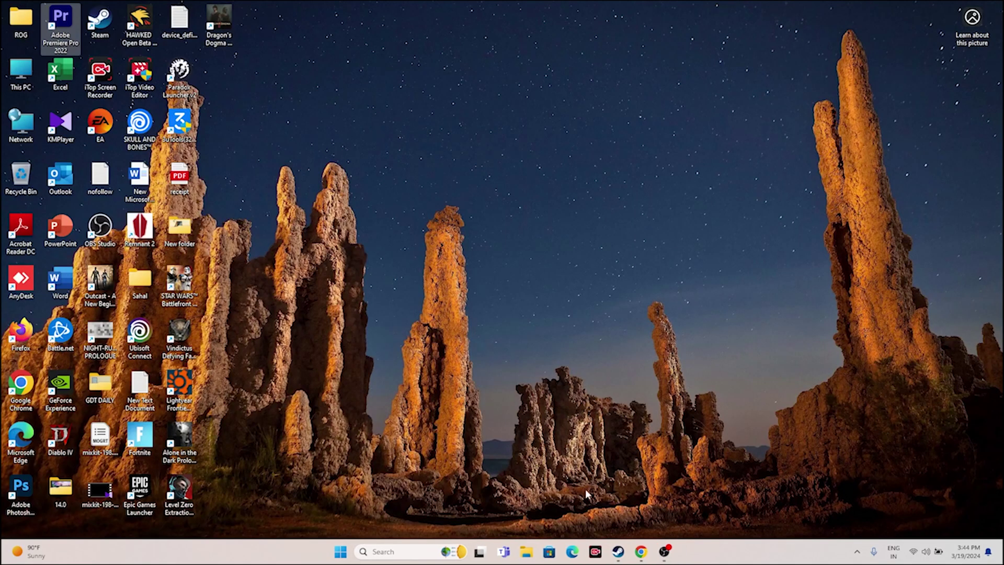
Switch to File Explorer, look over the game folders in Documents, and close the window.
left_click(618, 552)
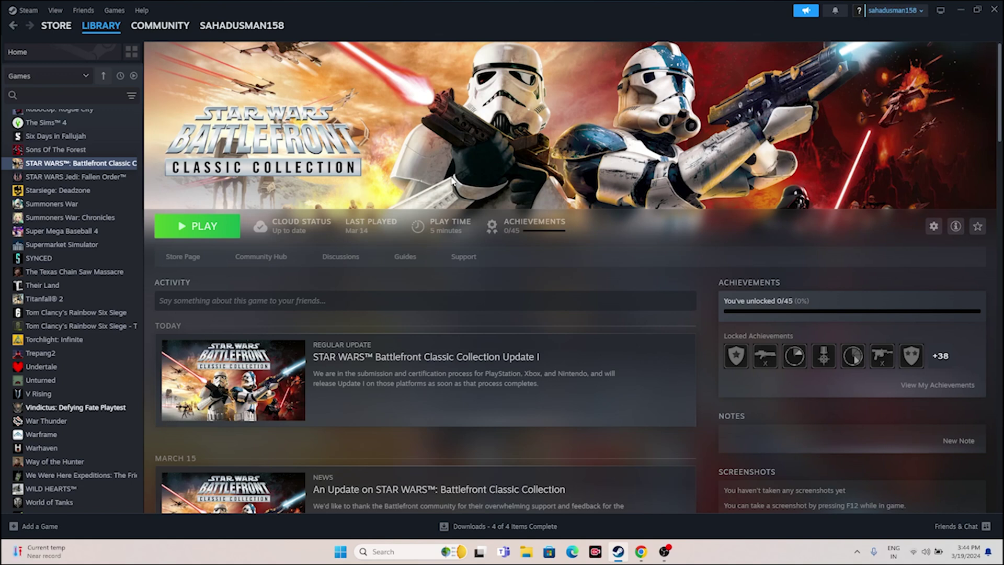
left_click(526, 552)
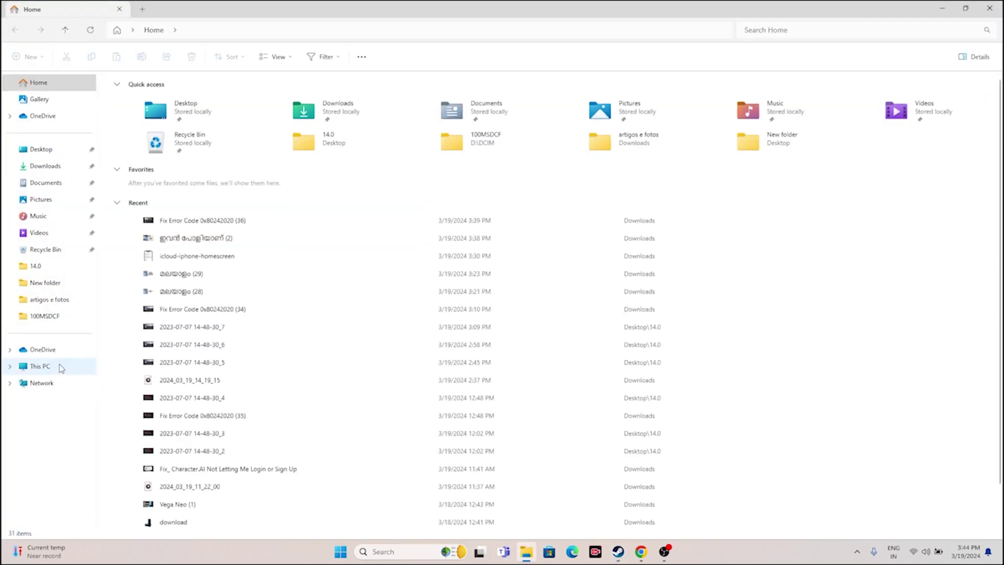
left_click(57, 366)
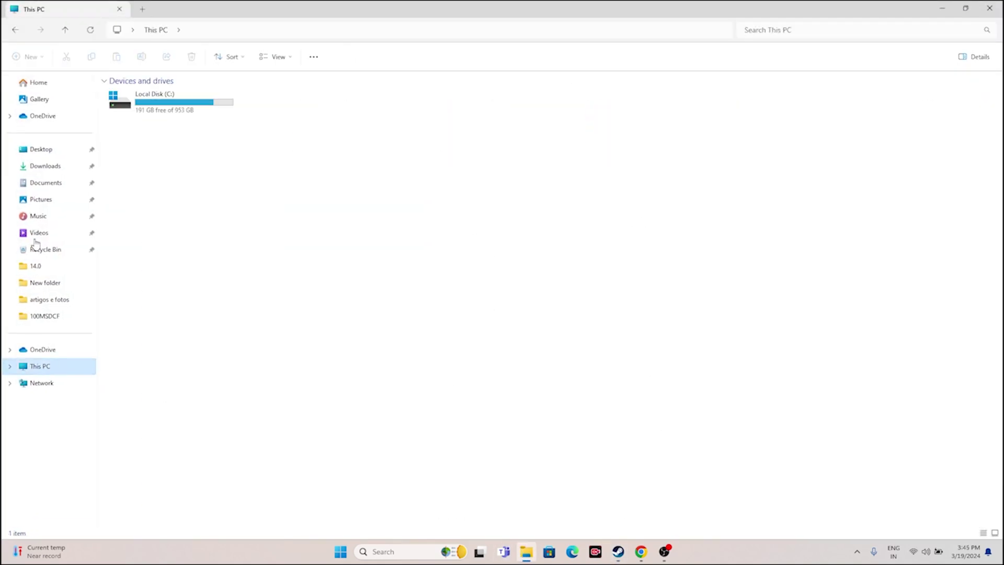
left_click(52, 183)
left_click_drag(815, 145, 403, 152)
left_click(402, 153)
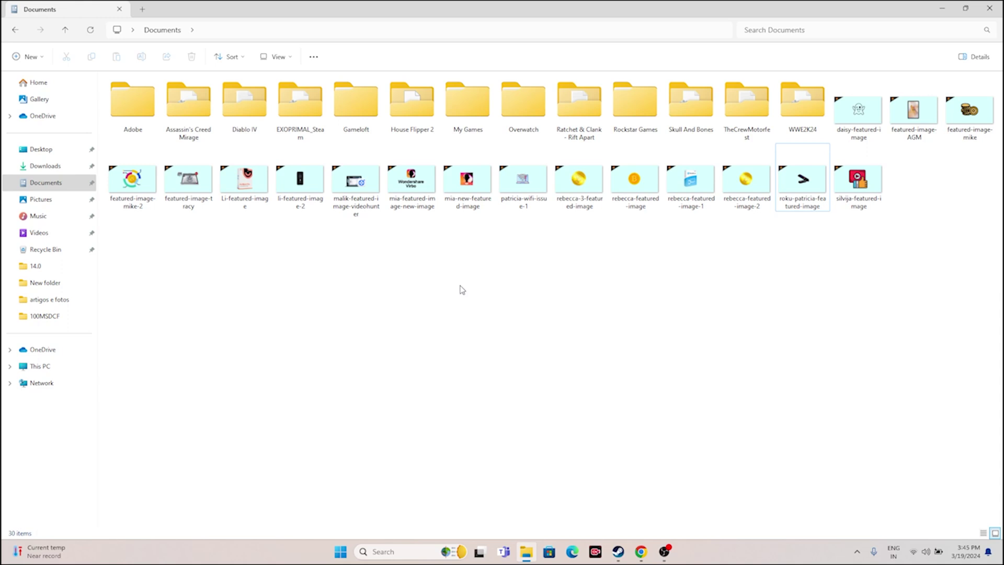
left_click(988, 12)
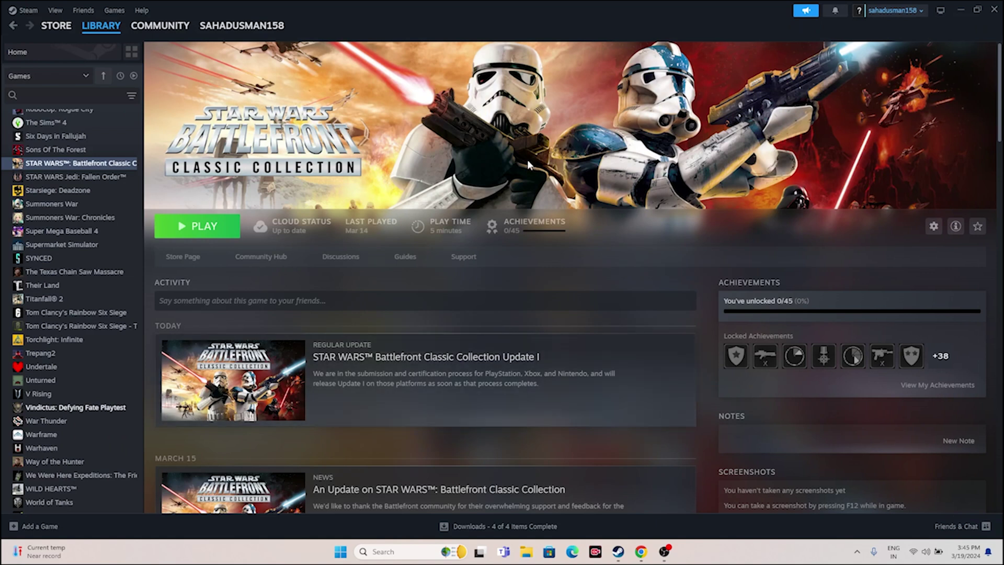
Switch to Control Panel and open the Windows Defender Firewall settings under System and Security.
left_click(962, 11)
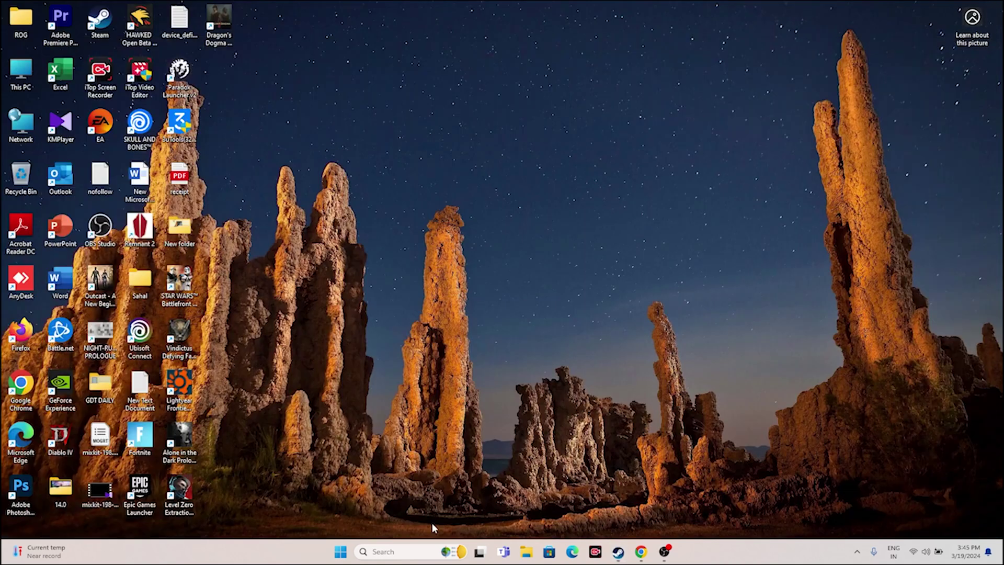
left_click(381, 552)
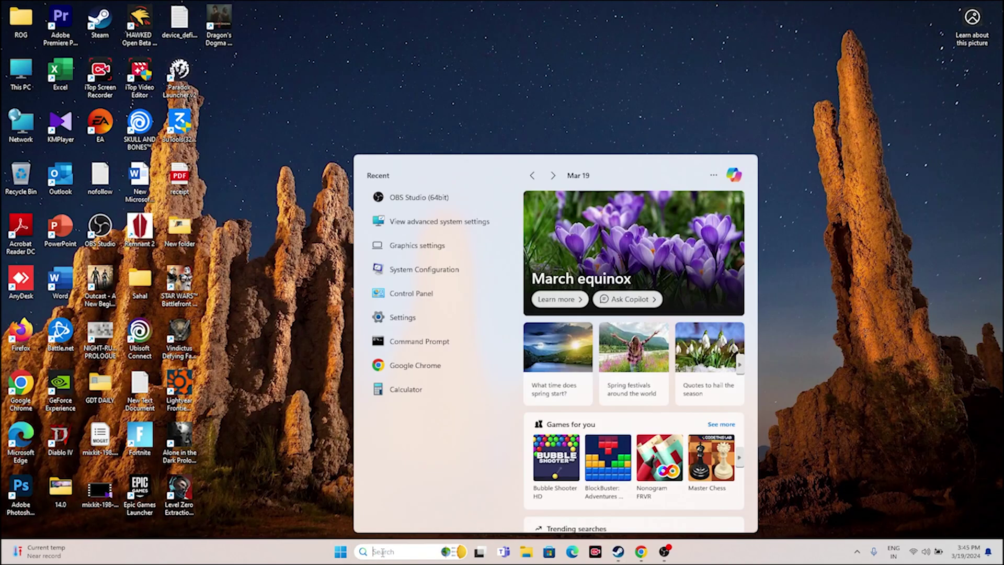
type("control")
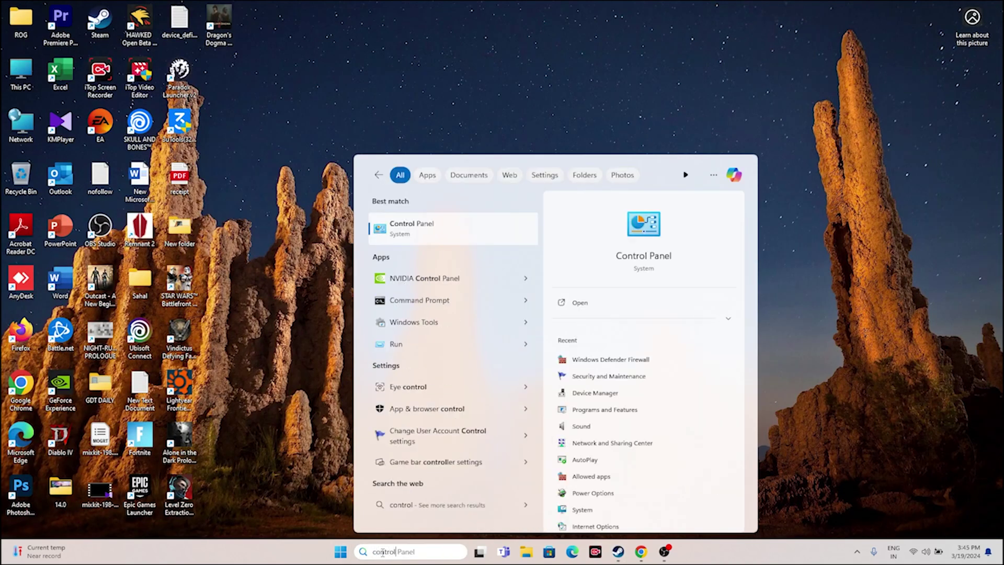
left_click(387, 224)
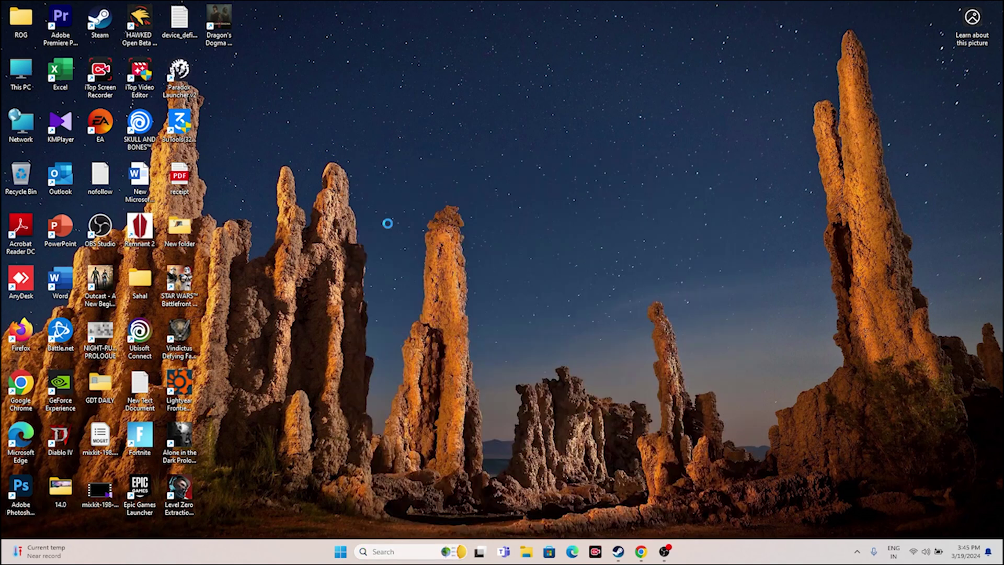
left_click(373, 85)
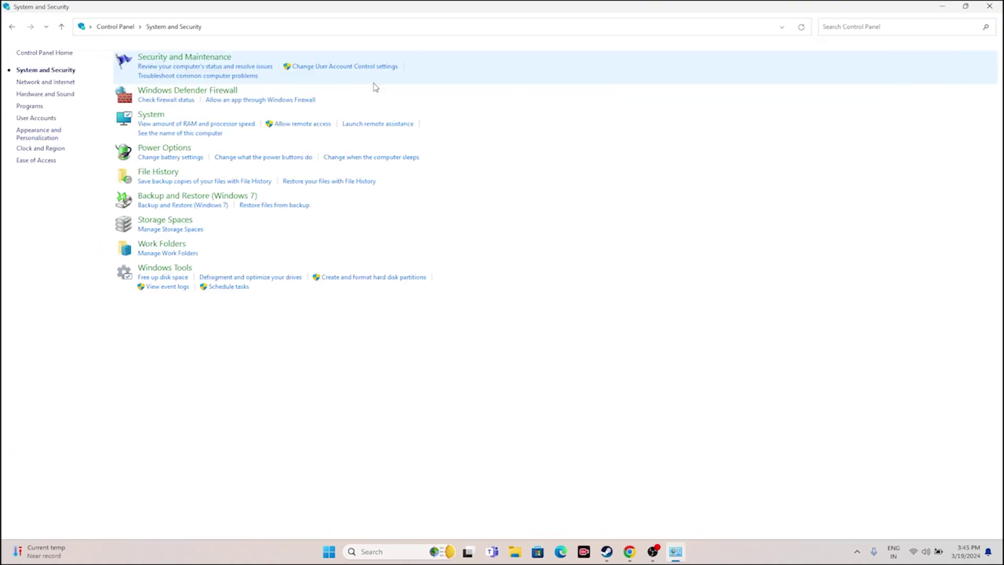
left_click(193, 93)
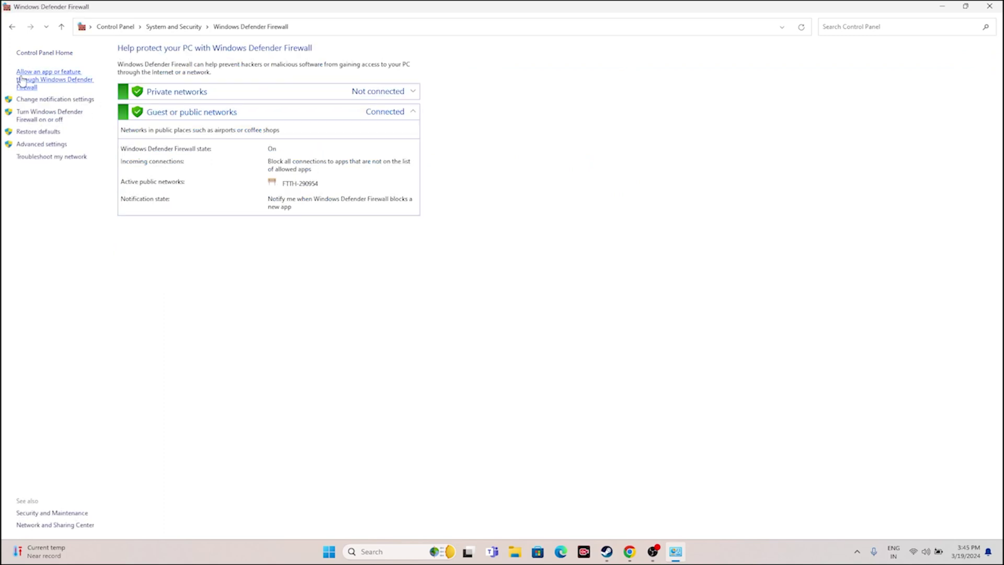
Check the firewall's allowed apps for STAR WARS: Battlefront Classic Collection and its Private and Public network access, and close the window.
left_click(25, 80)
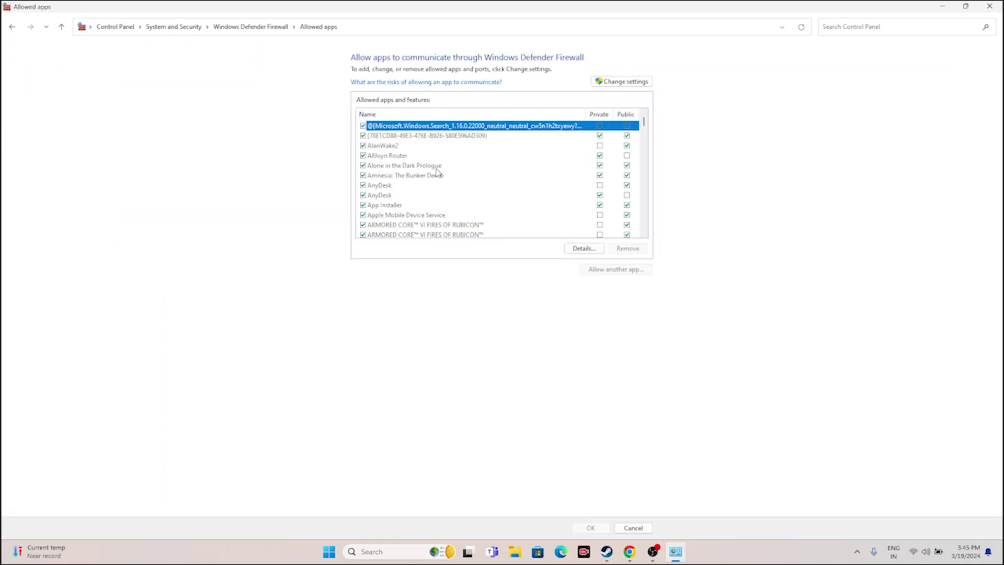
scroll(437, 172, "down", 10)
scroll(406, 161, "down", 8)
scroll(407, 161, "down", 10)
scroll(407, 161, "down", 10)
scroll(406, 161, "down", 8)
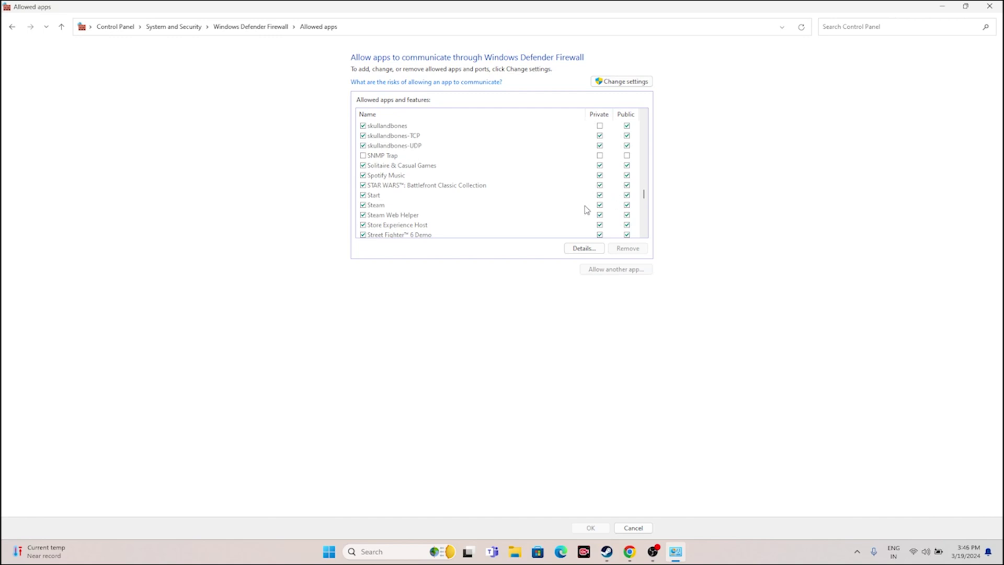
left_click(990, 7)
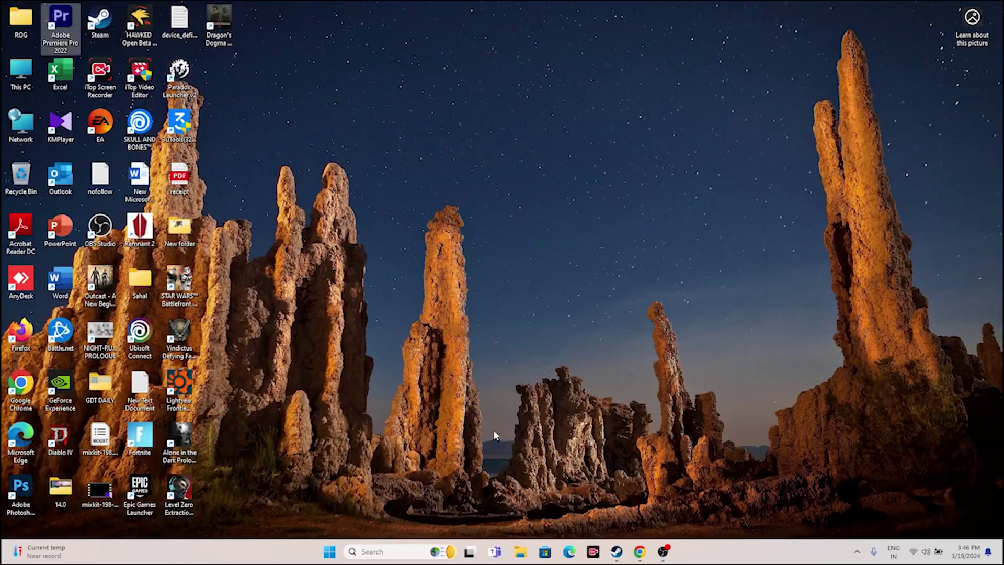
Switch to Steam, look at the library page of STAR WARS: Battlefront Classic Collection, and minimize the window.
left_click(619, 555)
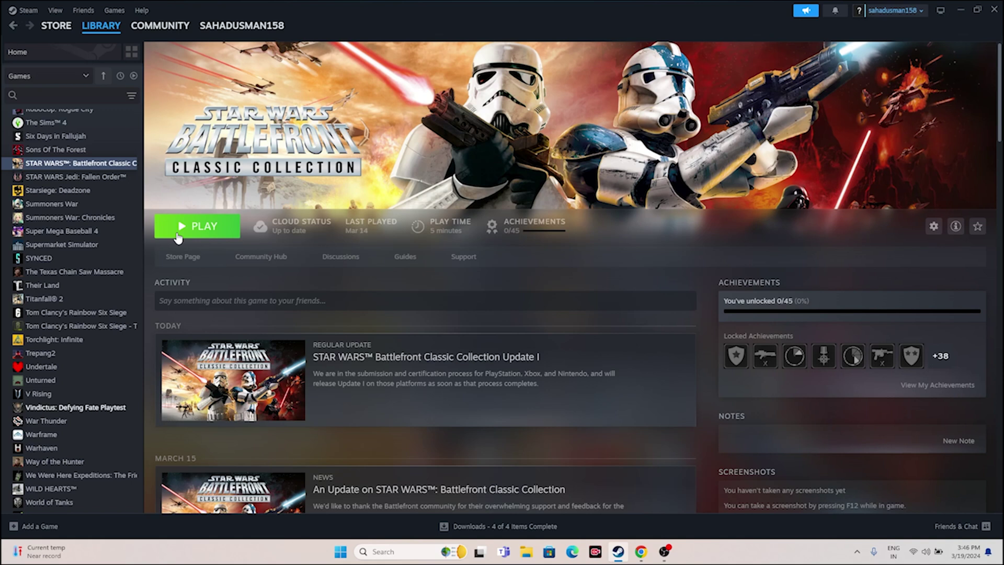
left_click(961, 10)
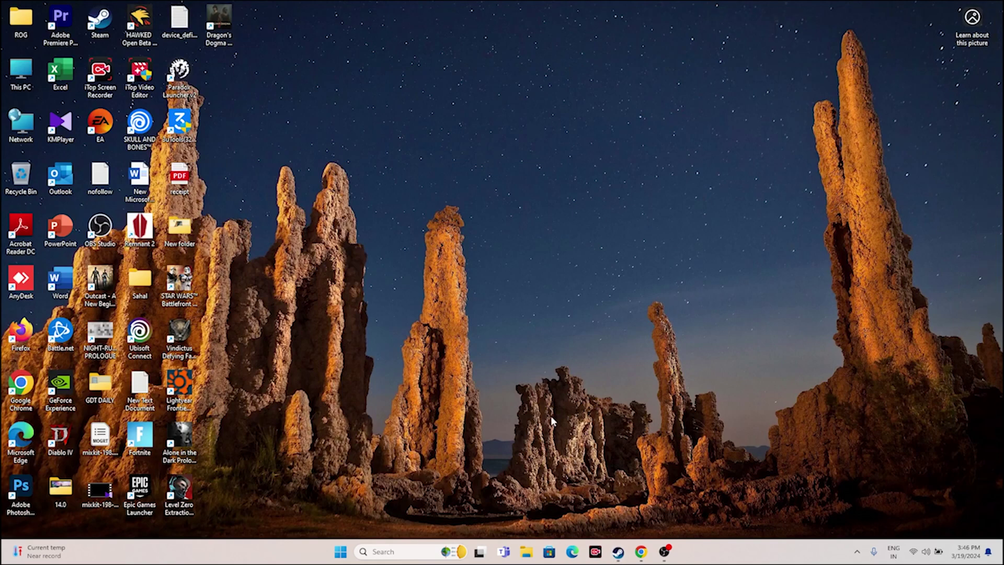
Switch to System Configuration and show its list of services.
left_click(386, 556)
type("system")
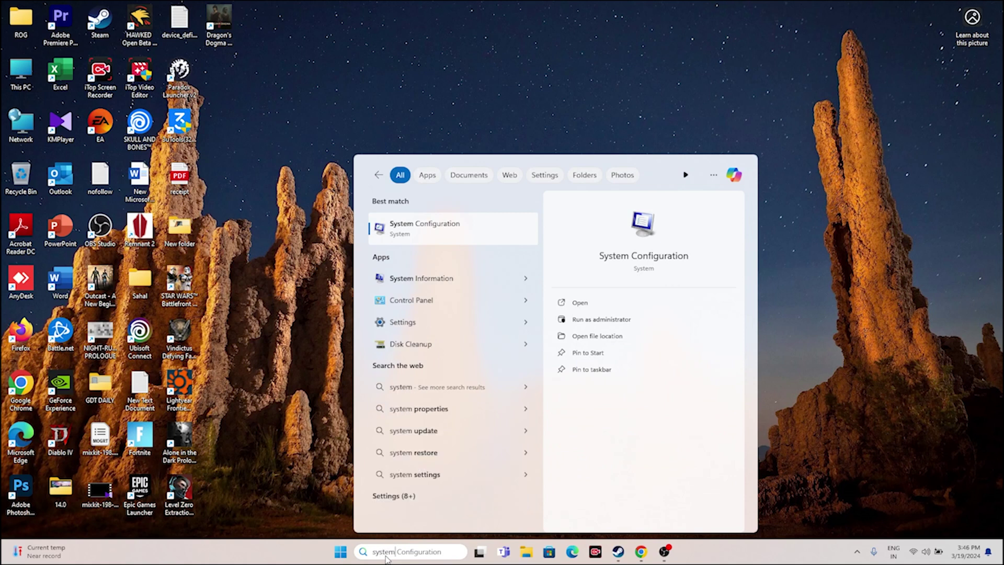
left_click(441, 228)
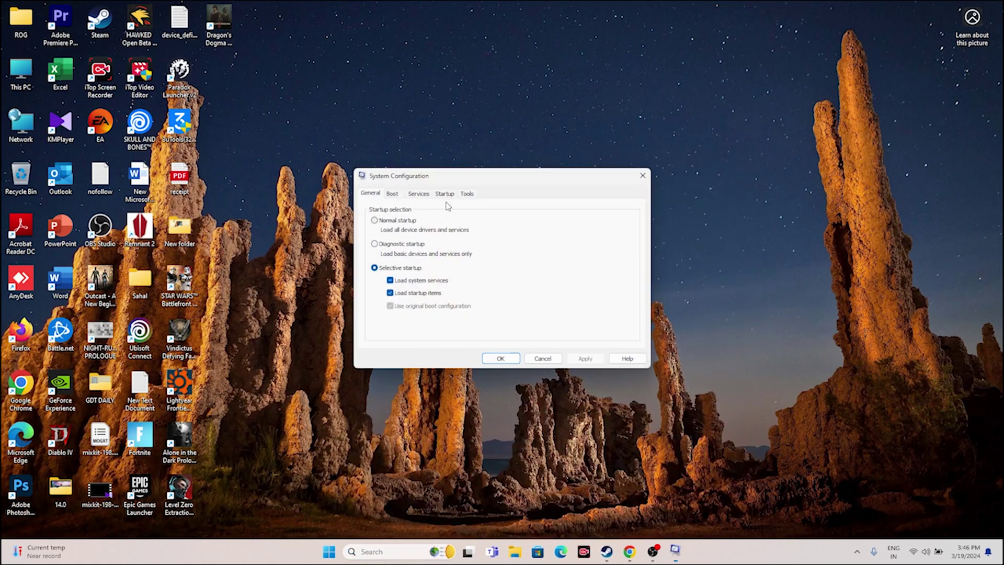
left_click(420, 194)
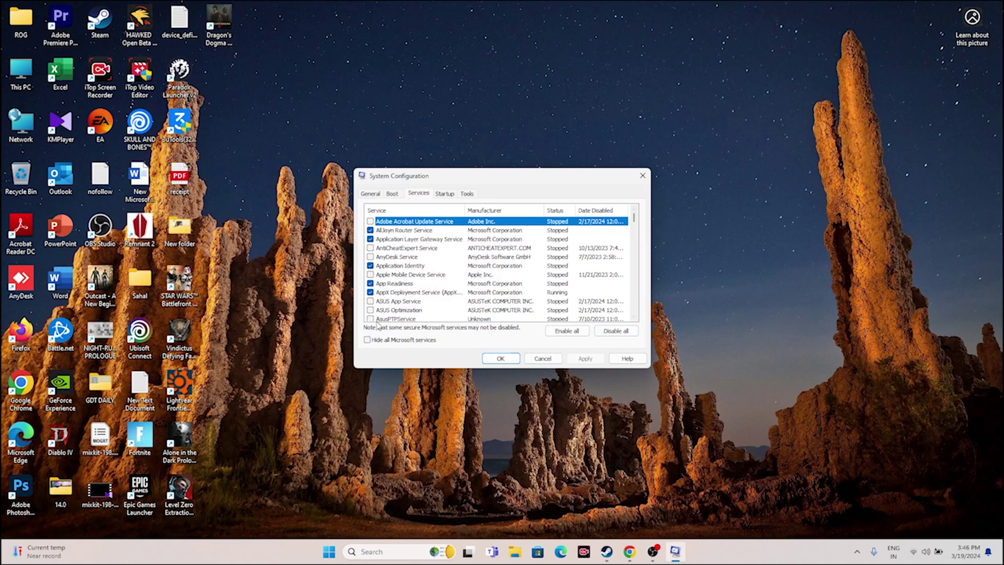
Hide all Microsoft services, disable all the other services, apply the change, and dismiss the restart request.
left_click(606, 331)
left_click(378, 341)
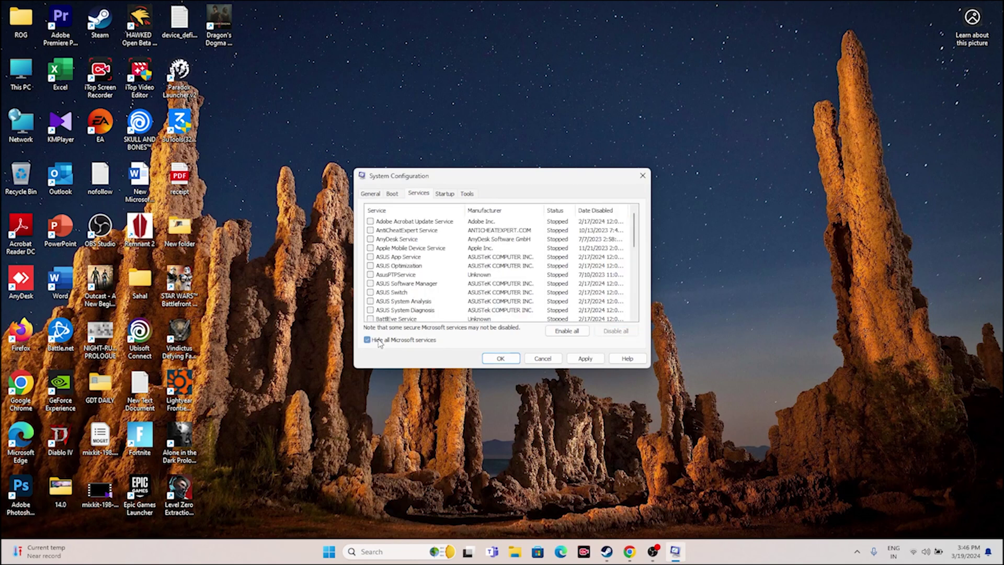
left_click(585, 359)
left_click(504, 360)
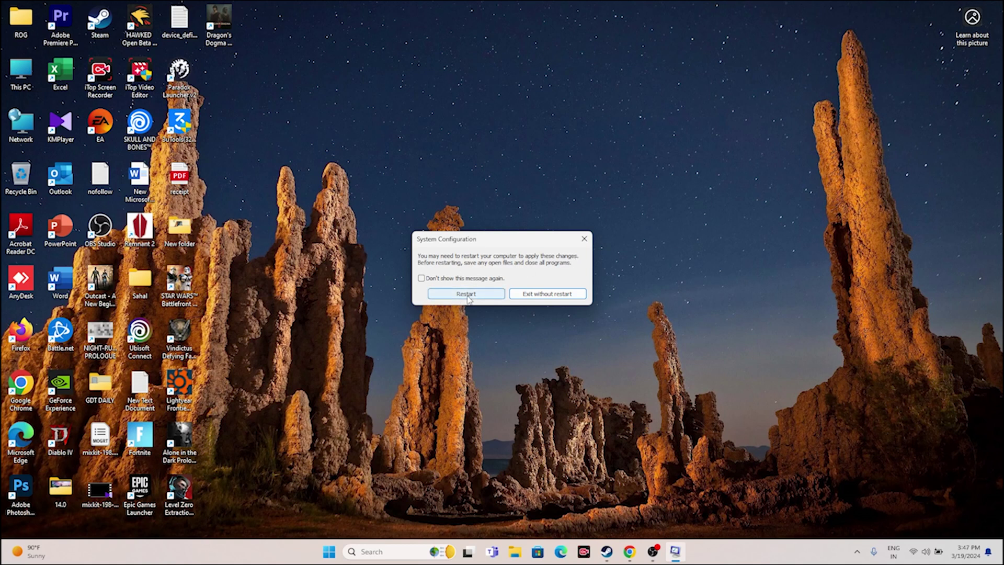
left_click(583, 241)
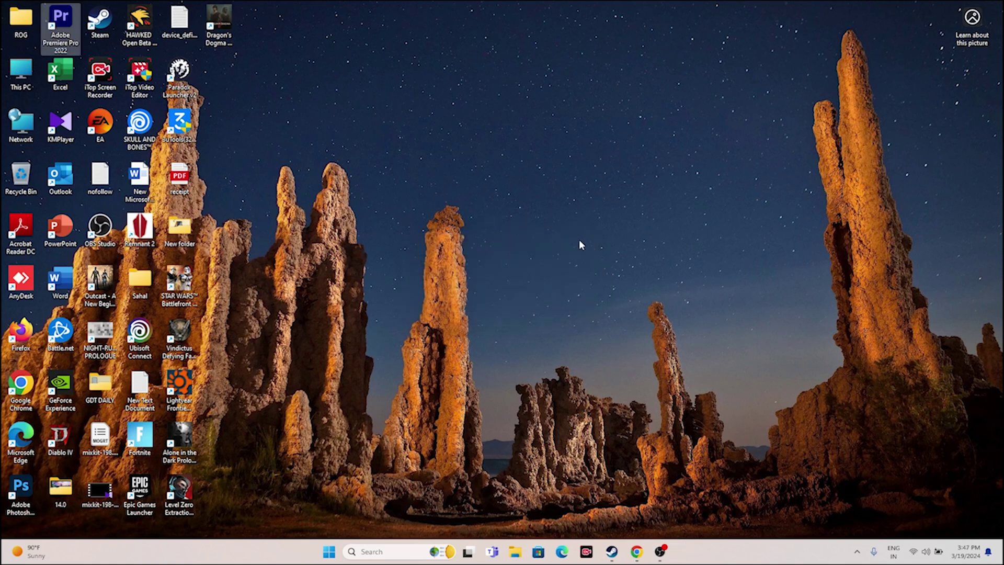
Switch to Steam, open the properties of STAR WARS: Battlefront Classic Collection, and check its Updates and General settings.
left_click(612, 552)
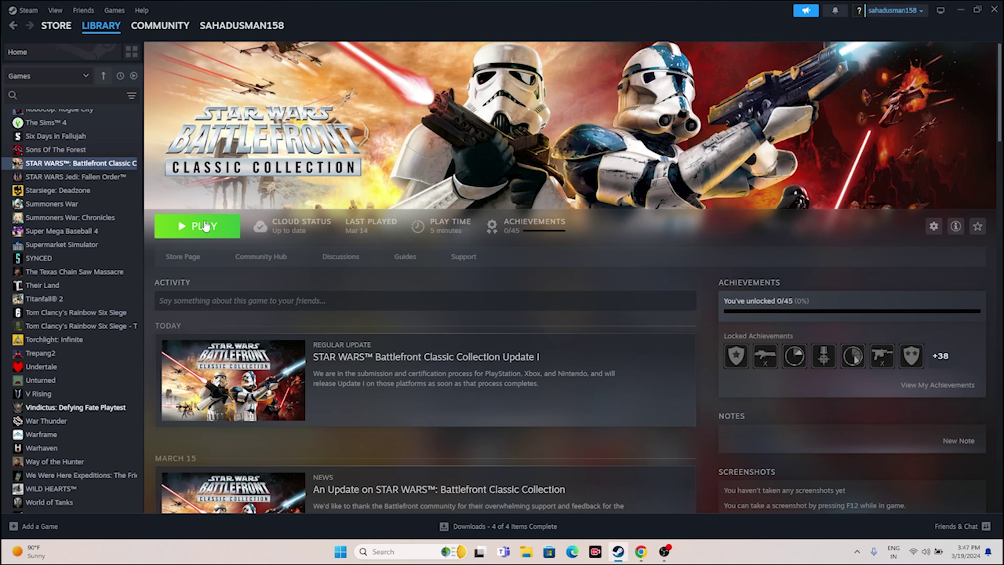
right_click(56, 168)
left_click(79, 246)
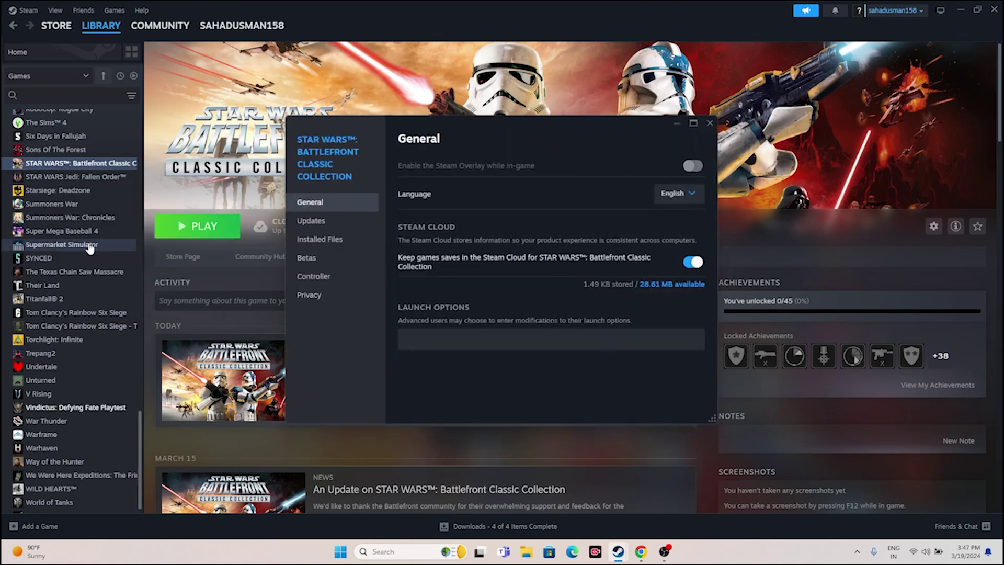
left_click(353, 239)
left_click(328, 220)
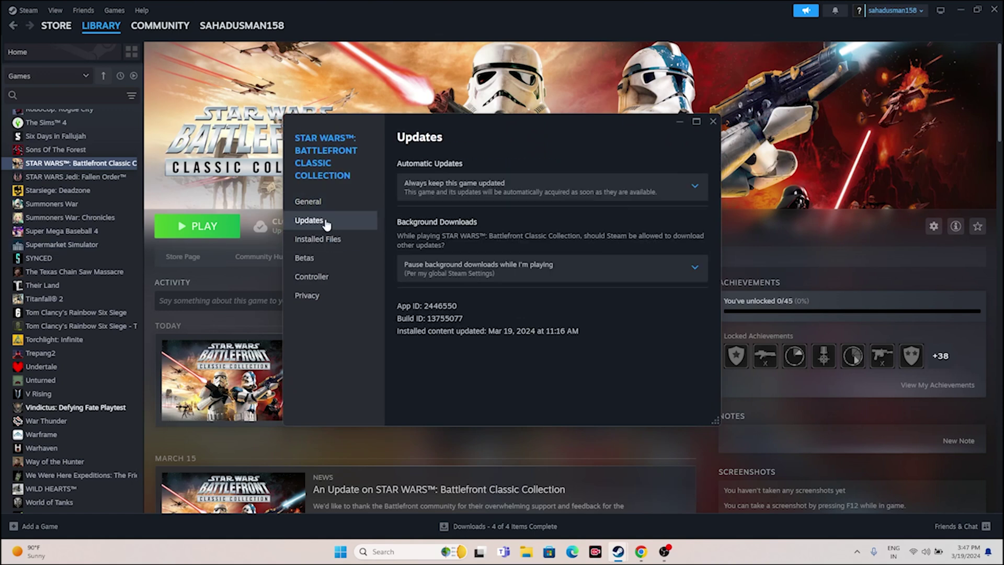
left_click(325, 208)
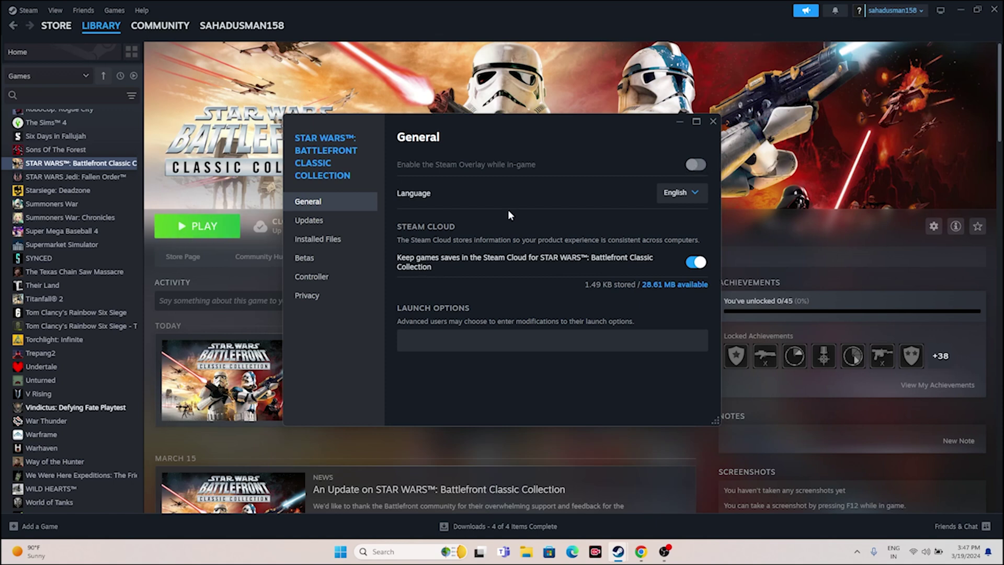
Set the game's launch option to -dx12 and close its properties.
left_click(465, 331)
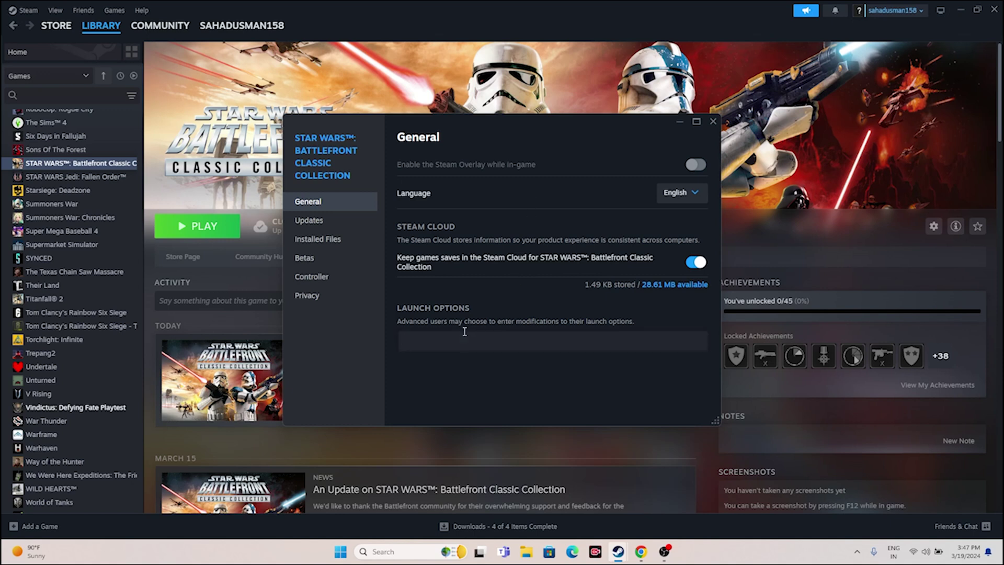
type("-dx11")
key("BackSpace")
type("2")
left_click(713, 122)
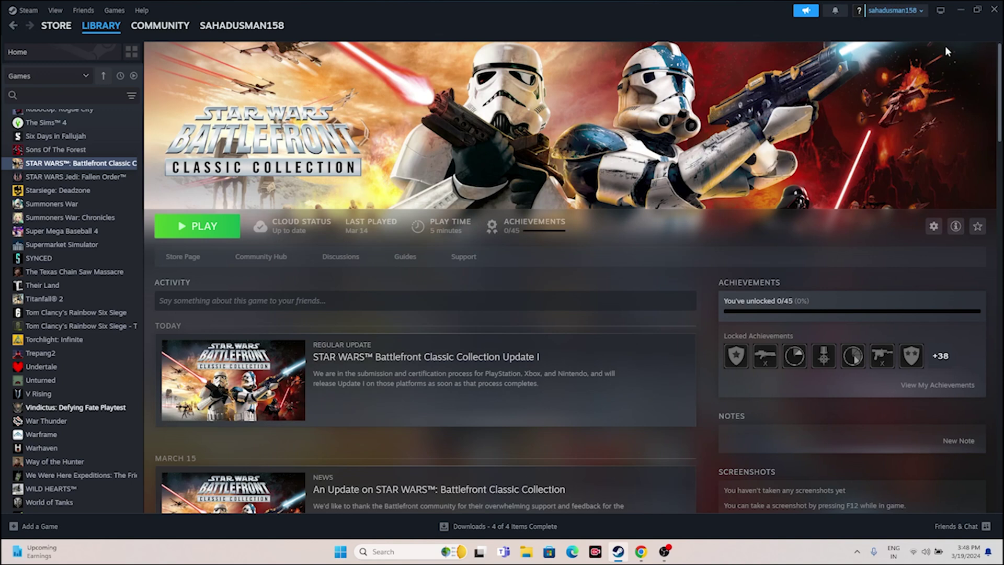
Minimize Steam, switch to Graphics settings in Windows Settings, and look through the list of apps with custom graphics options.
left_click(961, 12)
left_click(406, 556)
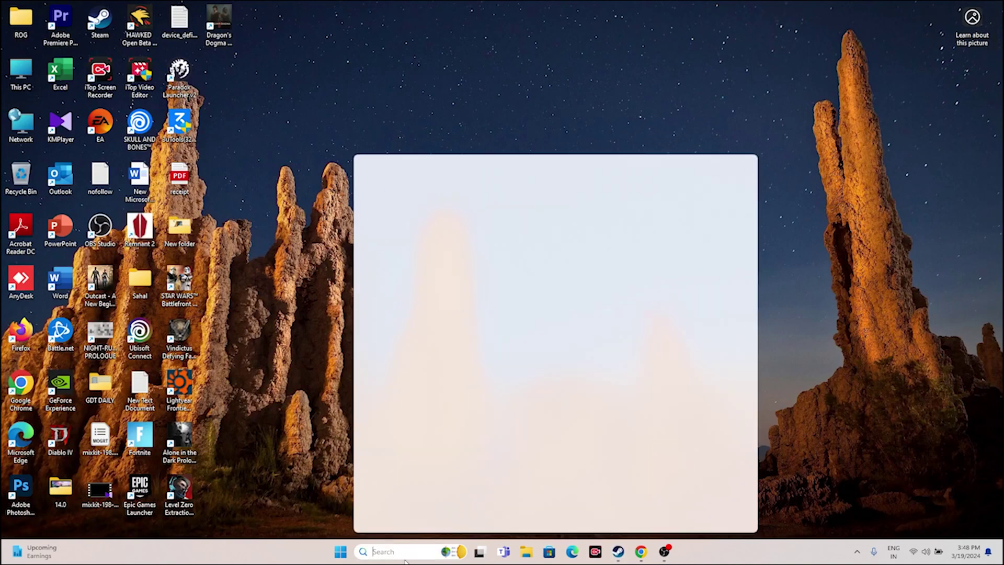
type("gra")
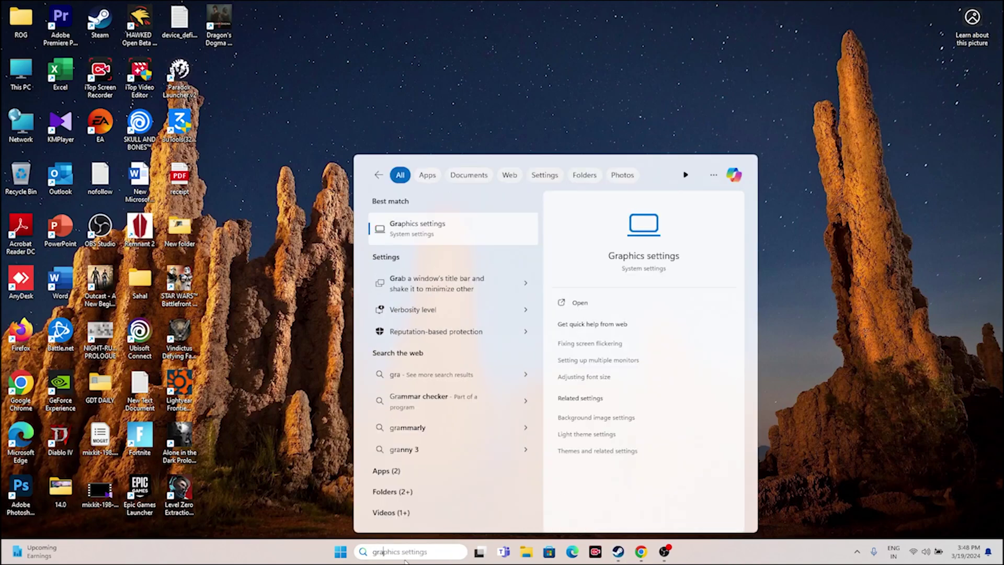
left_click(419, 229)
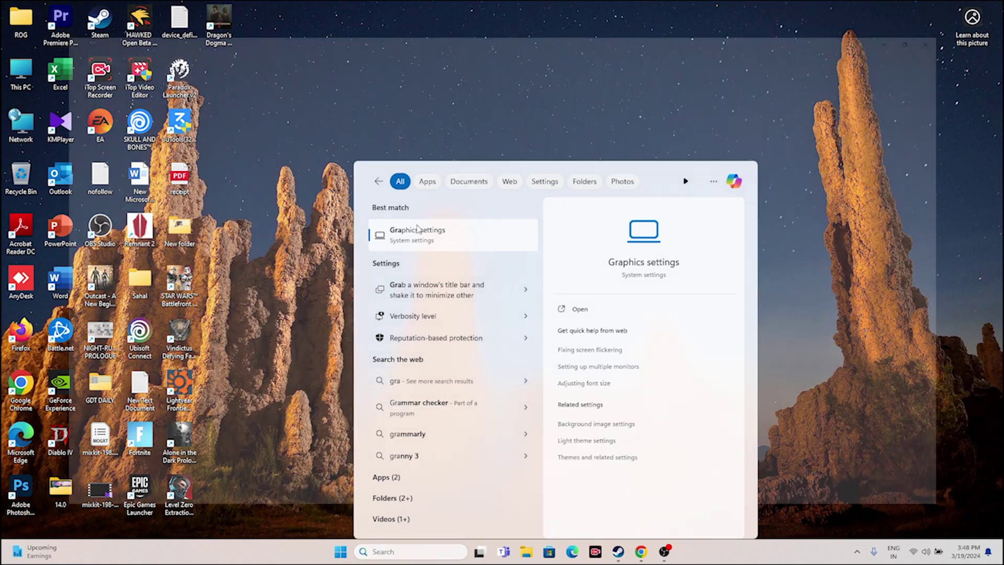
scroll(504, 193, "down", 5)
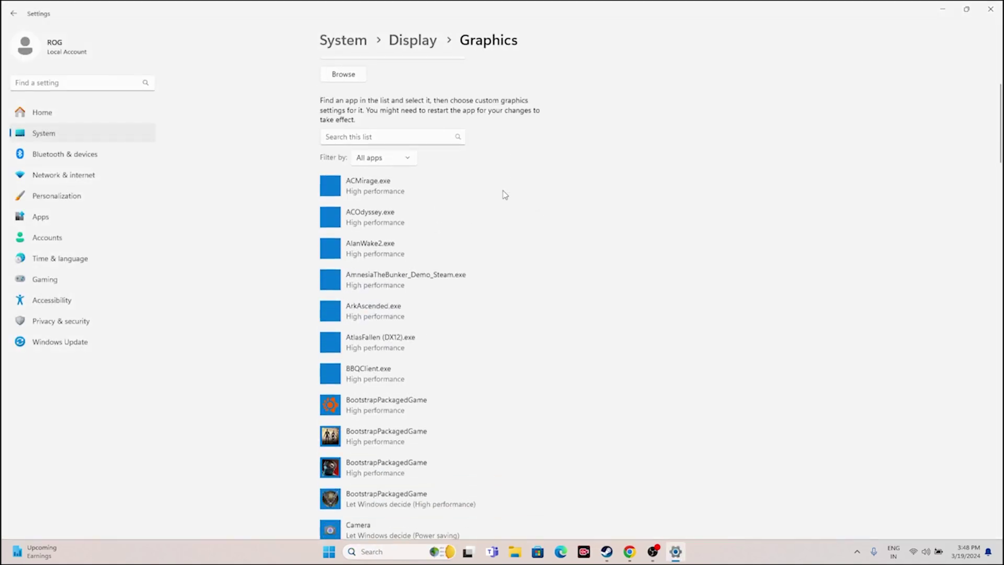
scroll(567, 216, "down", 20)
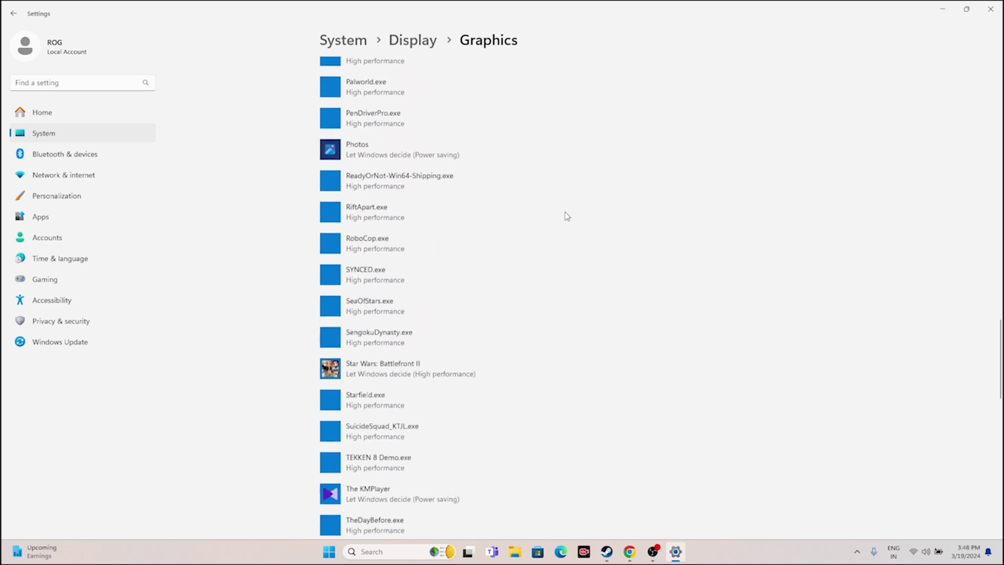
scroll(567, 216, "up", 20)
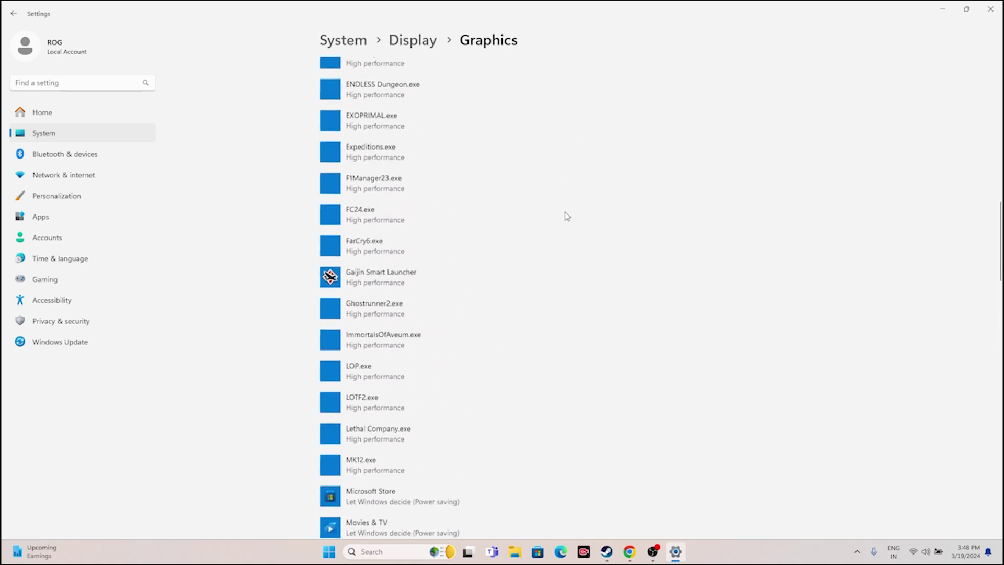
scroll(567, 216, "up", 5)
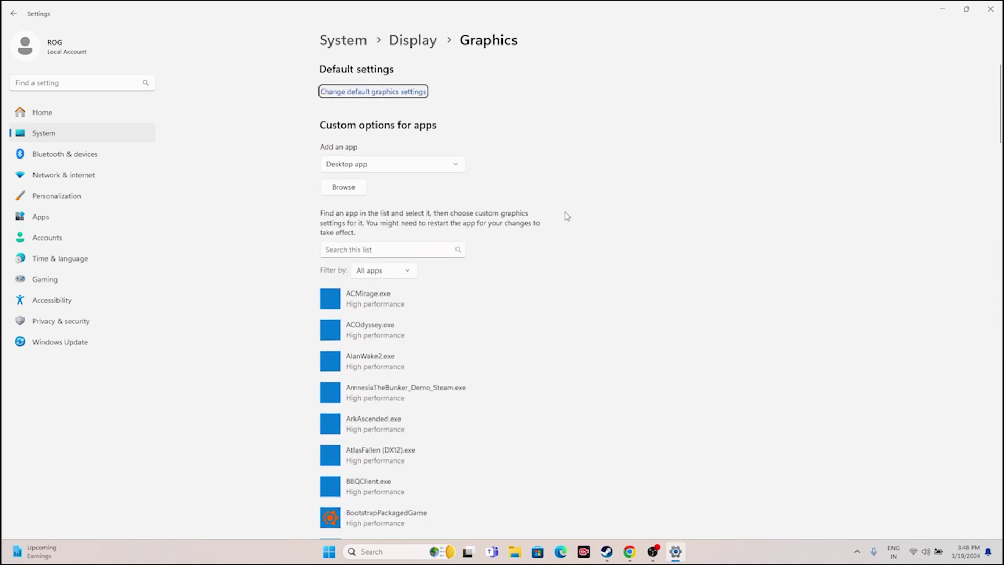
Start adding a desktop app to the graphics list and browse to C:\Program Files (x86)\Steam\steamapps\common.
left_click(350, 193)
scroll(39, 188, "down", 3)
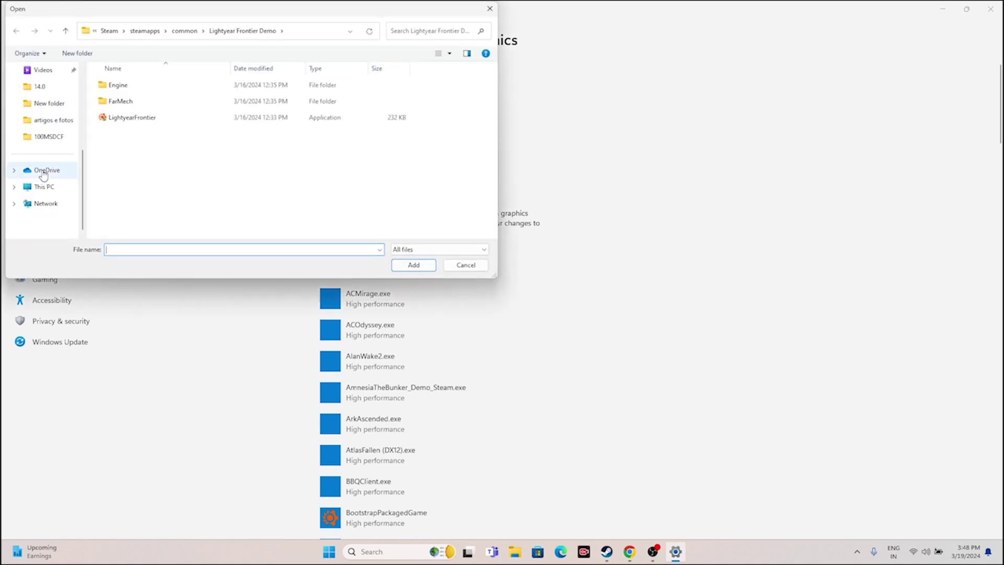
left_click(44, 188)
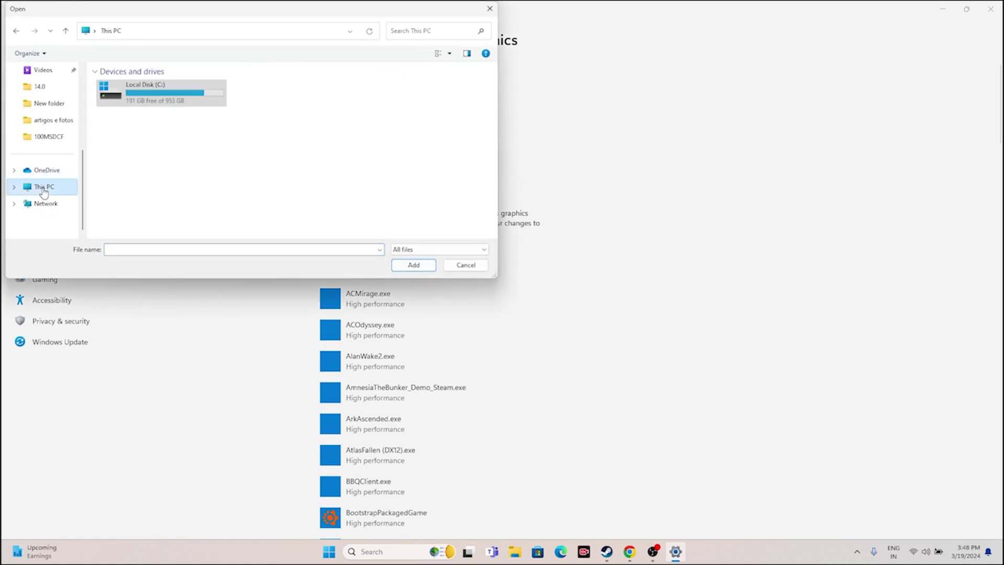
double_click(138, 101)
double_click(144, 183)
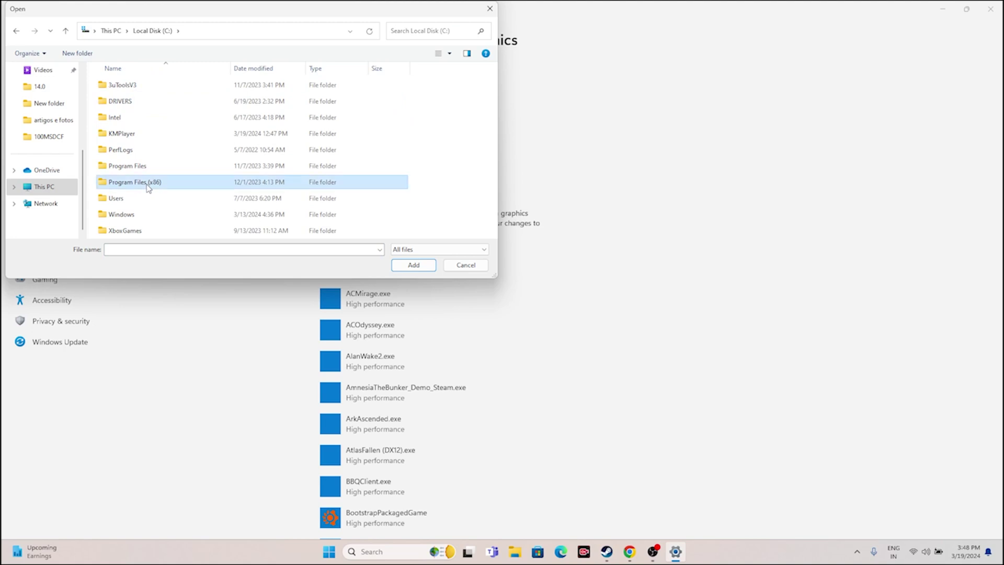
scroll(152, 165, "down", 8)
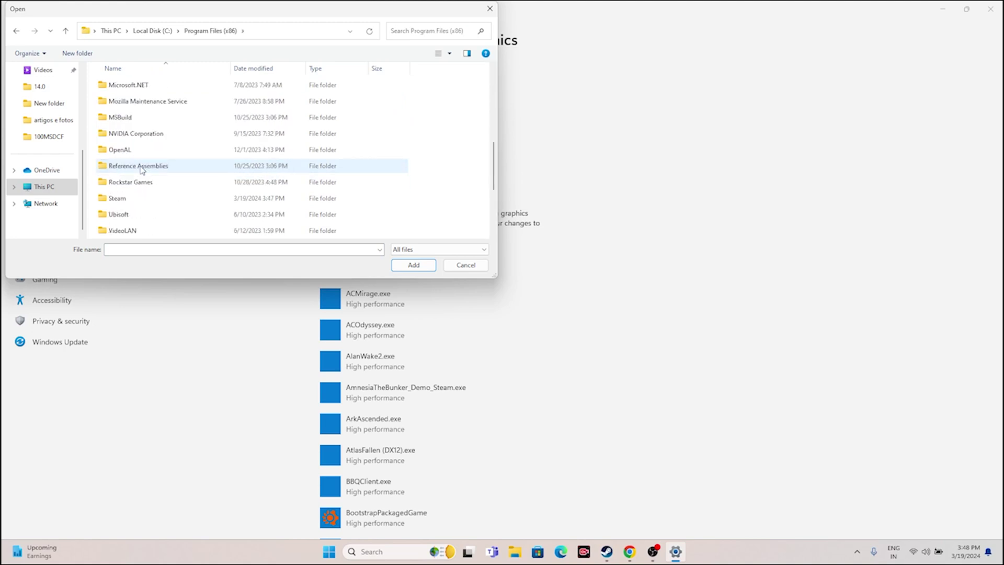
double_click(137, 150)
scroll(149, 134, "down", 4)
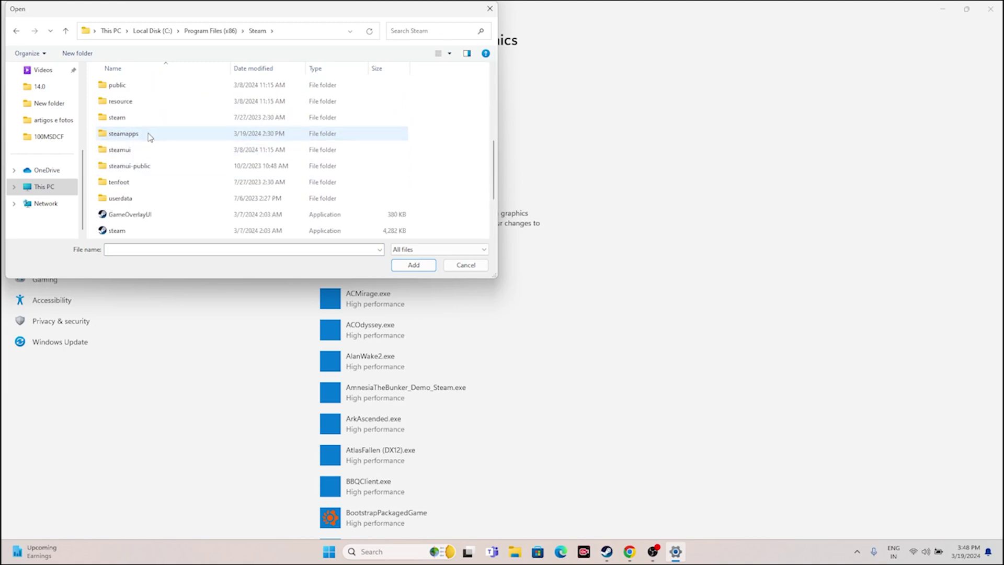
double_click(146, 134)
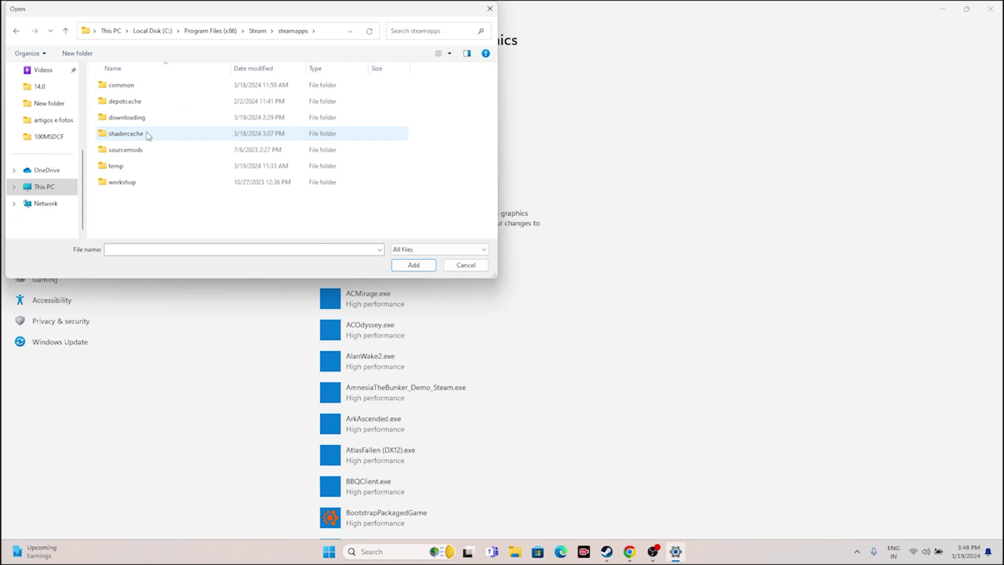
double_click(147, 84)
Look through the game folders in steamapps\common for the Battlefront installation, and cancel the file selection.
scroll(183, 133, "down", 8)
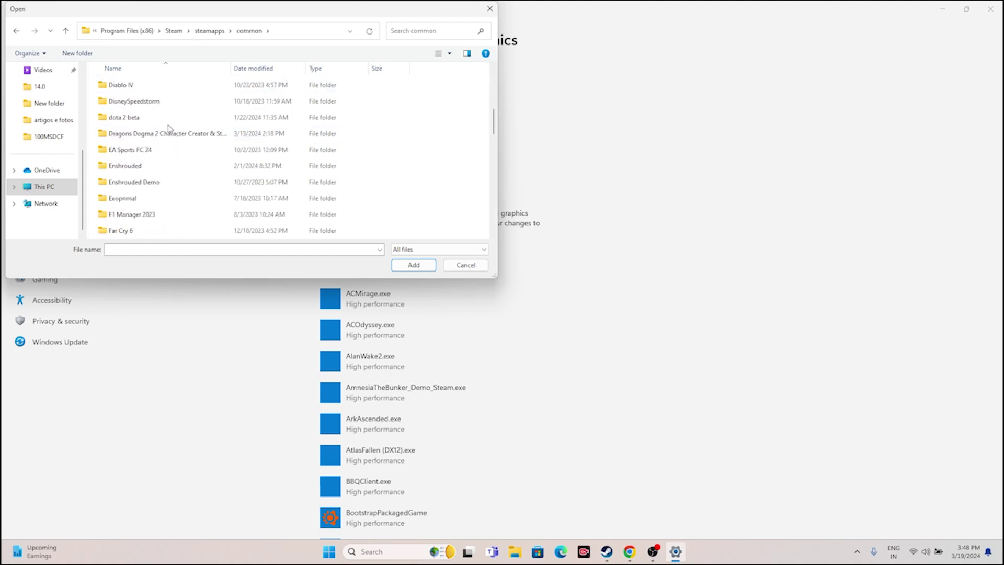
scroll(170, 128, "down", 8)
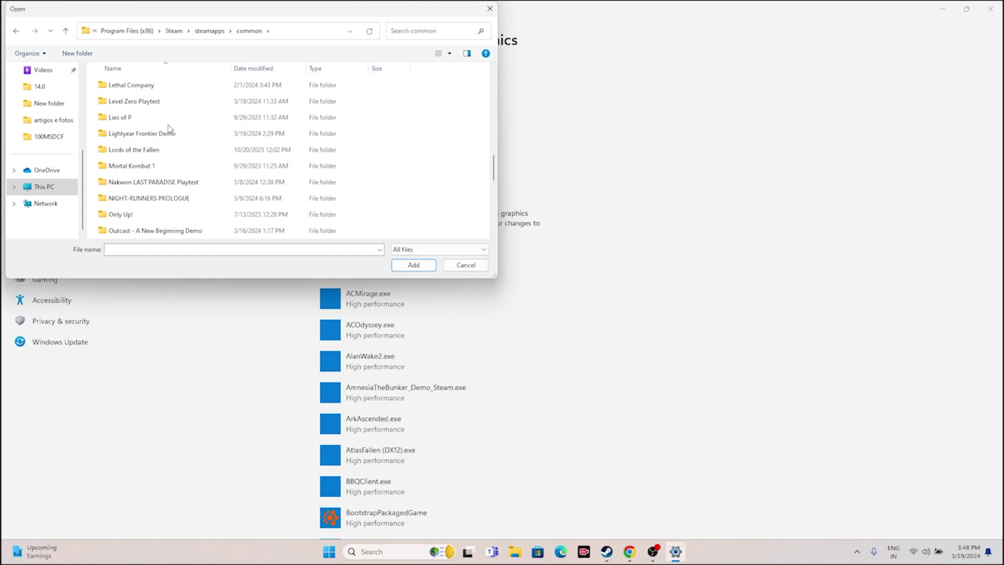
scroll(170, 129, "down", 1)
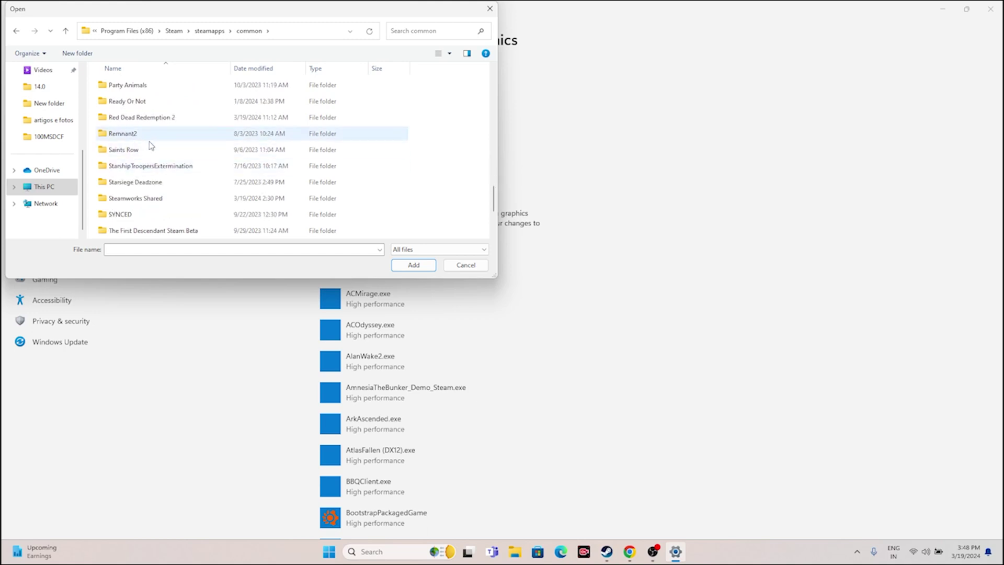
scroll(179, 117, "down", 1)
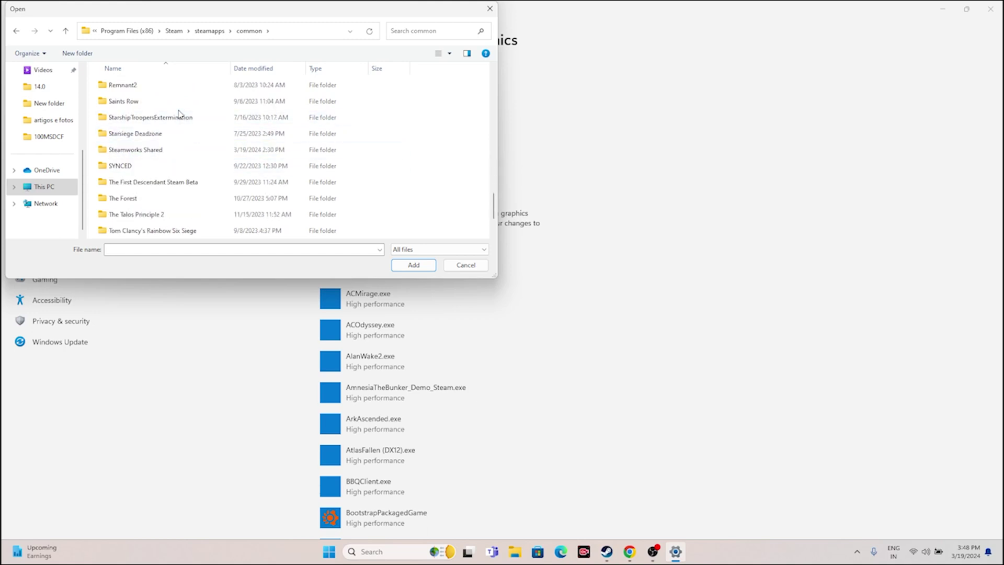
scroll(178, 153, "up", 1)
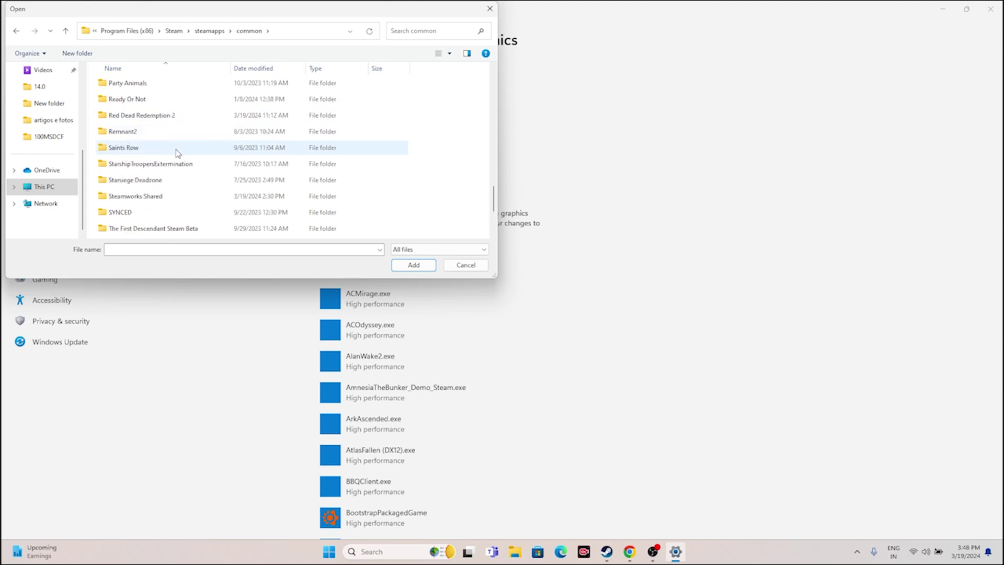
scroll(177, 137, "down", 1)
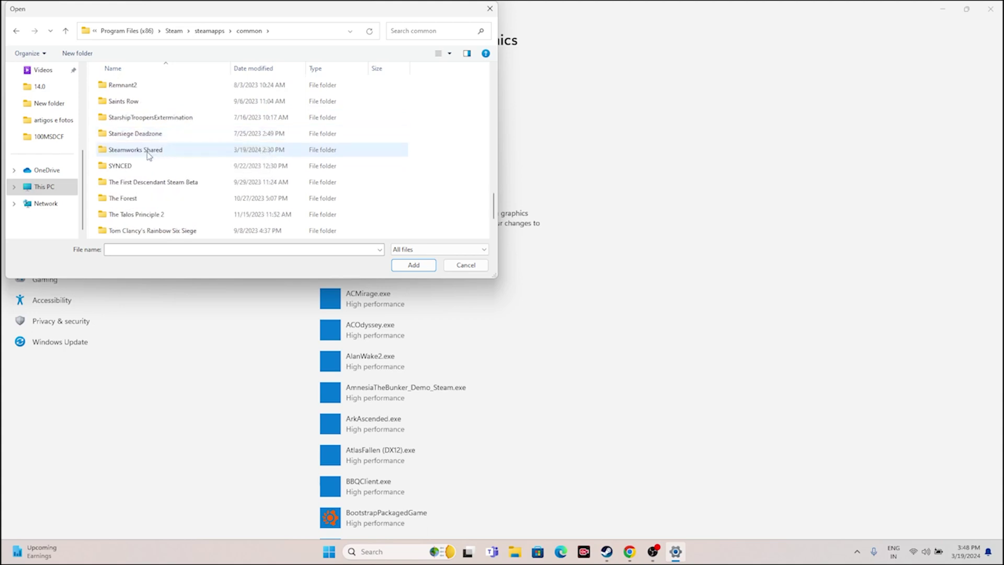
scroll(183, 154, "down", 2)
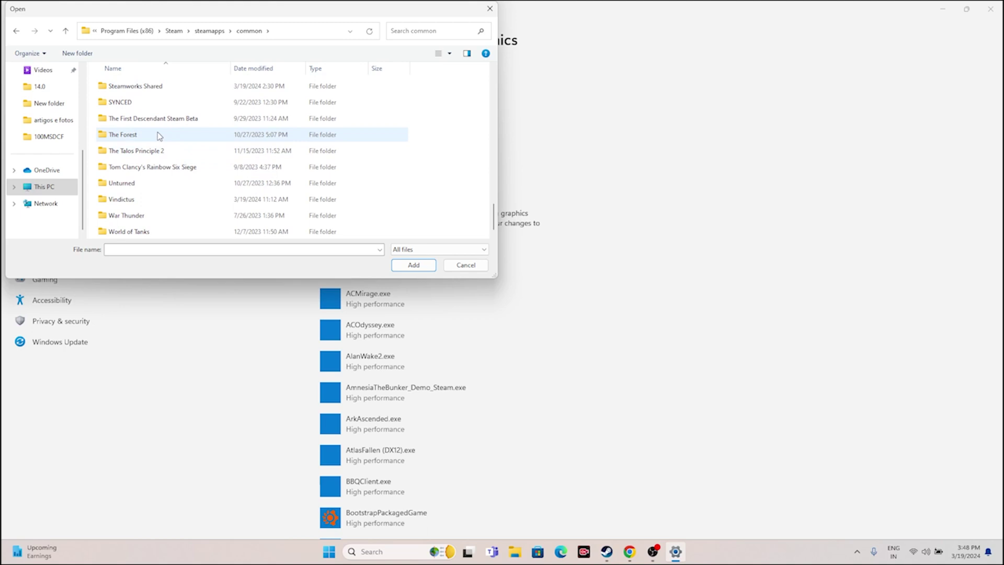
scroll(158, 152, "up", 2)
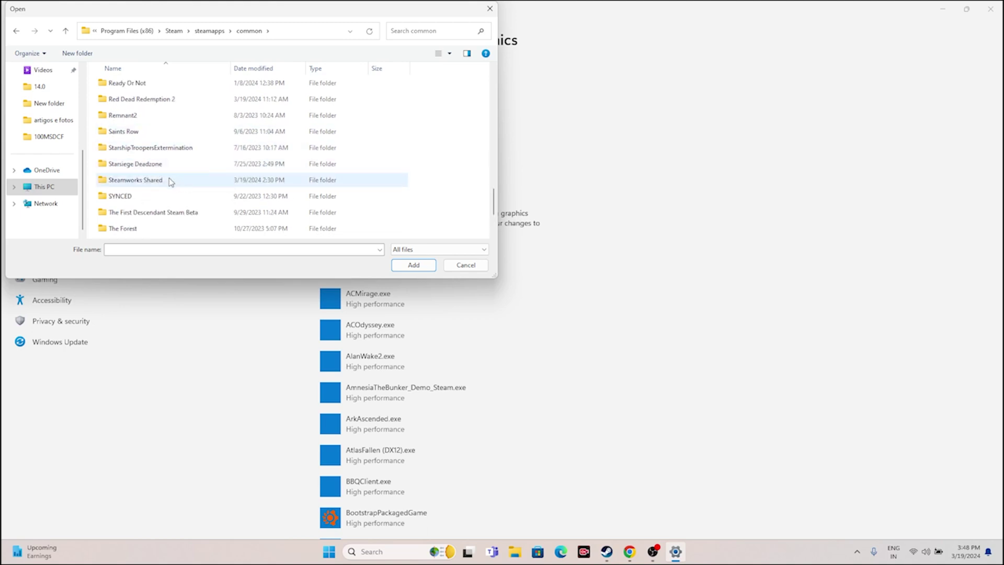
scroll(165, 160, "up", 1)
scroll(175, 167, "up", 2)
scroll(174, 166, "up", 4)
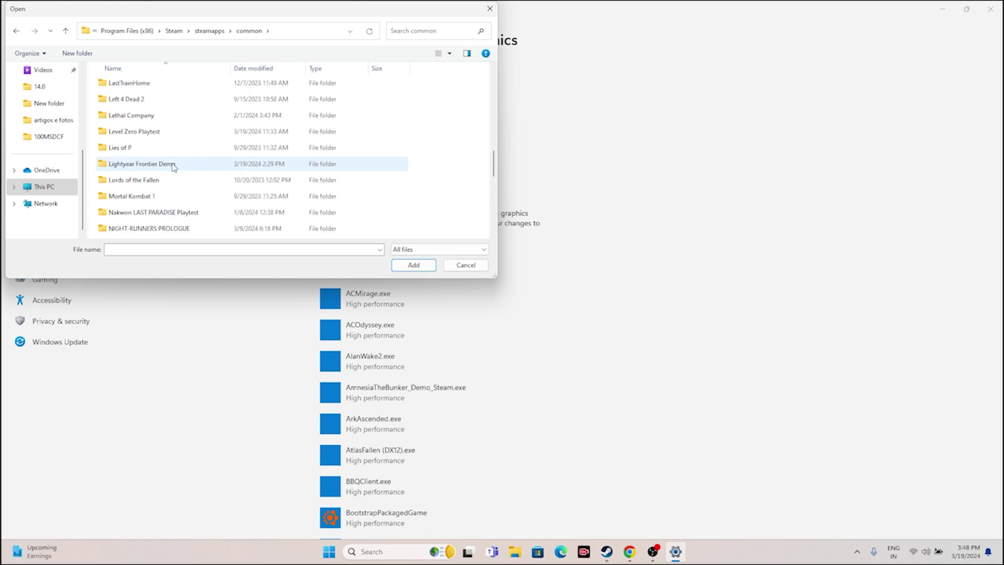
scroll(175, 166, "up", 5)
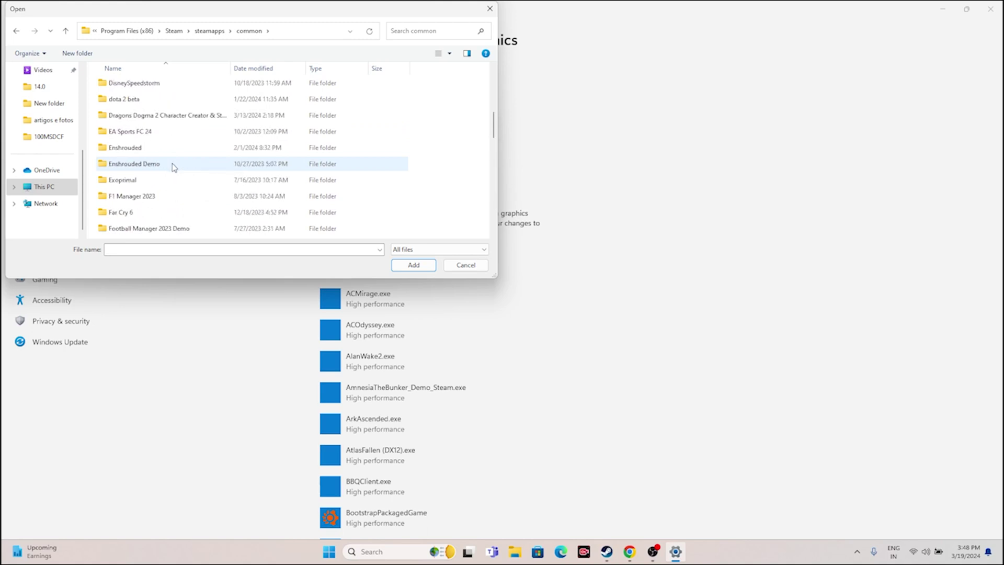
scroll(172, 166, "up", 1)
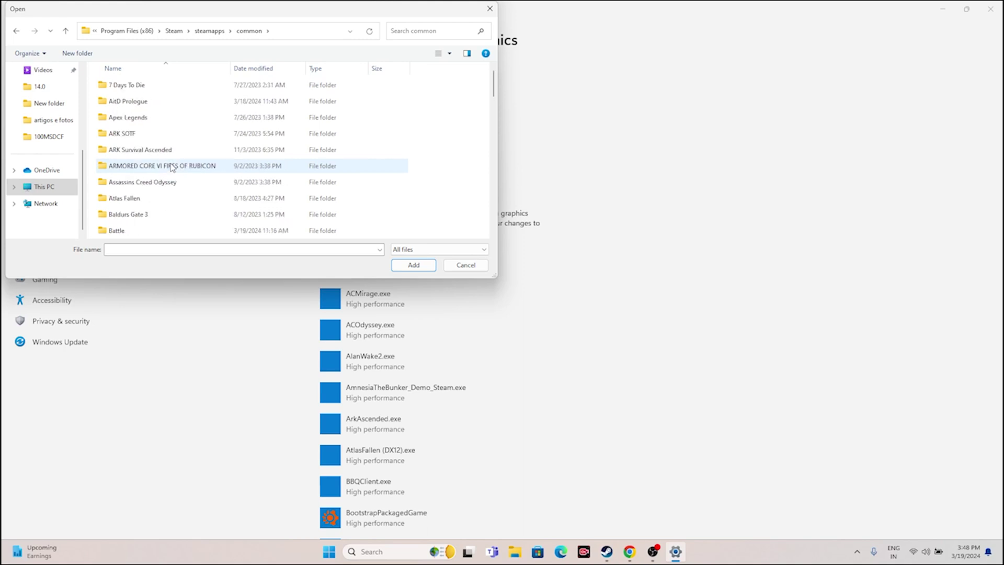
left_click(608, 555)
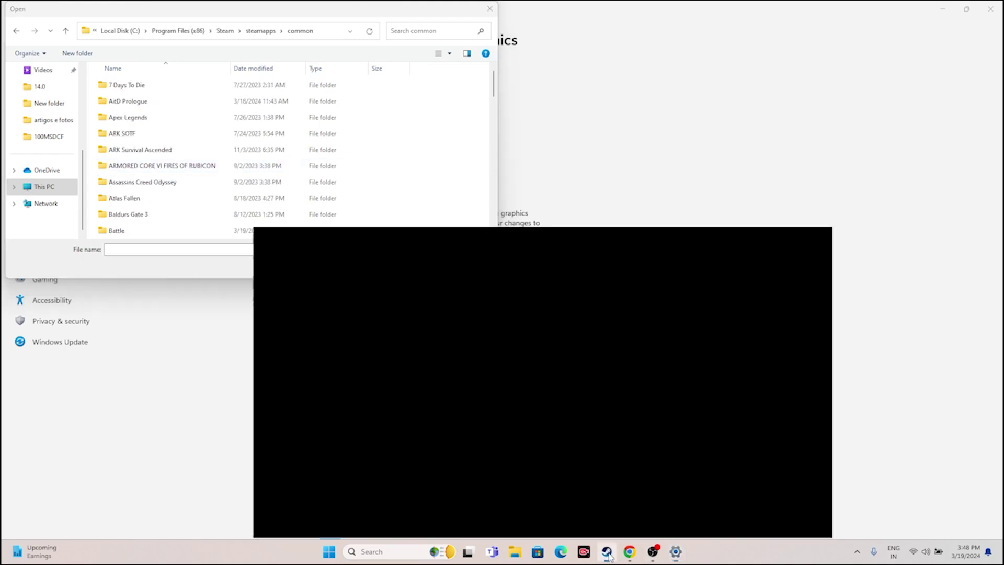
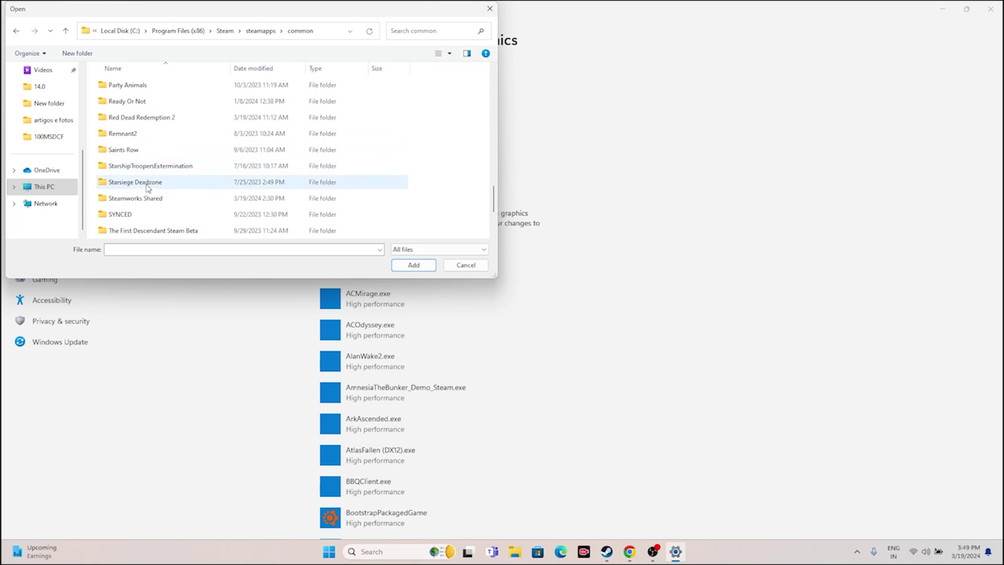
scroll(149, 186, "down", 1)
scroll(137, 178, "down", 2)
left_click(466, 265)
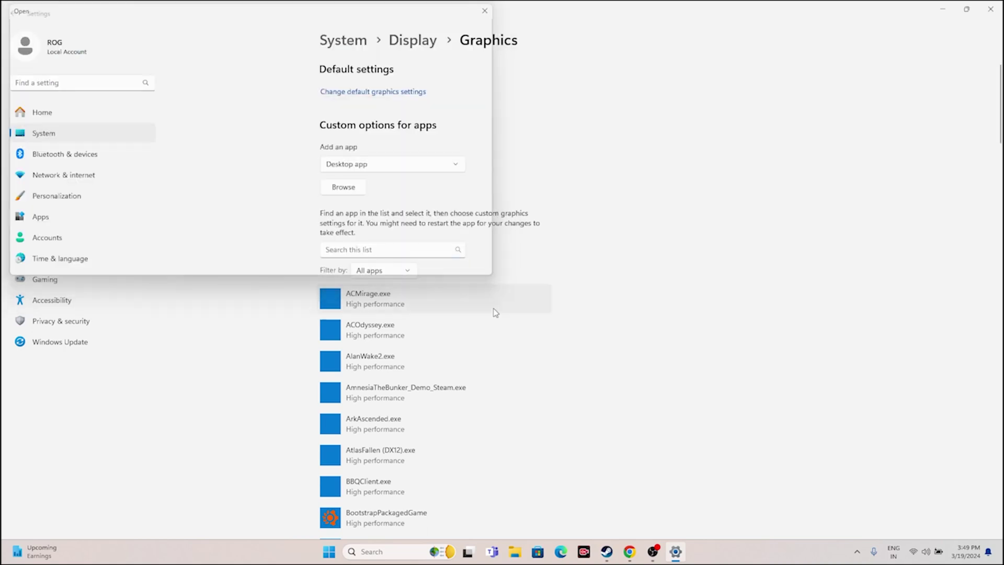
Switch to Steam, check the installation folder of STAR WARS: Battlefront Classic Collection through its installed files, and close the folder and properties.
left_click(607, 551)
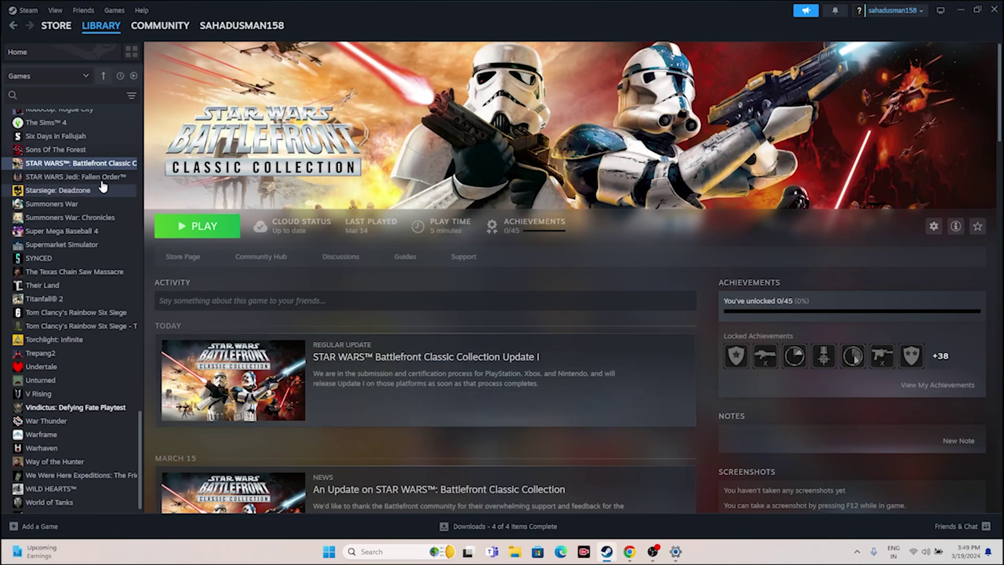
right_click(97, 163)
left_click(117, 243)
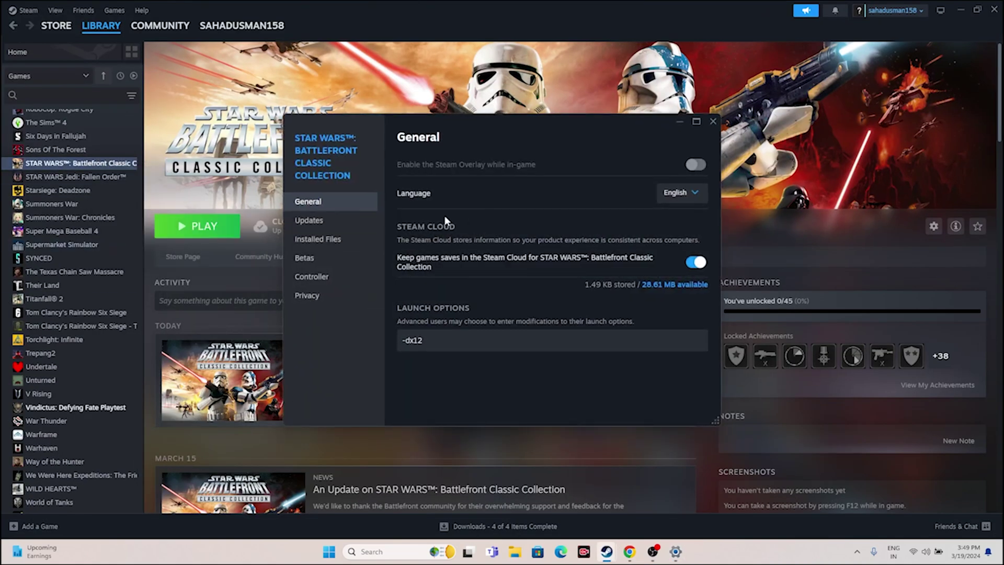
left_click(318, 239)
left_click(682, 164)
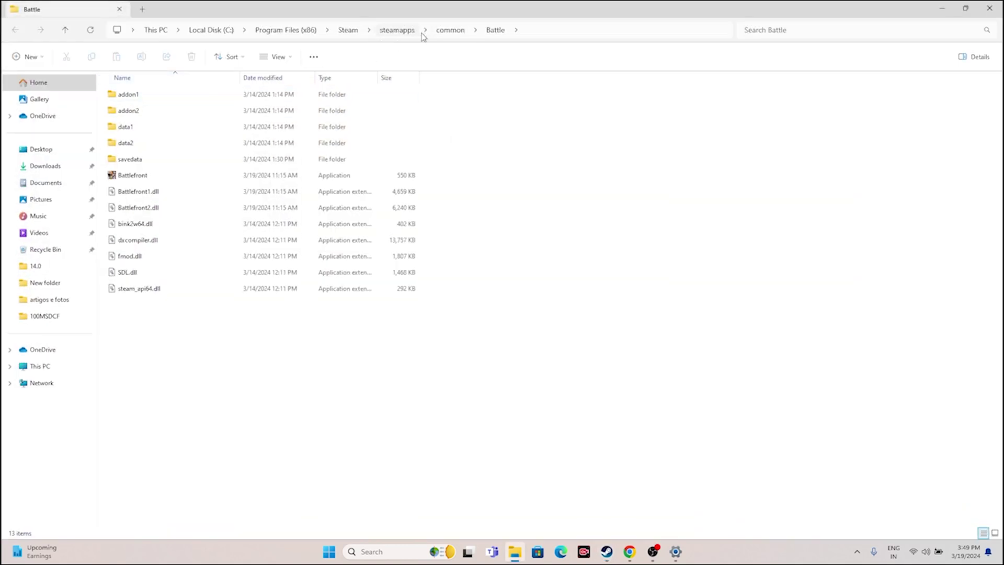
left_click(989, 8)
left_click(713, 122)
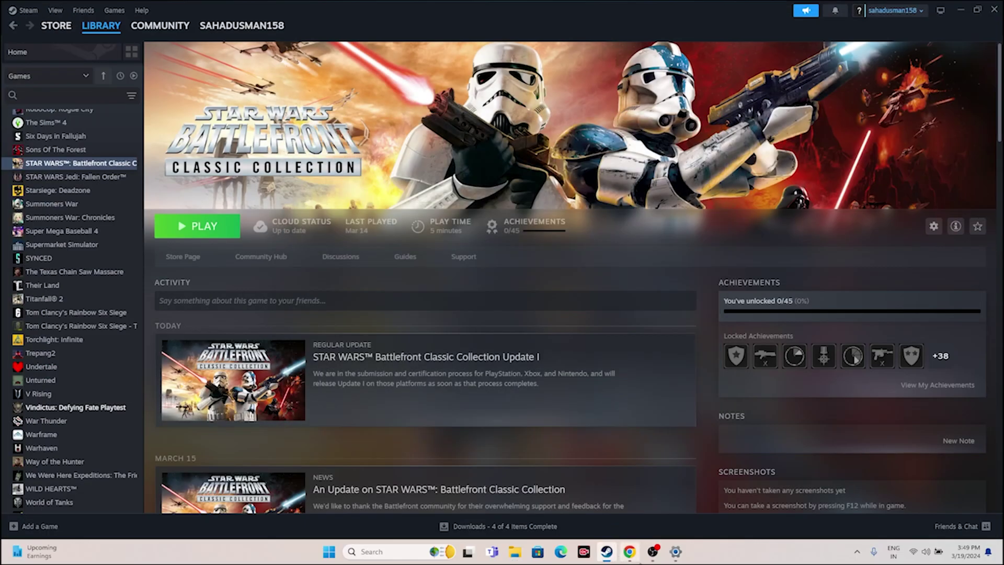
Switch to Graphics settings, start adding a desktop app again, and browse to C:\Program Files (x86)\Steam\steamapps\common.
left_click(675, 552)
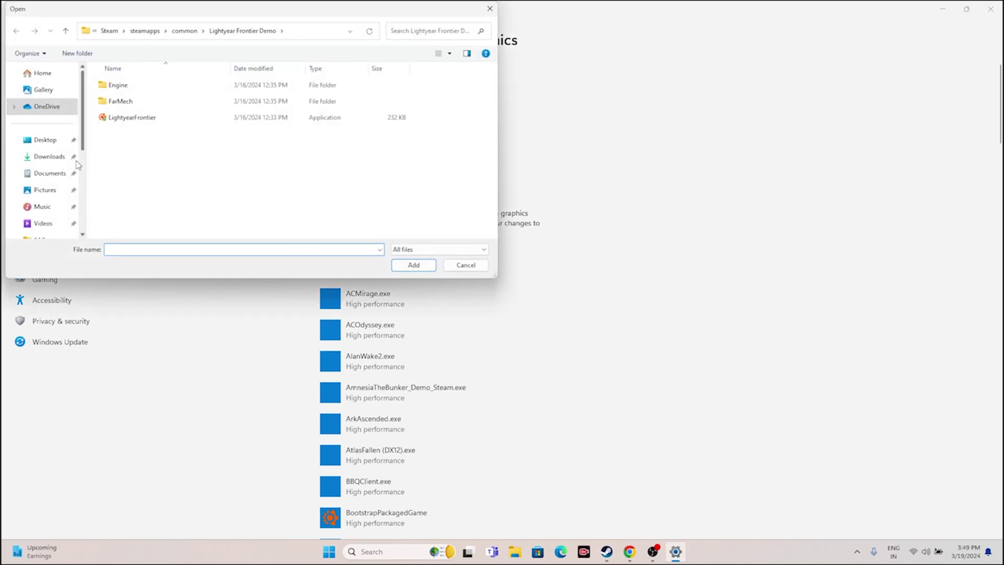
scroll(61, 180, "down", 3)
left_click(56, 225)
left_click(54, 223)
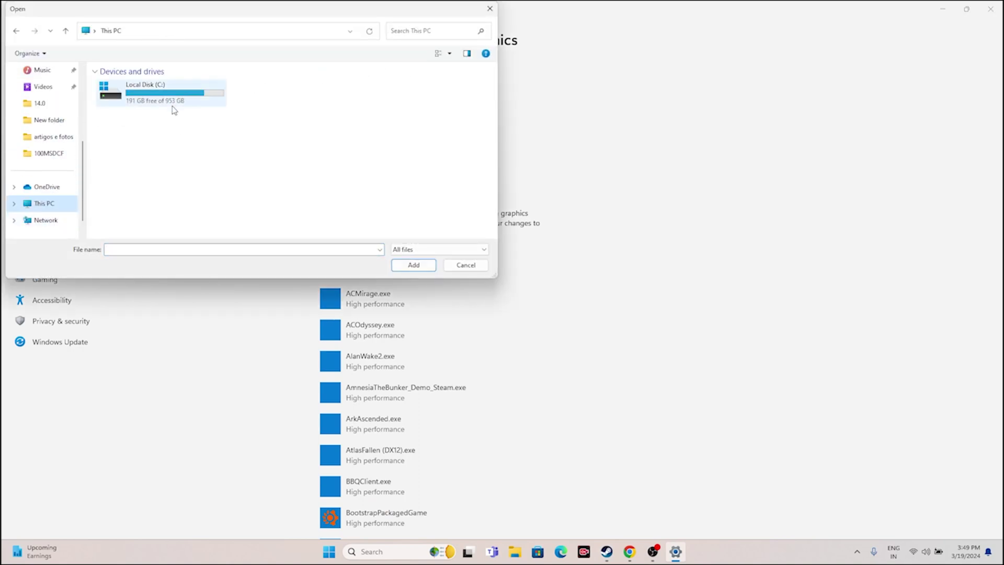
double_click(170, 102)
double_click(159, 183)
scroll(157, 181, "down", 5)
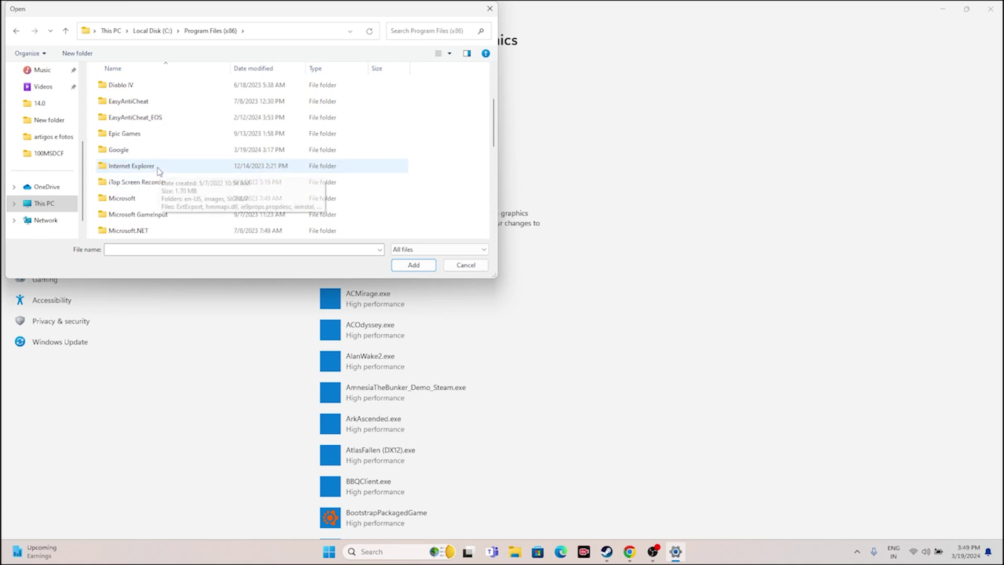
double_click(134, 199)
scroll(139, 153, "down", 2)
left_click(139, 183)
double_click(139, 183)
double_click(138, 86)
Try to add the Battlefront application from the Battle folder to the apps with custom graphics options.
scroll(173, 130, "down", 4)
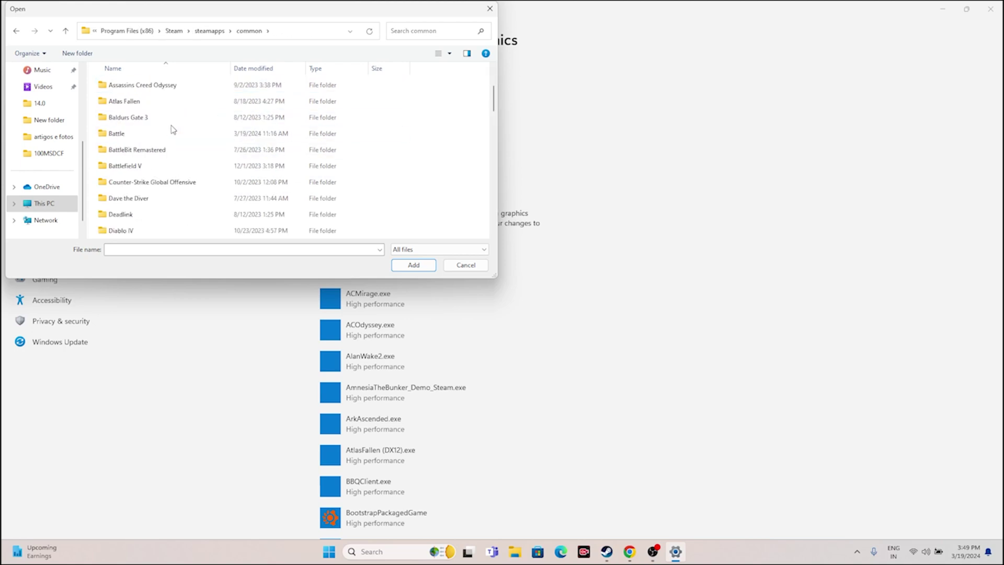
scroll(173, 129, "down", 8)
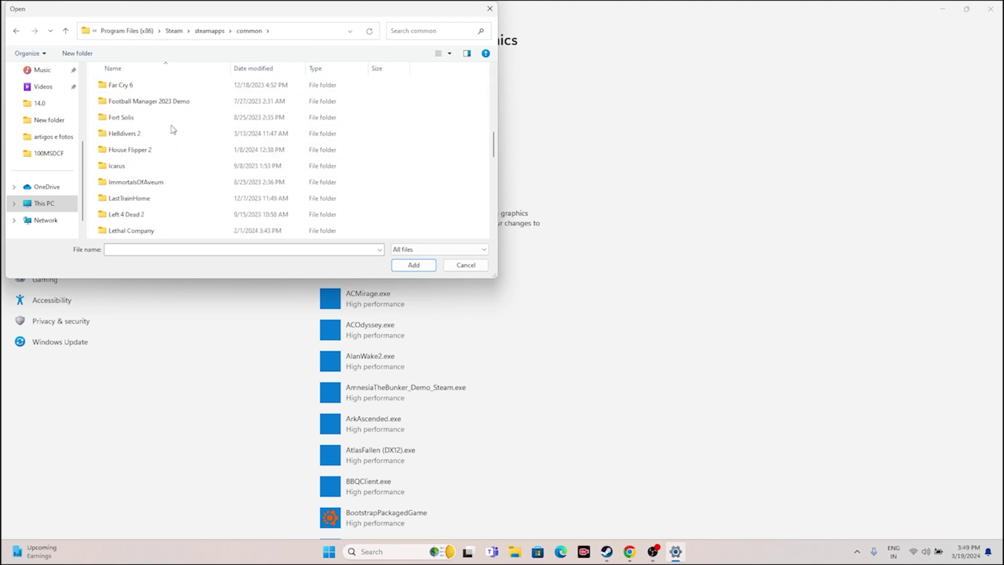
scroll(144, 168, "down", 3)
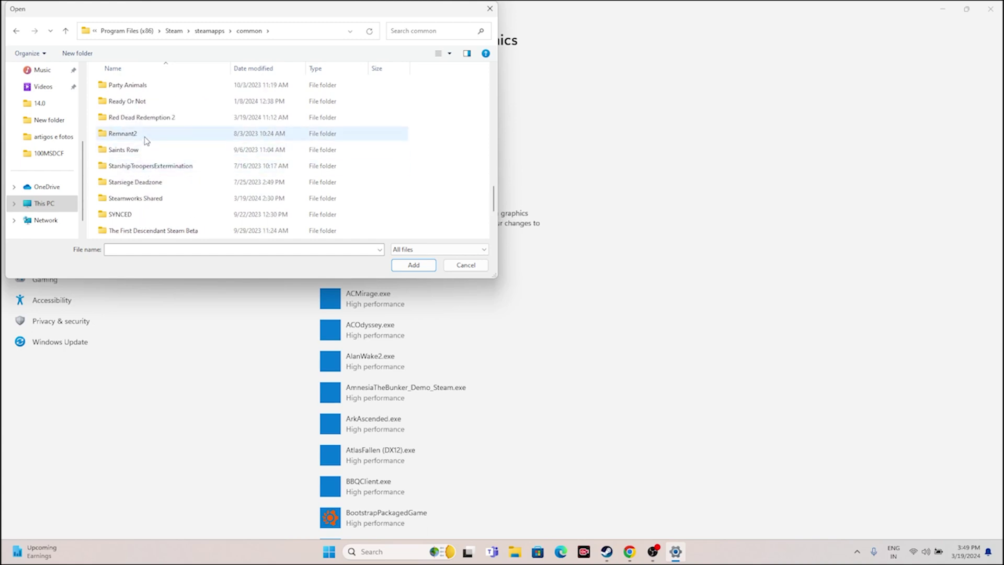
scroll(148, 147, "down", 2)
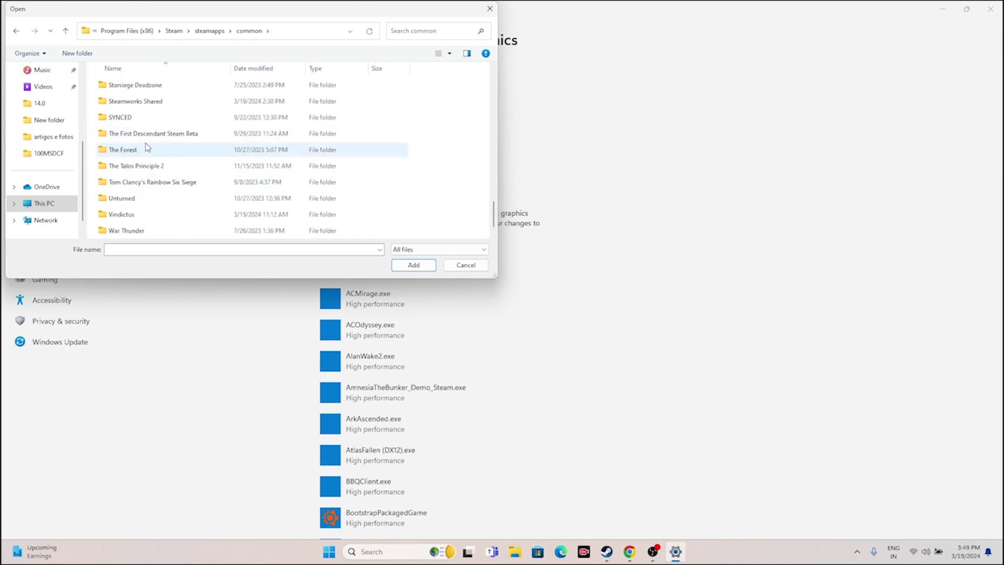
scroll(170, 152, "up", 10)
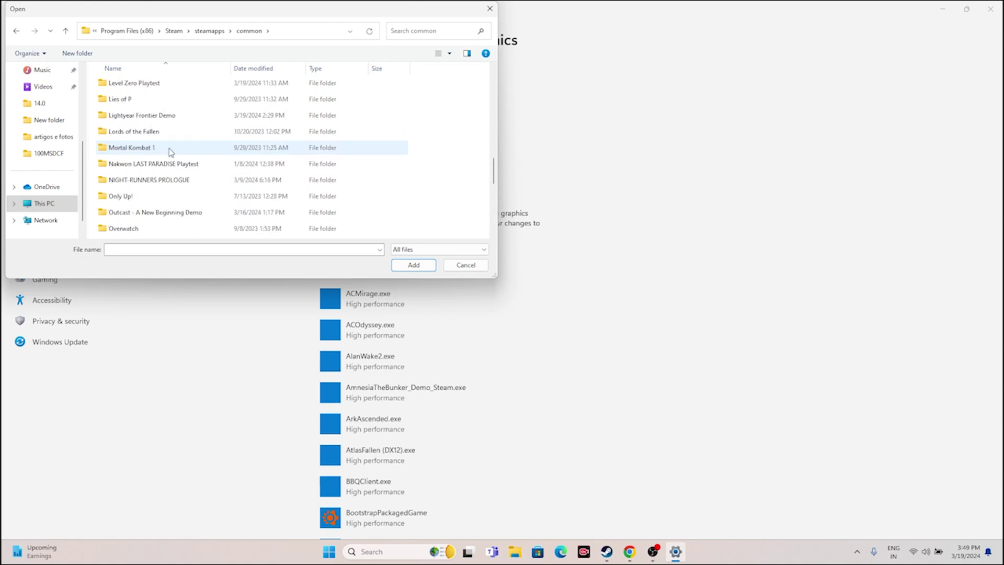
scroll(168, 152, "up", 5)
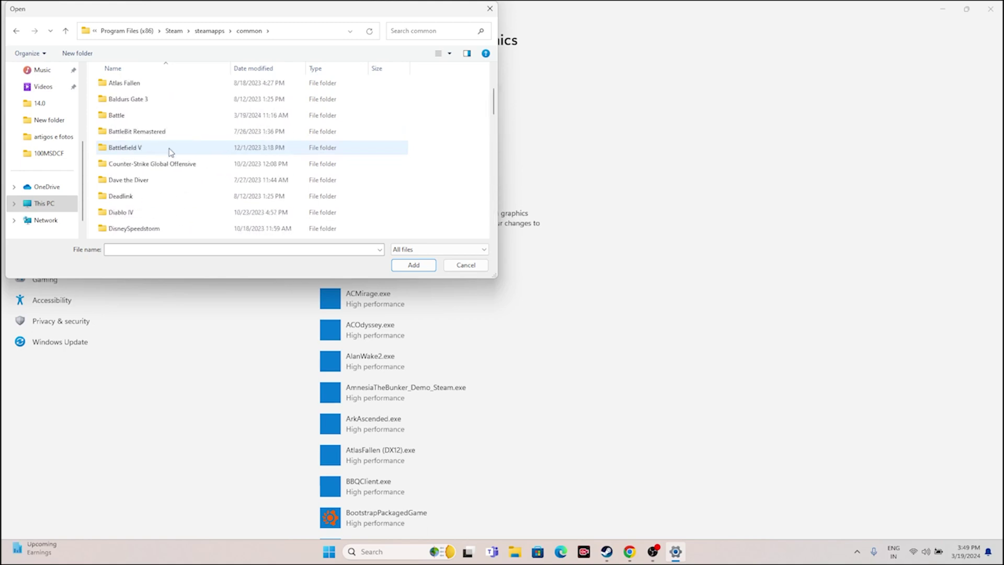
double_click(124, 116)
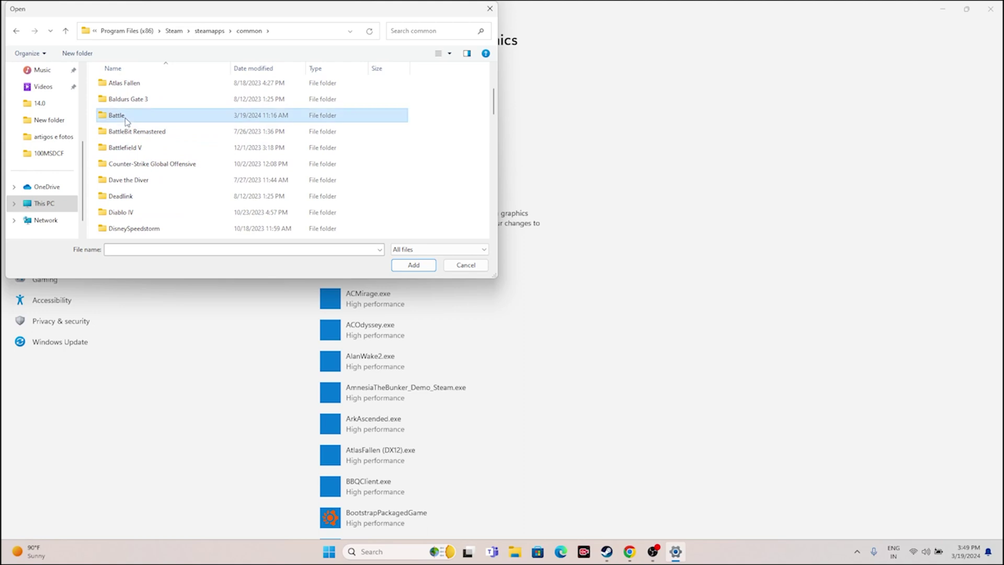
left_click(146, 170)
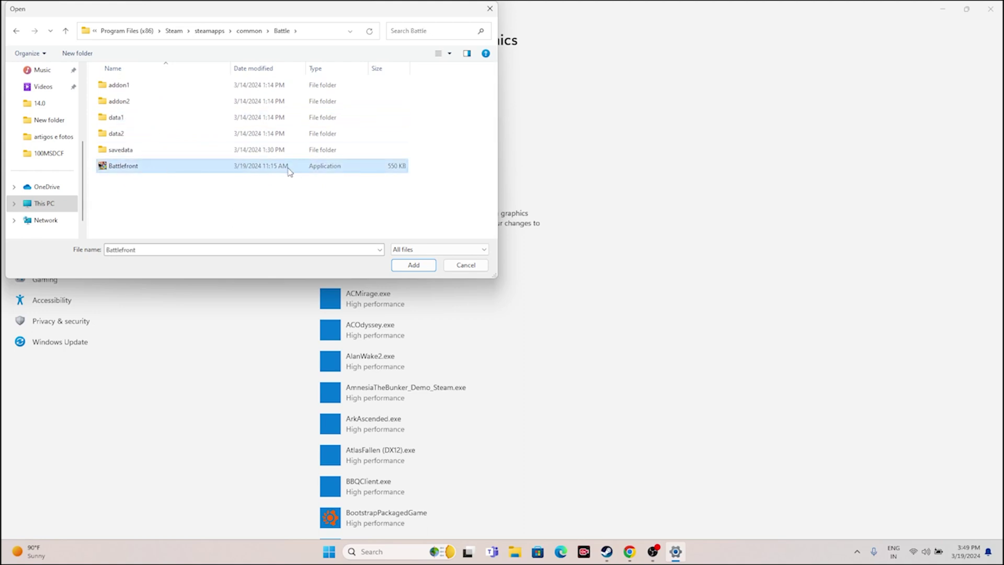
left_click(392, 265)
Look through the list of apps with custom graphics settings for the Battlefront entry.
scroll(392, 220, "down", 7)
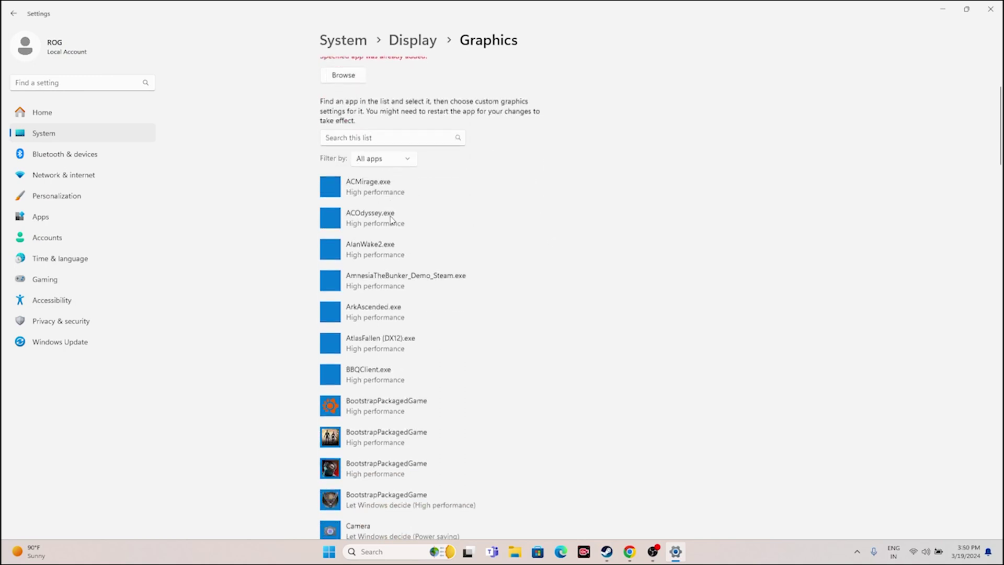
scroll(504, 227, "up", 2)
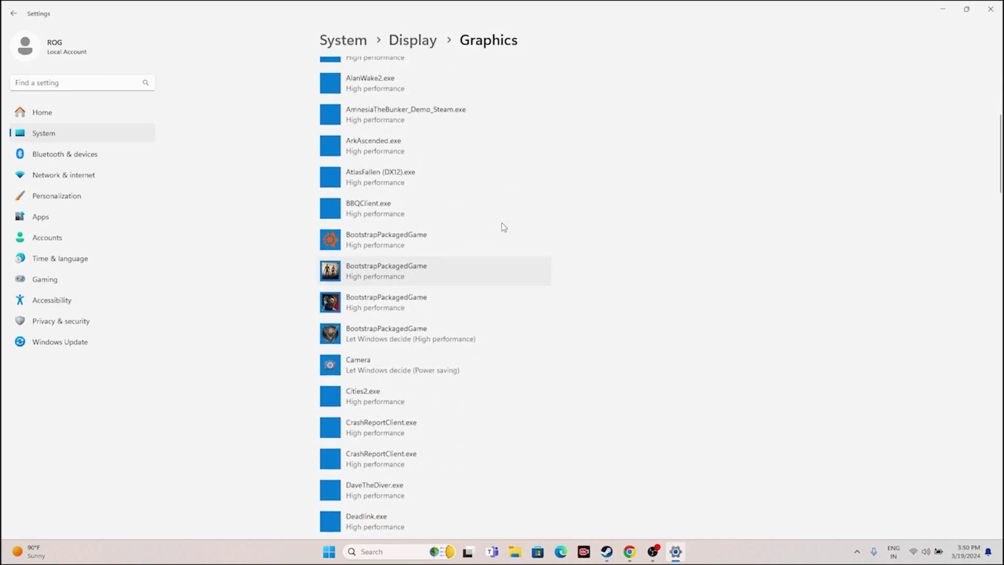
scroll(504, 227, "up", 3)
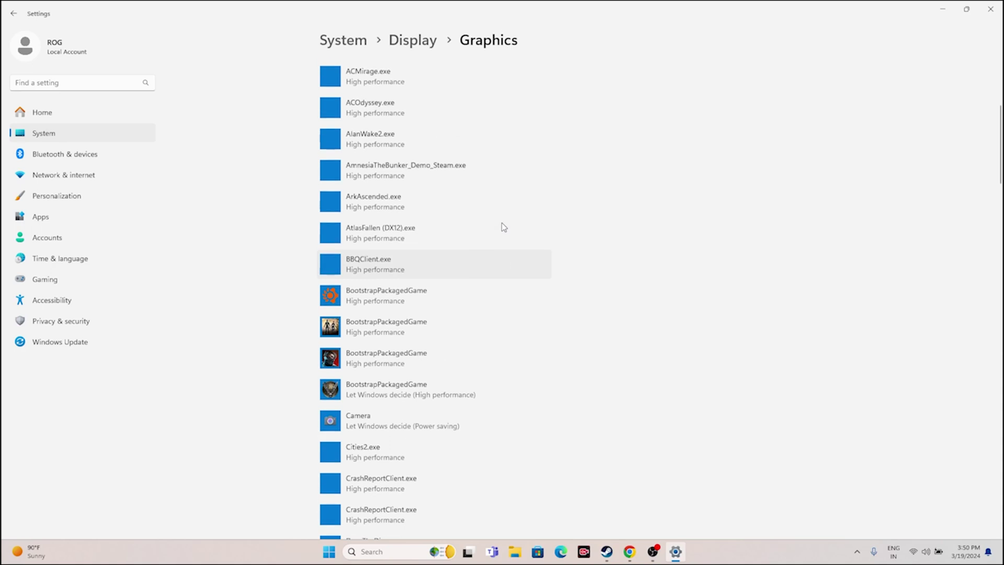
scroll(504, 227, "down", 4)
scroll(504, 227, "down", 7)
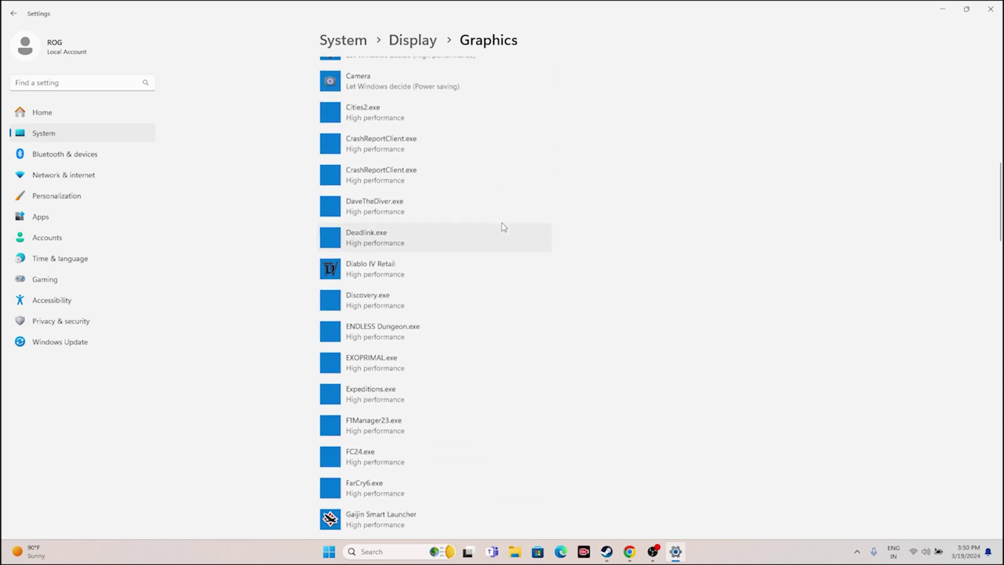
scroll(504, 227, "up", 10)
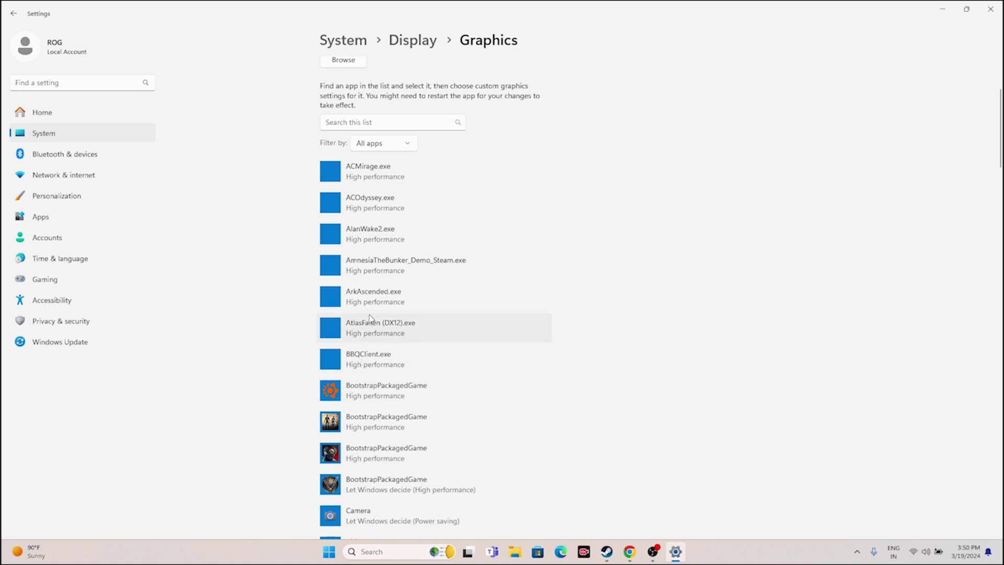
scroll(370, 353, "down", 1)
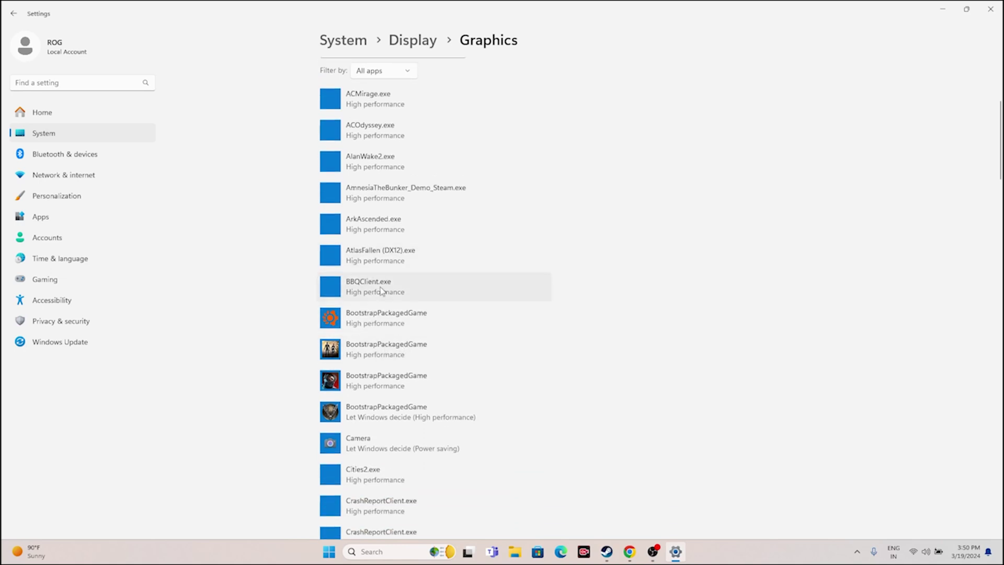
scroll(387, 346, "down", 1)
scroll(372, 225, "up", 4)
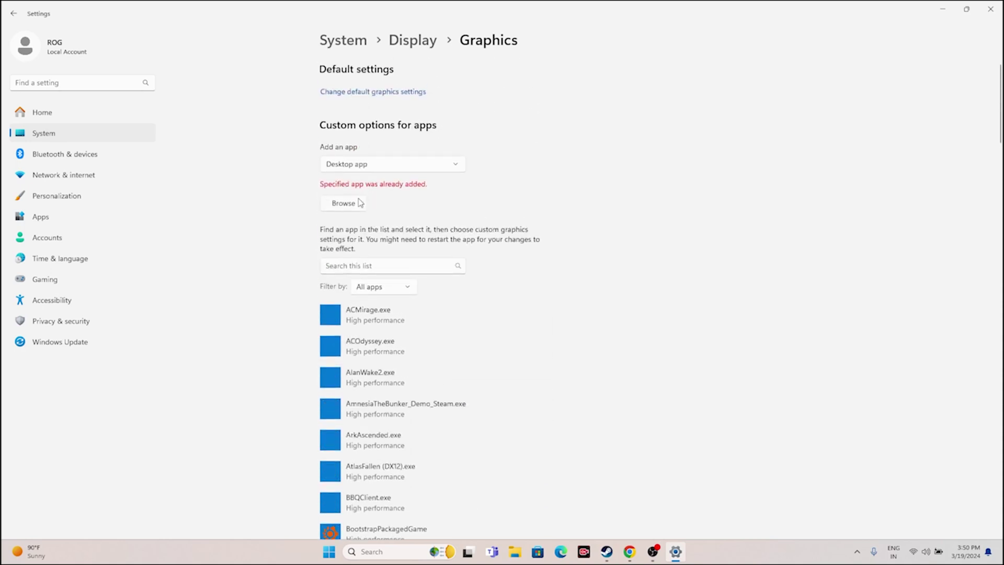
Try again to add the Battlefront application from the Battle folder as a desktop app.
left_click(360, 203)
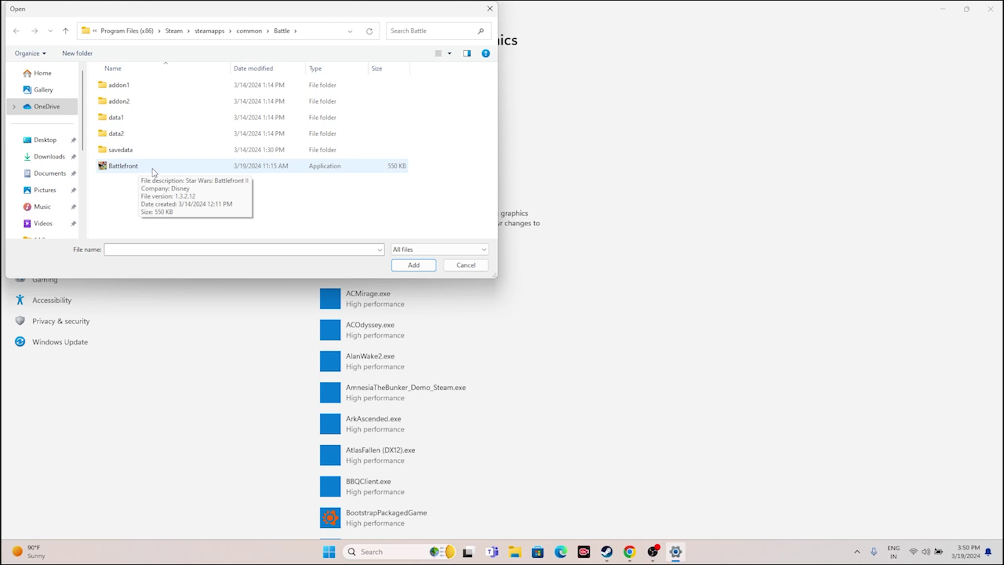
left_click(152, 169)
left_click(417, 267)
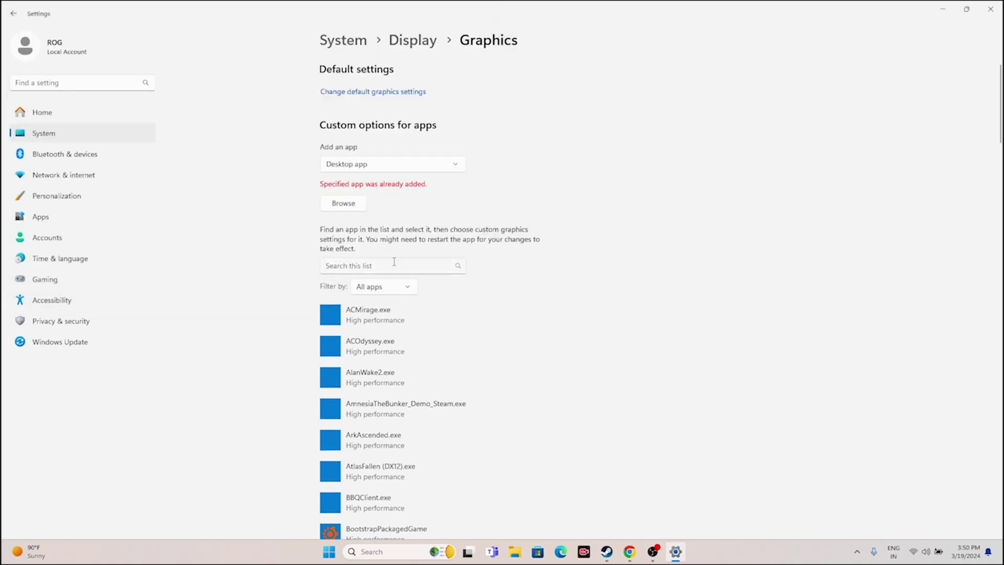
Look through the savedata and data1 subfolders of the Battle folder, and try once more to add the Battlefront application.
left_click(357, 205)
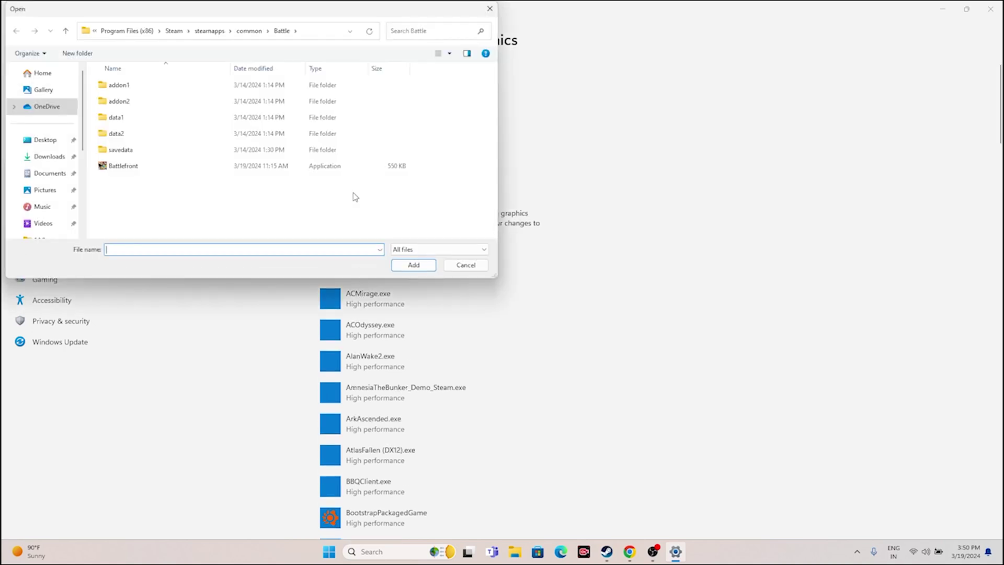
double_click(148, 151)
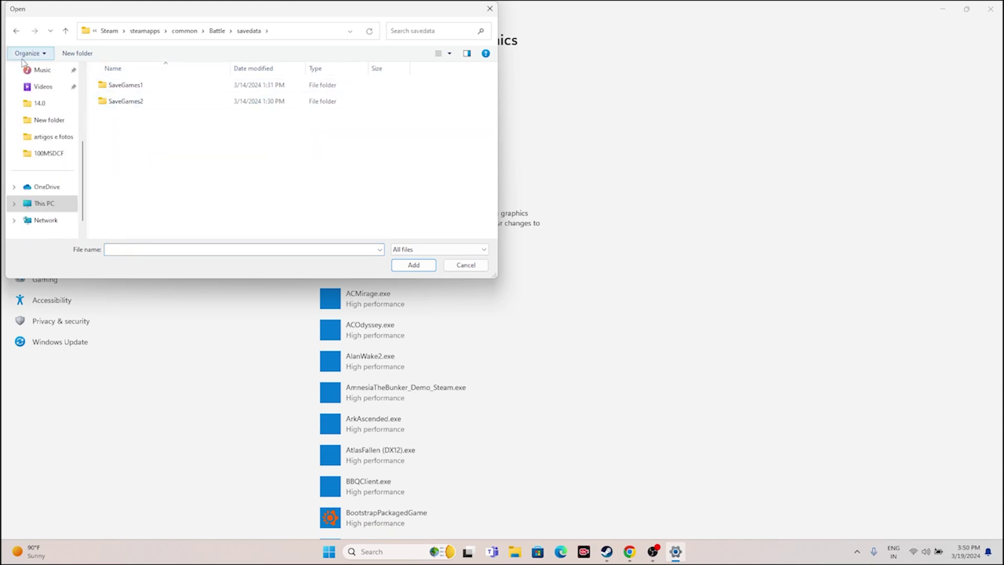
left_click(16, 31)
double_click(133, 118)
double_click(138, 88)
left_click(16, 31)
left_click(16, 31)
double_click(137, 155)
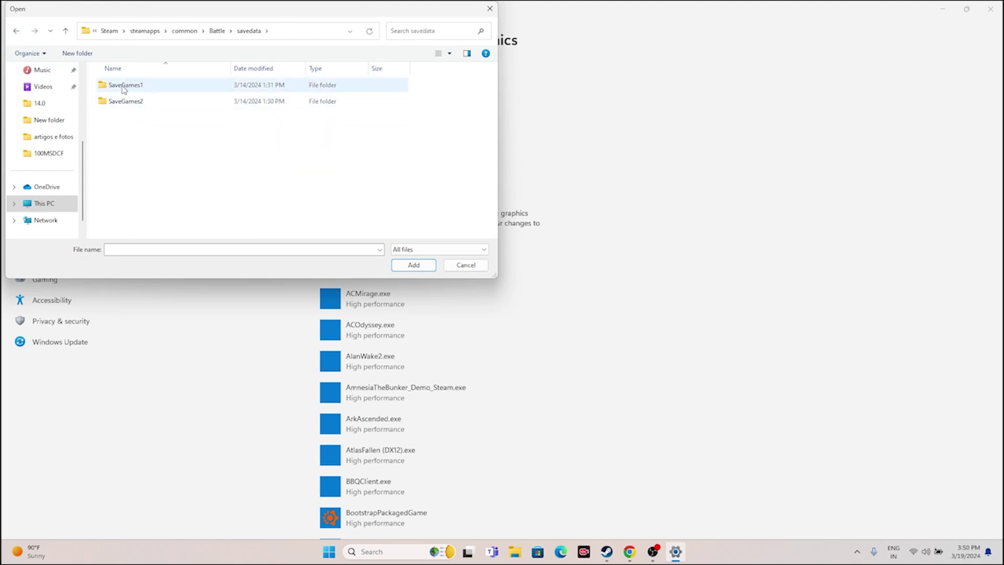
left_click(16, 31)
left_click(175, 166)
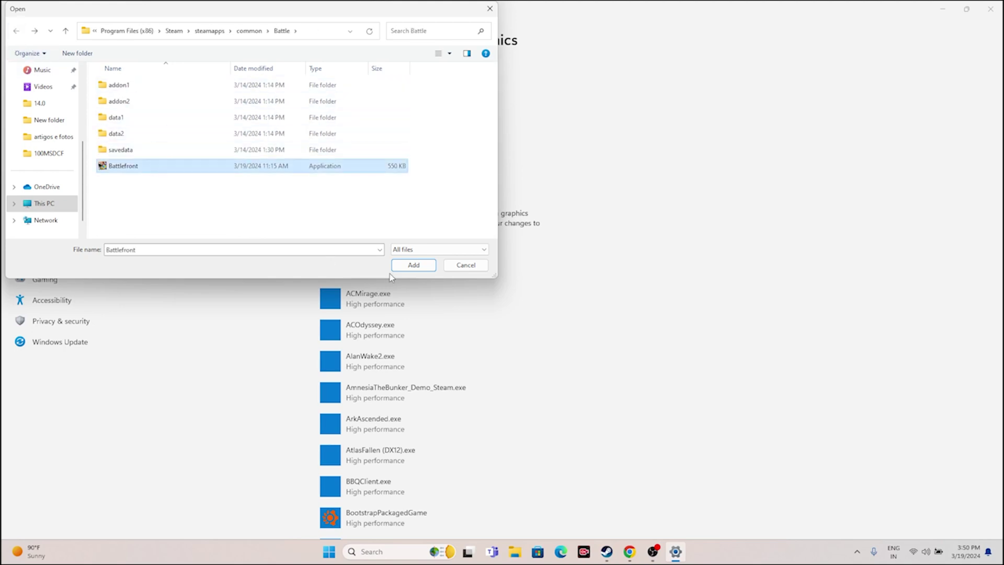
left_click(413, 265)
Set the graphics preference of Star Wars: Battlefront II to High performance, save it, and close the settings window.
scroll(511, 275, "down", 10)
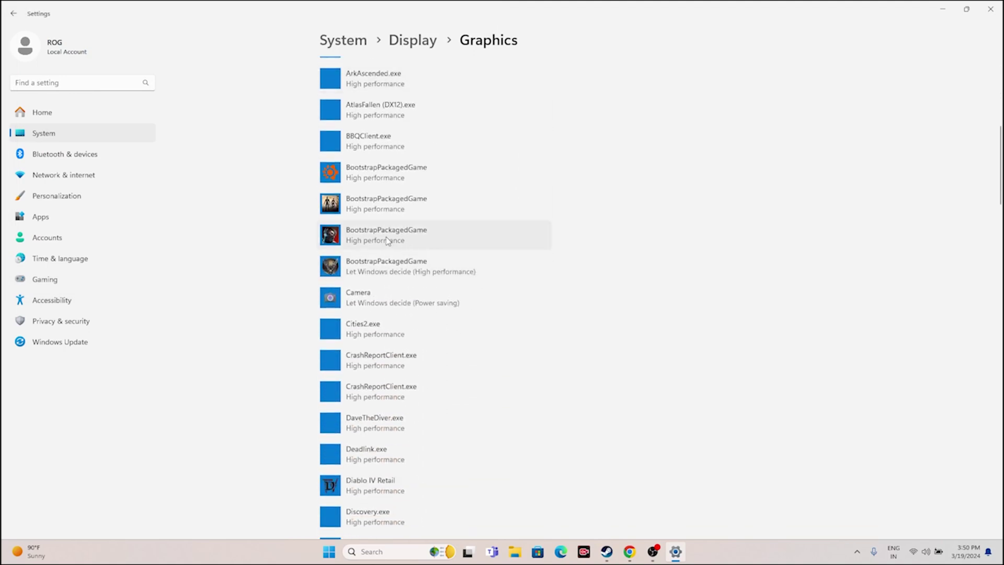
scroll(388, 225, "down", 4)
scroll(388, 221, "down", 15)
scroll(388, 220, "down", 5)
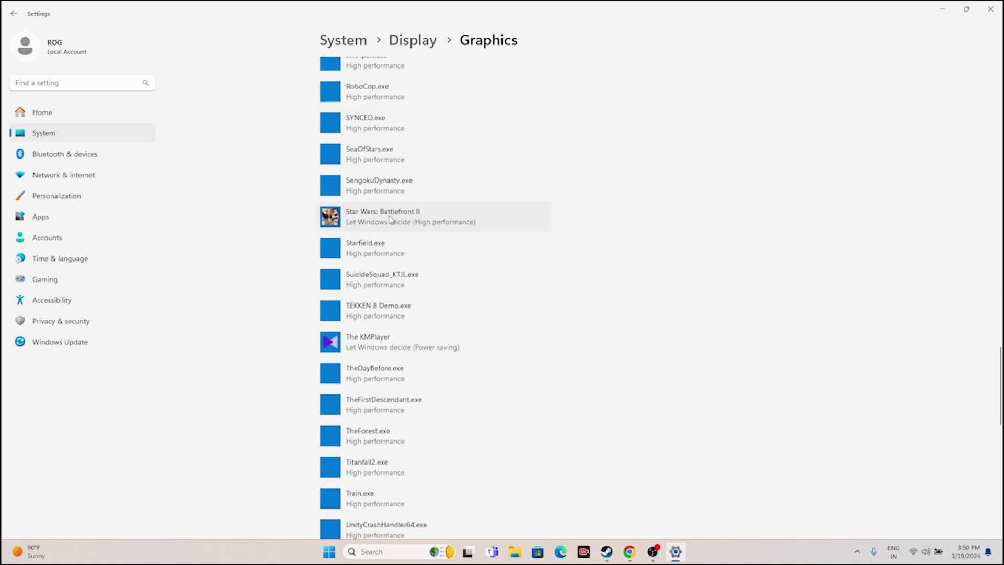
left_click(389, 219)
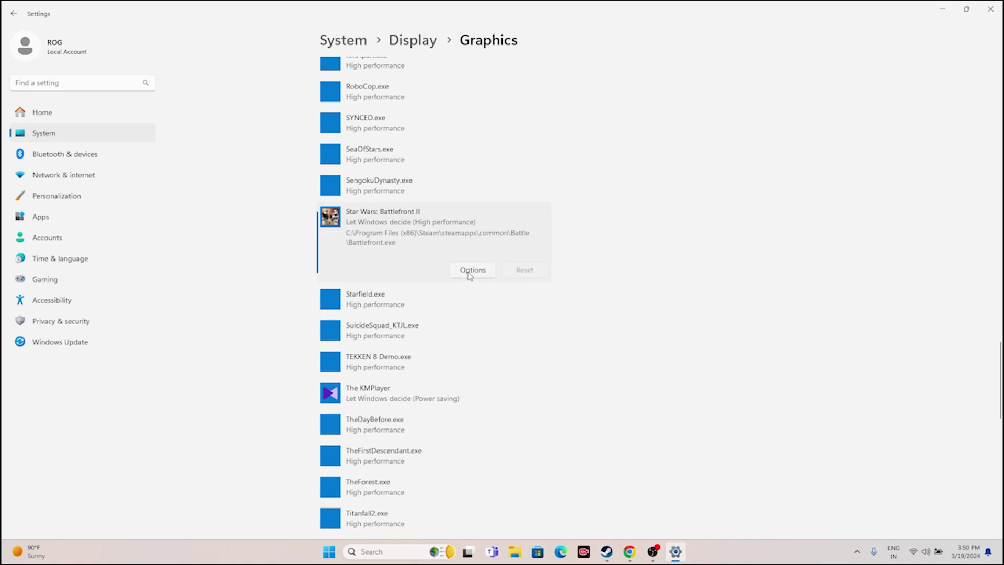
left_click(472, 271)
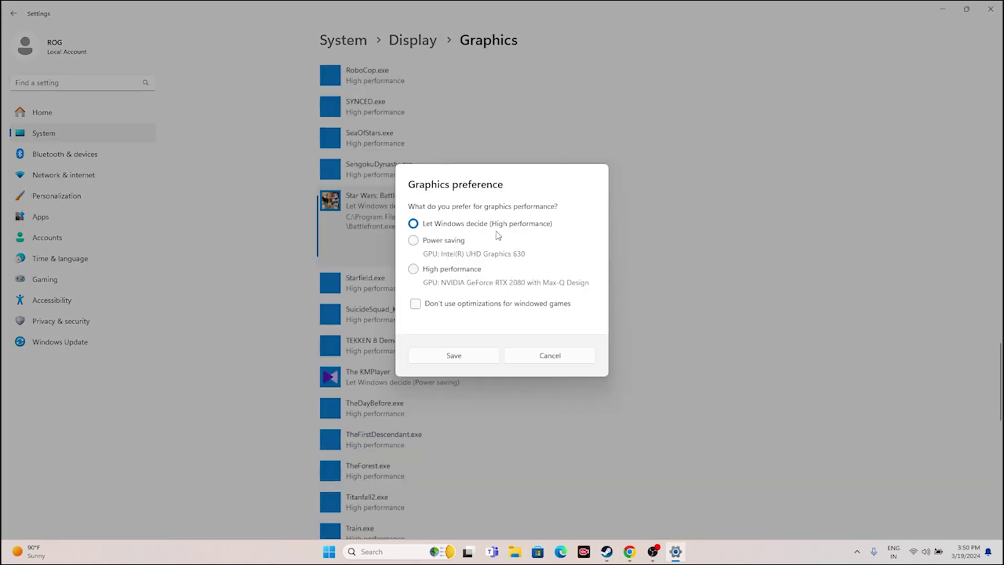
left_click(414, 269)
left_click(454, 356)
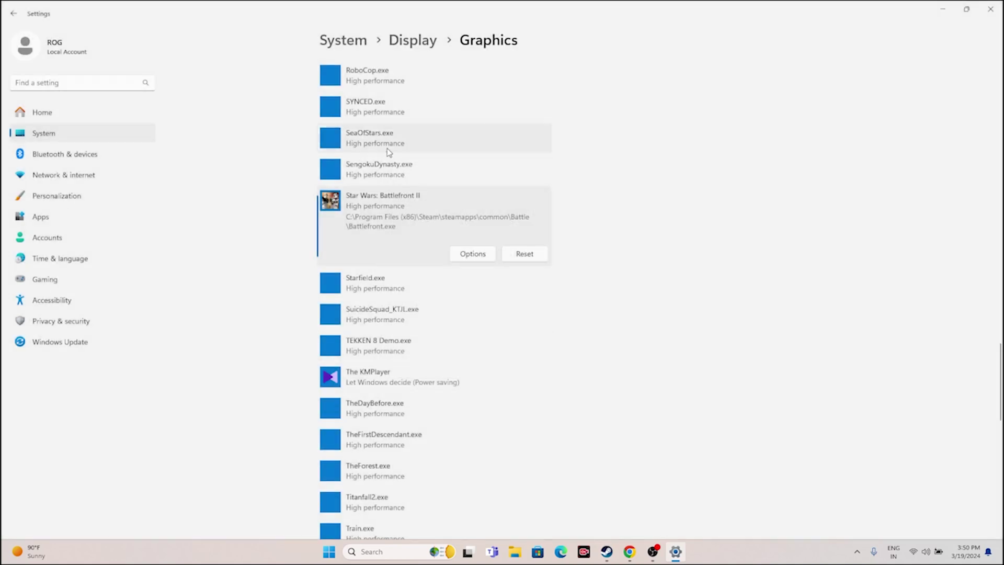
left_click(991, 9)
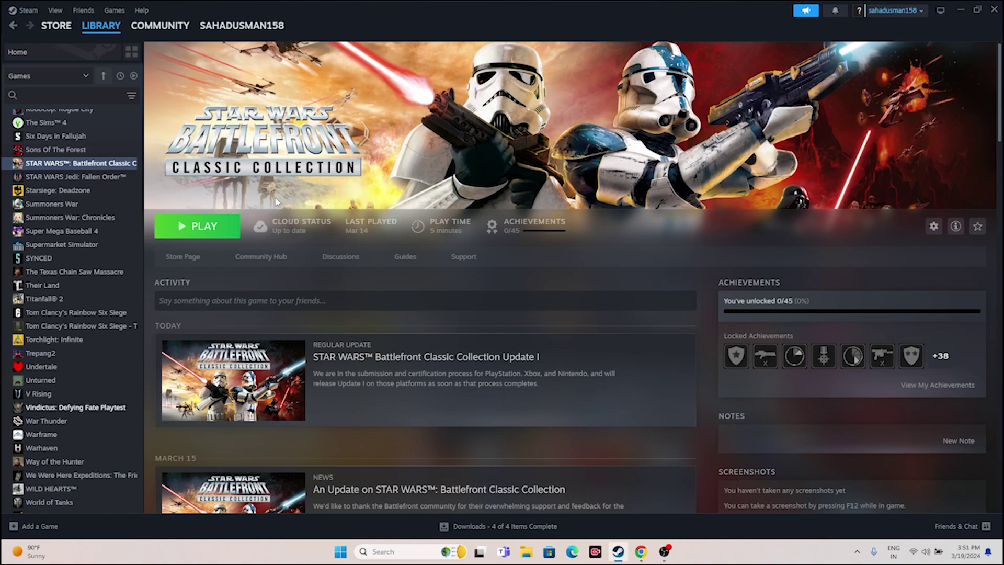
Minimise Steam and open the Virtual Memory settings through the advanced system settings and performance options.
left_click(961, 10)
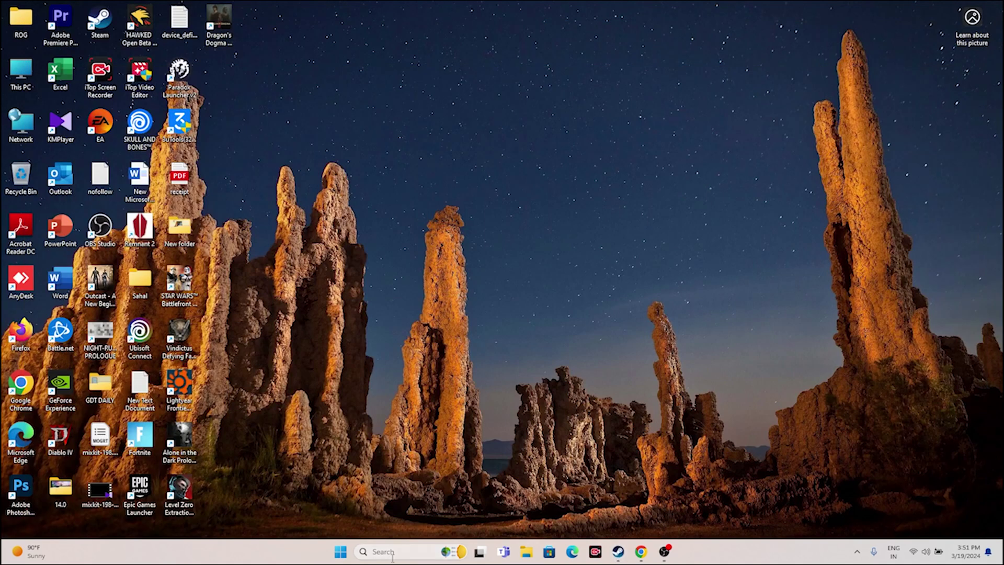
left_click(389, 552)
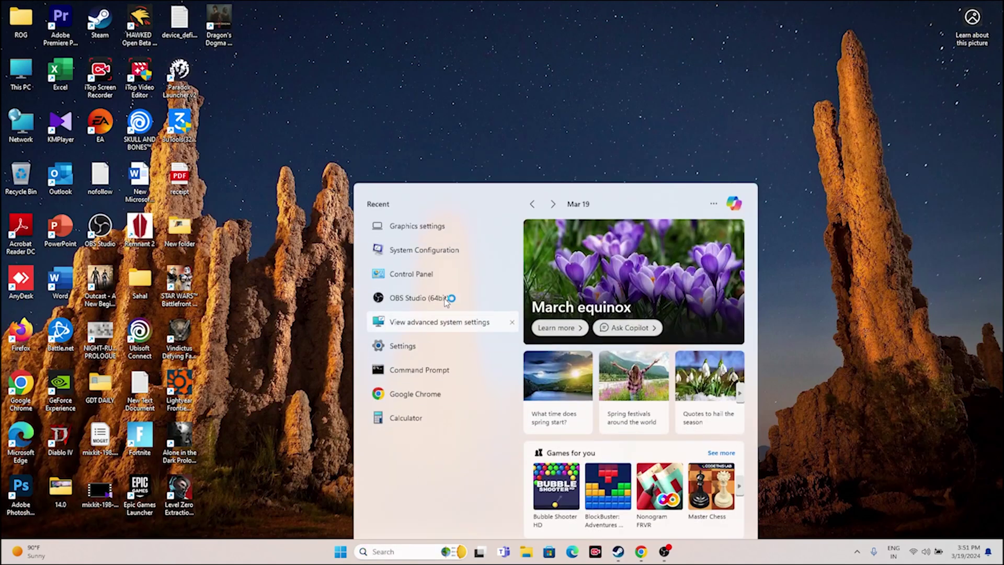
left_click(445, 294)
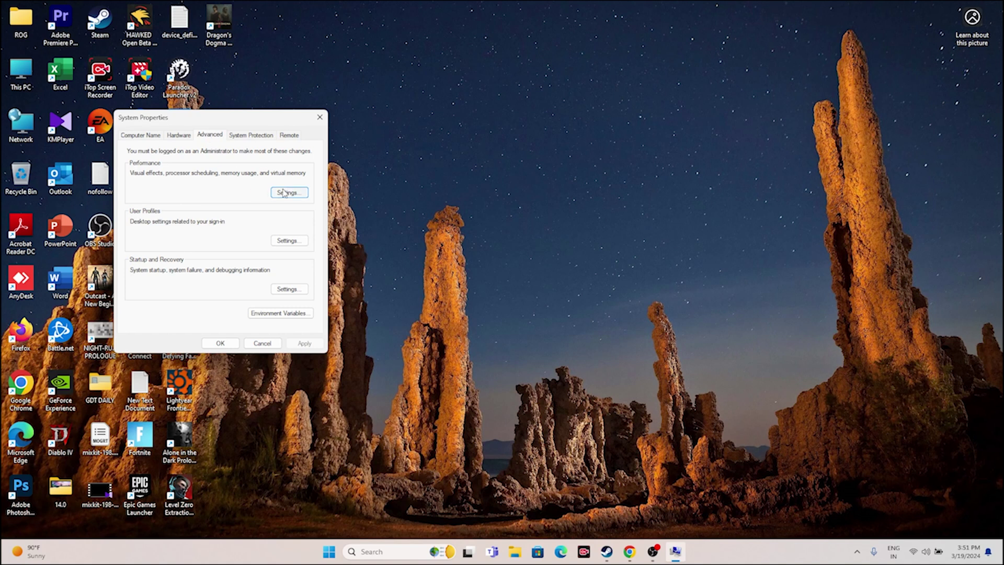
left_click(285, 193)
left_click(198, 180)
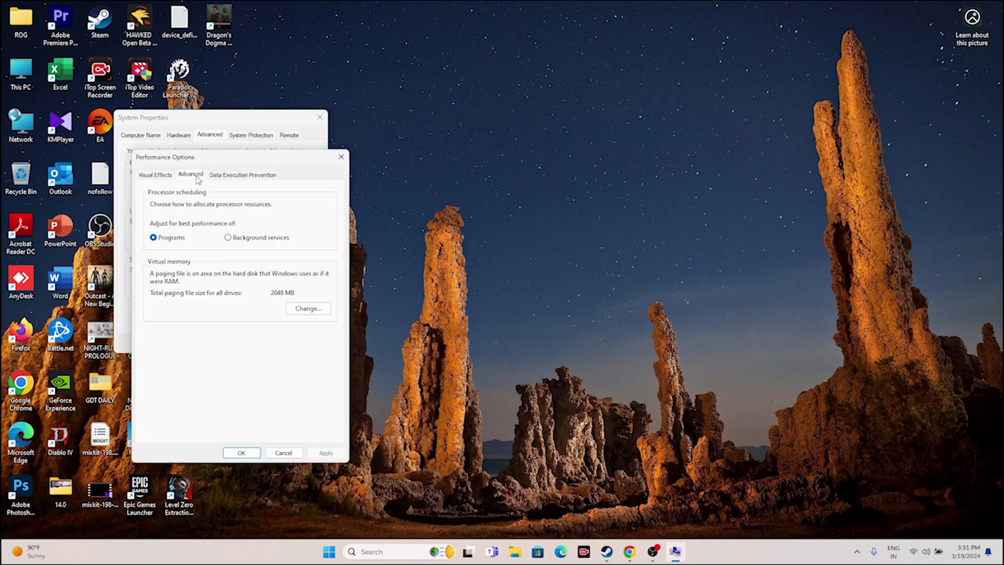
left_click(312, 310)
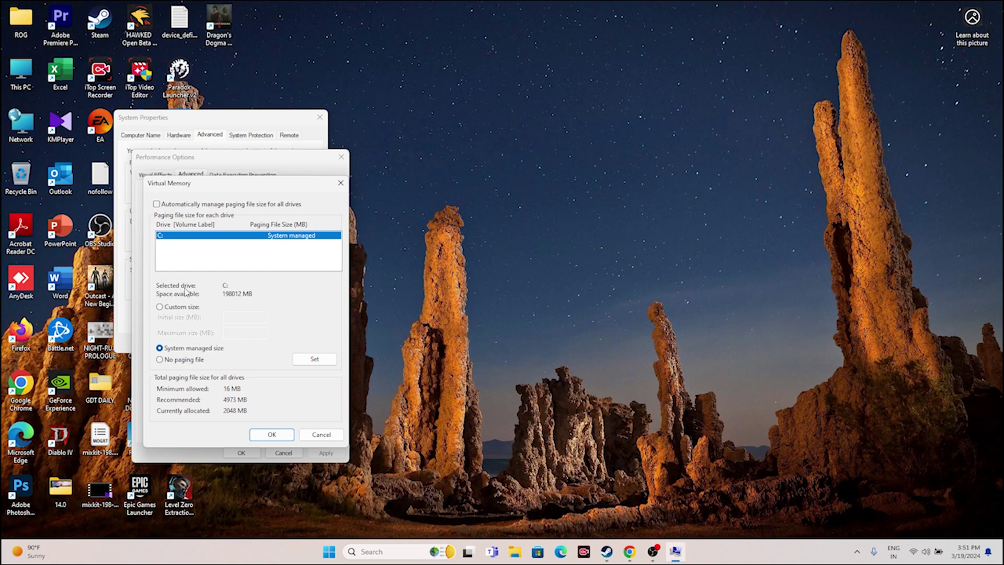
Choose a custom paging file size for drive C: and open Calculator.
left_click(160, 307)
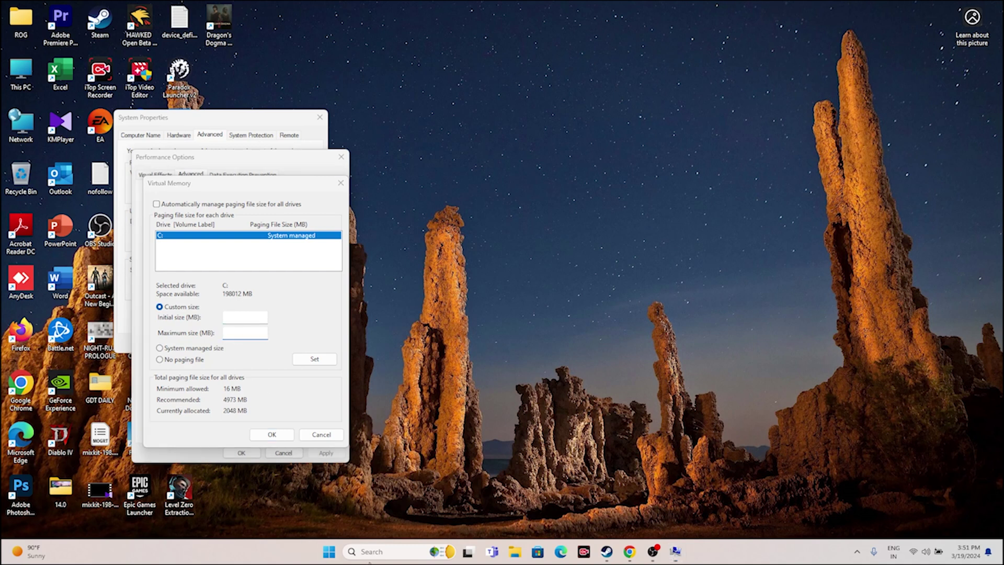
left_click(379, 551)
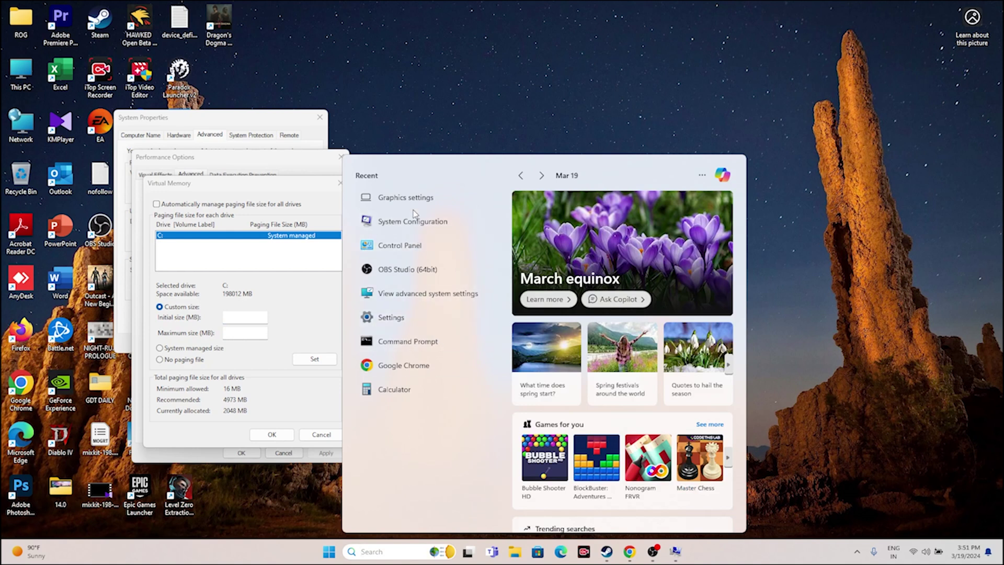
left_click(410, 392)
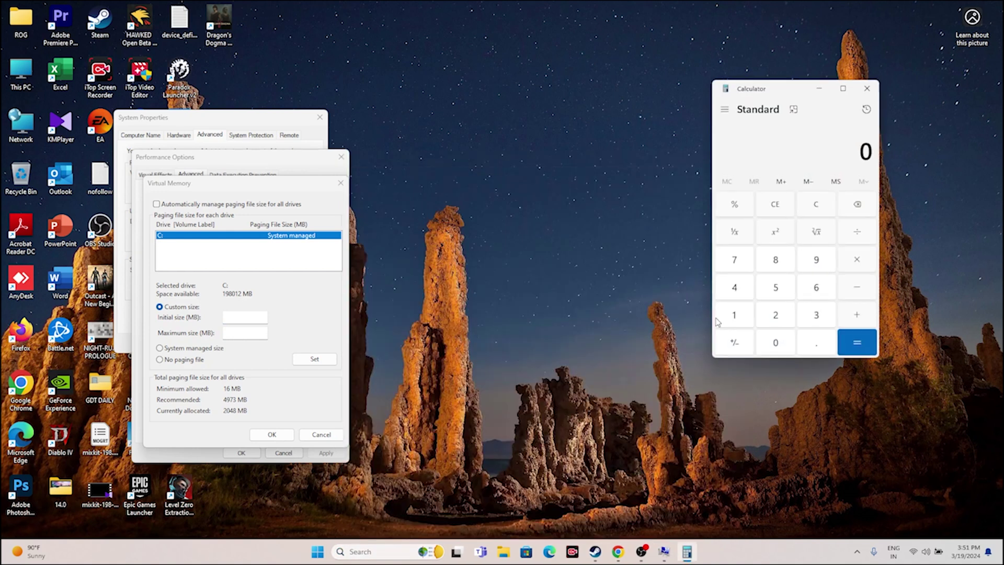
left_click(813, 320)
left_click(777, 320)
left_click(740, 319)
left_click(766, 340)
left_click(763, 315)
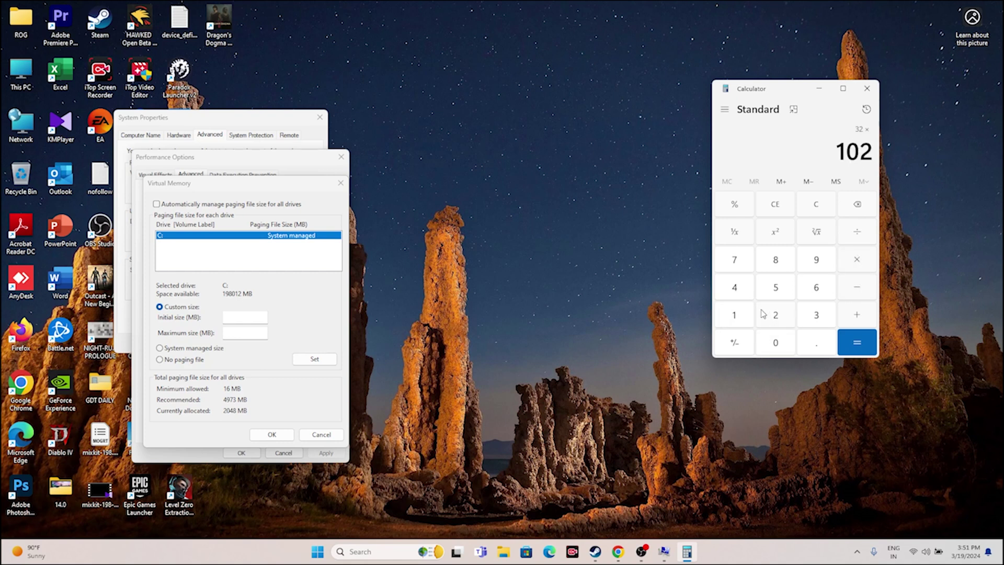
left_click(747, 293)
left_click(853, 343)
left_click(868, 264)
left_click(743, 319)
left_click(857, 342)
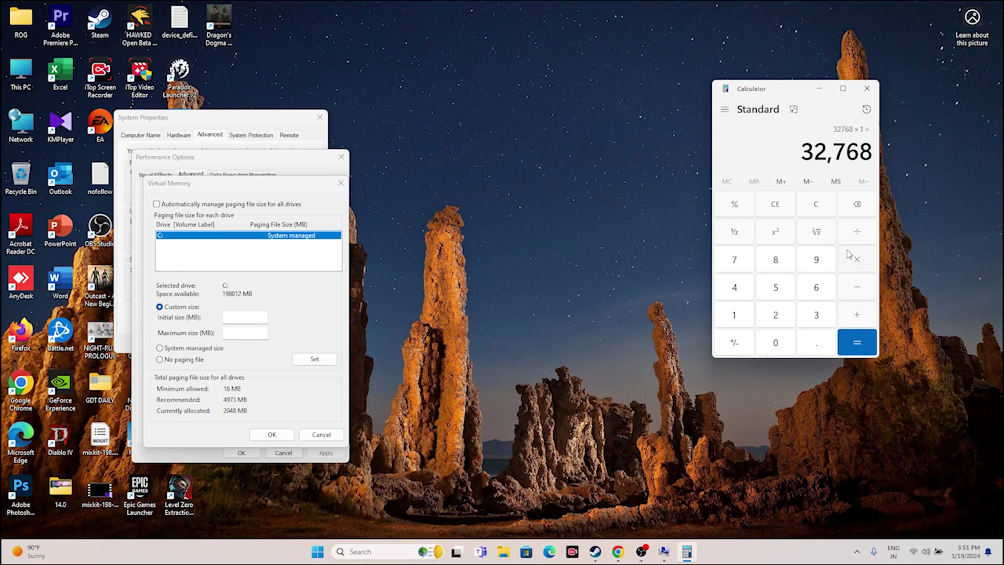
left_click(775, 287)
left_click(855, 233)
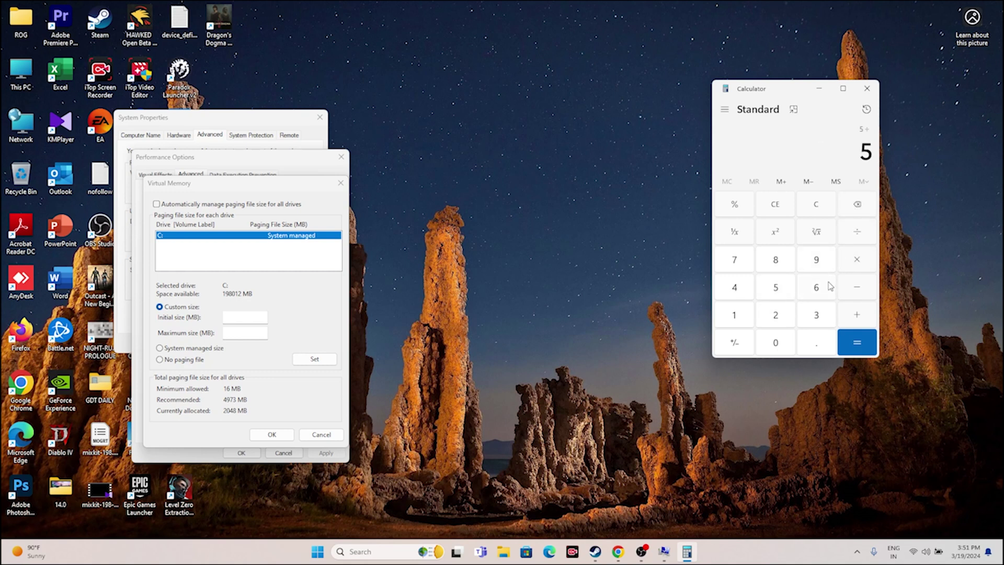
left_click(776, 204)
left_click(808, 314)
left_click(779, 315)
left_click(856, 260)
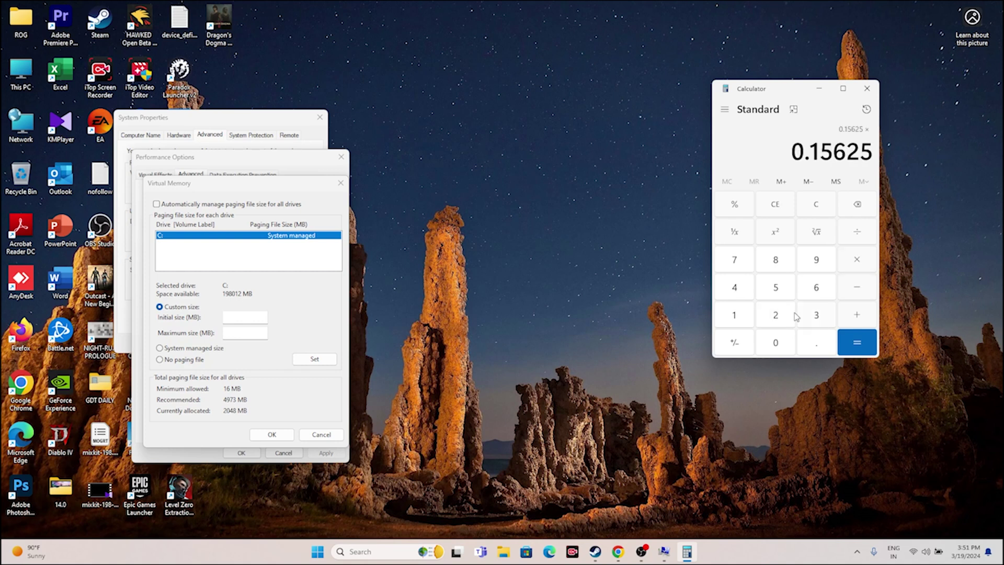
left_click(778, 210)
left_click(814, 208)
Calculate 32 × 1024 in Calculator and multiply the product by 1.5.
left_click(818, 323)
left_click(790, 320)
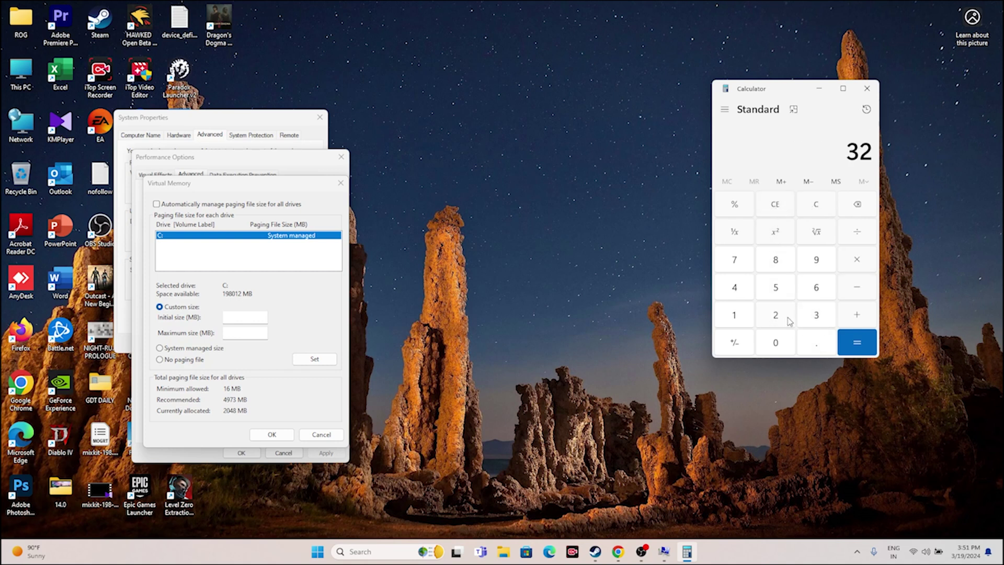
left_click(856, 264)
left_click(754, 314)
left_click(766, 343)
left_click(773, 316)
left_click(749, 310)
left_click(859, 209)
left_click(748, 292)
left_click(856, 342)
left_click(855, 262)
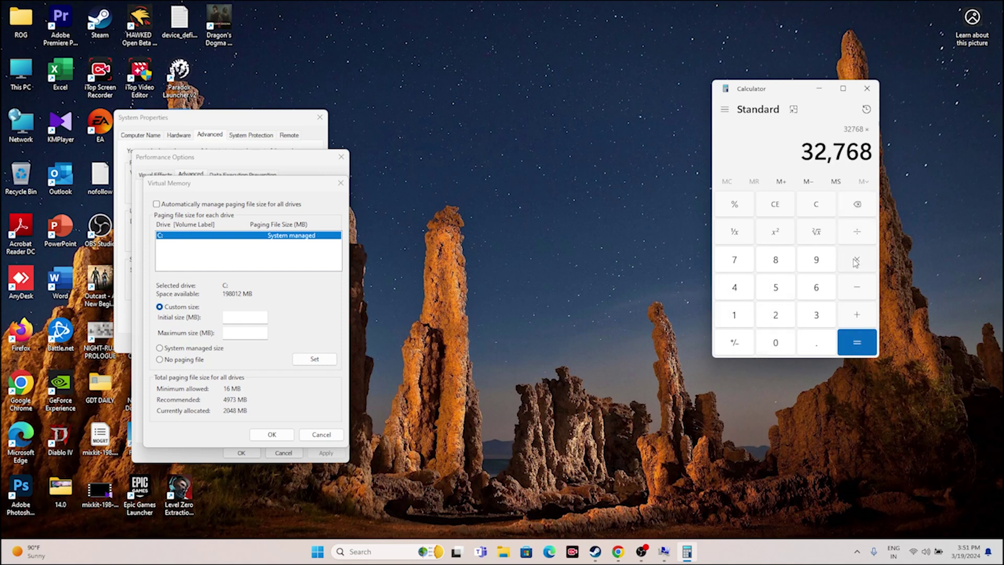
left_click(737, 317)
left_click(814, 345)
left_click(776, 289)
left_click(855, 343)
Copy the Calculator result and set drive C:'s initial paging file size to 49,152 MB.
left_click_drag(803, 152, 875, 154)
right_click(879, 157)
left_click(900, 166)
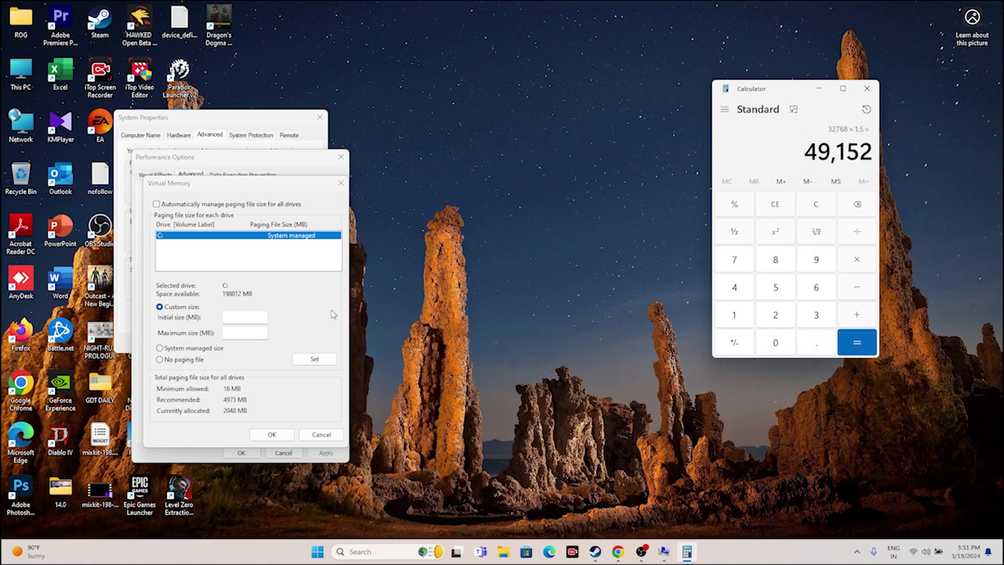
right_click(260, 317)
left_click(293, 363)
left_click(245, 333)
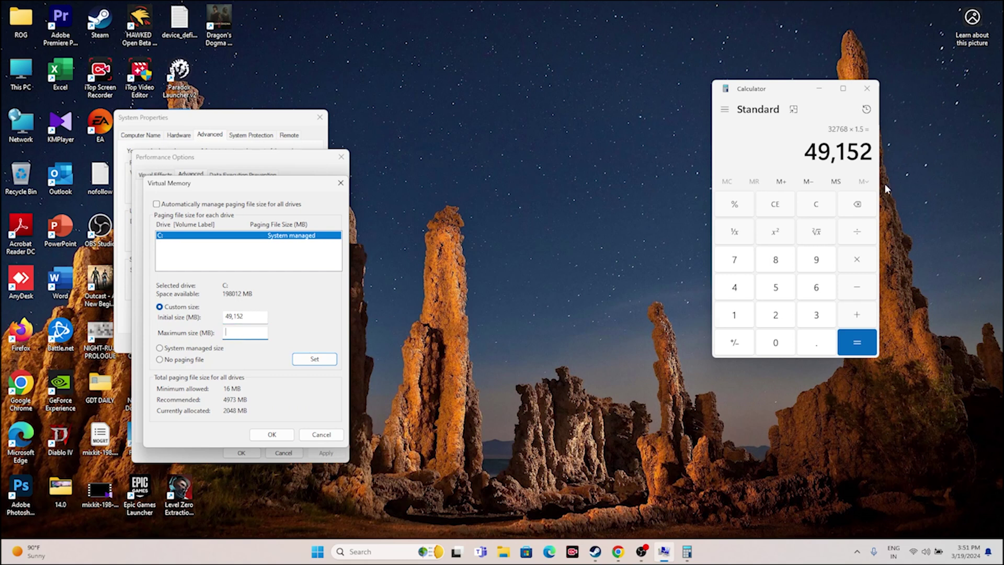
Clear Calculator, calculate 32 × 1024, multiply the product by 3, and copy the result.
left_click(817, 210)
left_click(814, 311)
left_click(786, 315)
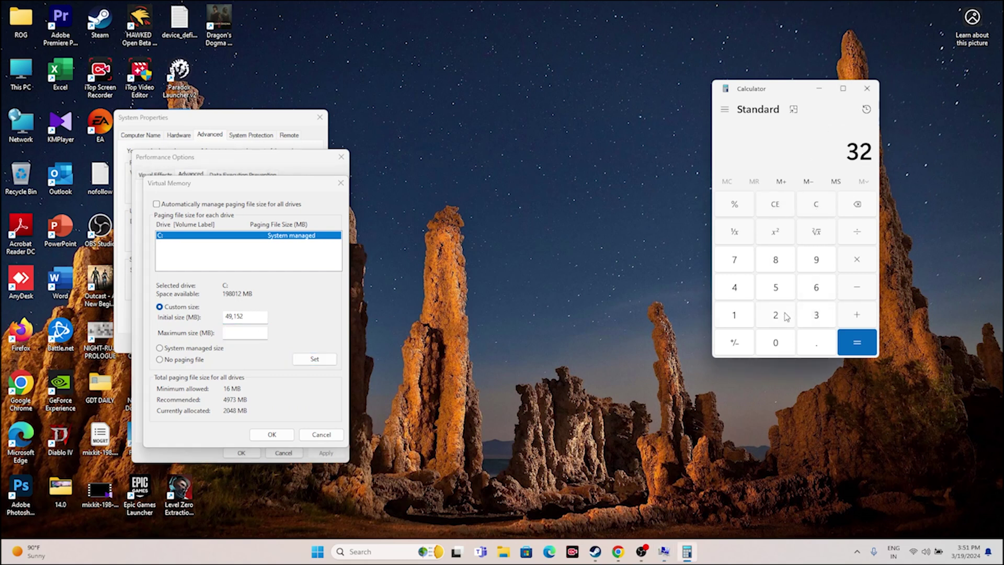
left_click(739, 316)
left_click(776, 343)
left_click(776, 315)
left_click(734, 287)
left_click(856, 259)
left_click(816, 315)
left_click(857, 342)
left_click(866, 152)
key("ctrl+c")
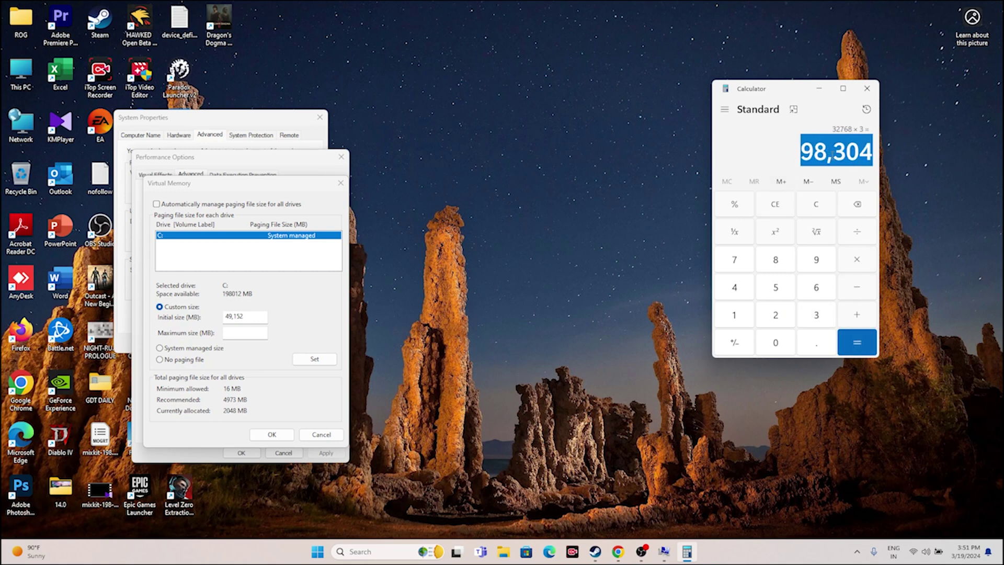
Set the maximum paging file size to 98,304 MB, confirm the dialogs, and close System Properties and Calculator.
right_click(246, 335)
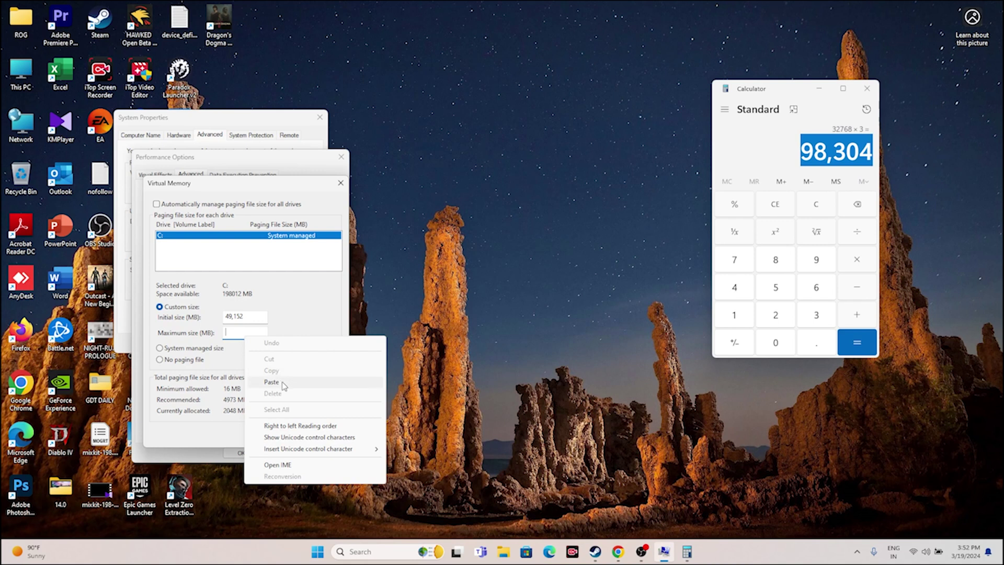
left_click(271, 382)
left_click(267, 434)
left_click(251, 453)
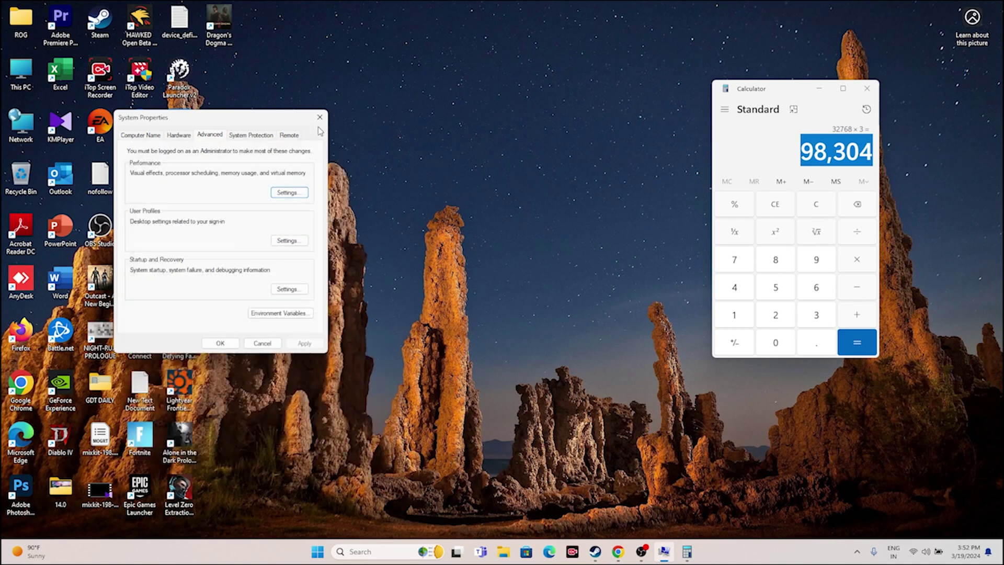
left_click(320, 116)
left_click(867, 88)
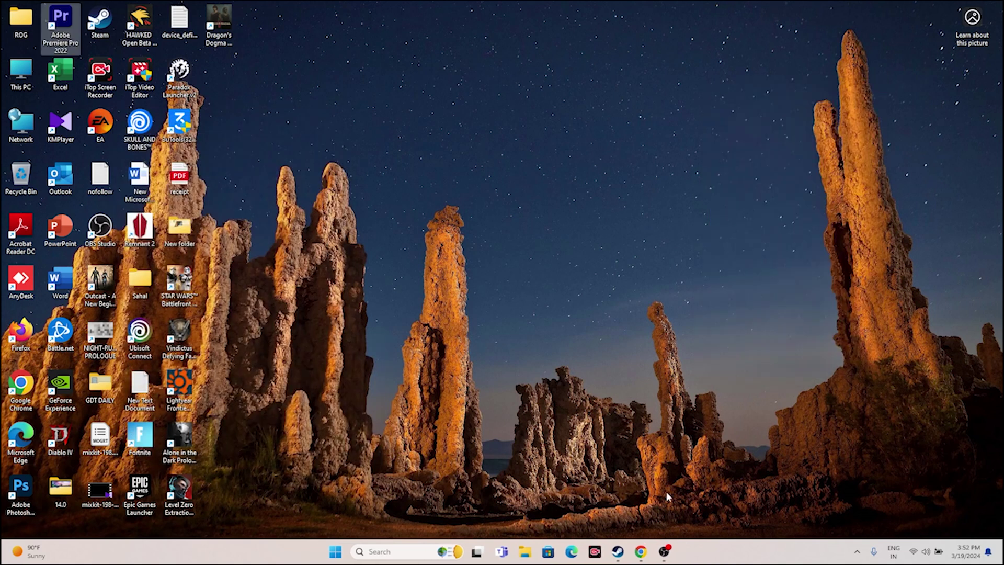
Restore Steam, check the Windows Update page in Windows Settings, and close Settings.
left_click(618, 552)
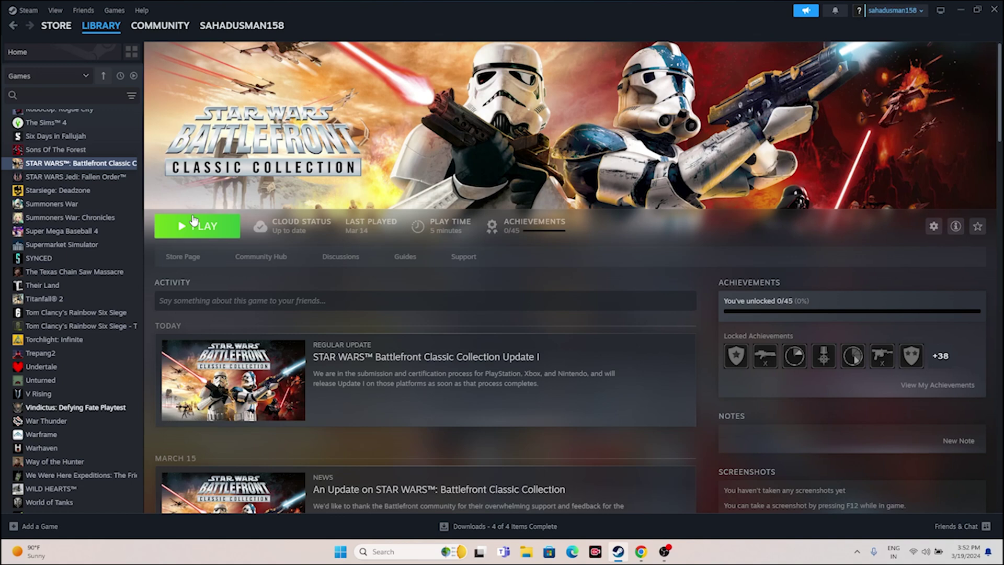
left_click(374, 551)
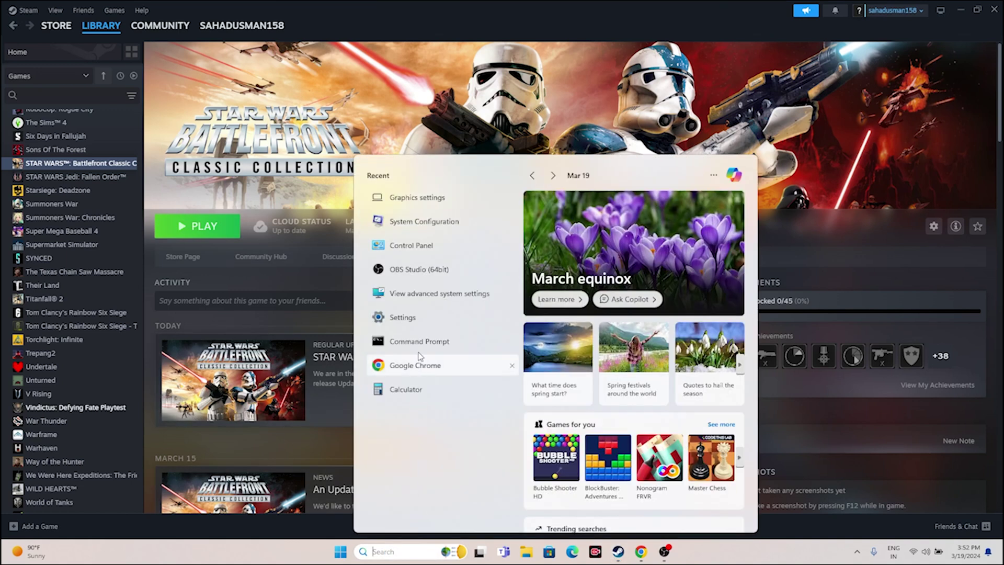
left_click(382, 317)
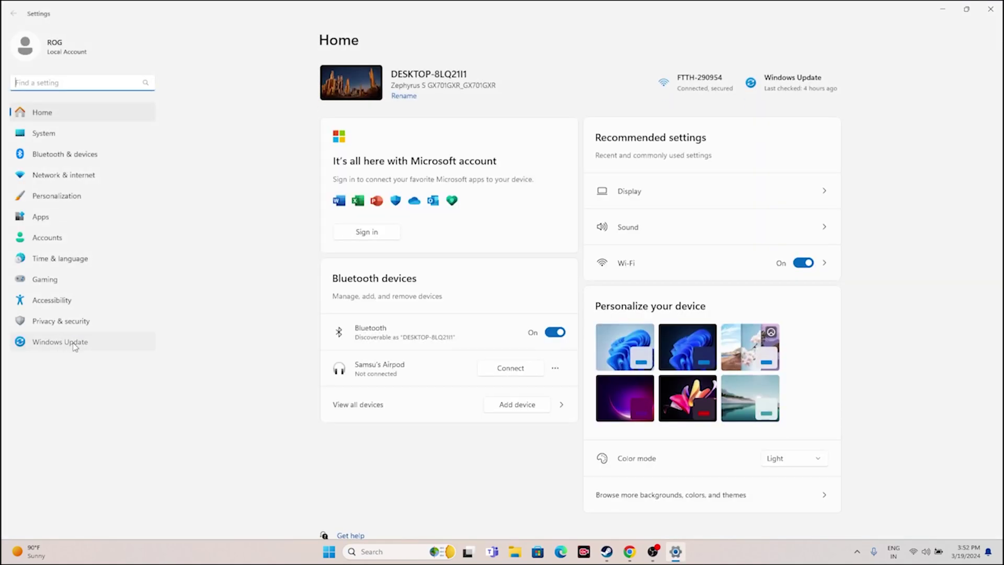
left_click(75, 345)
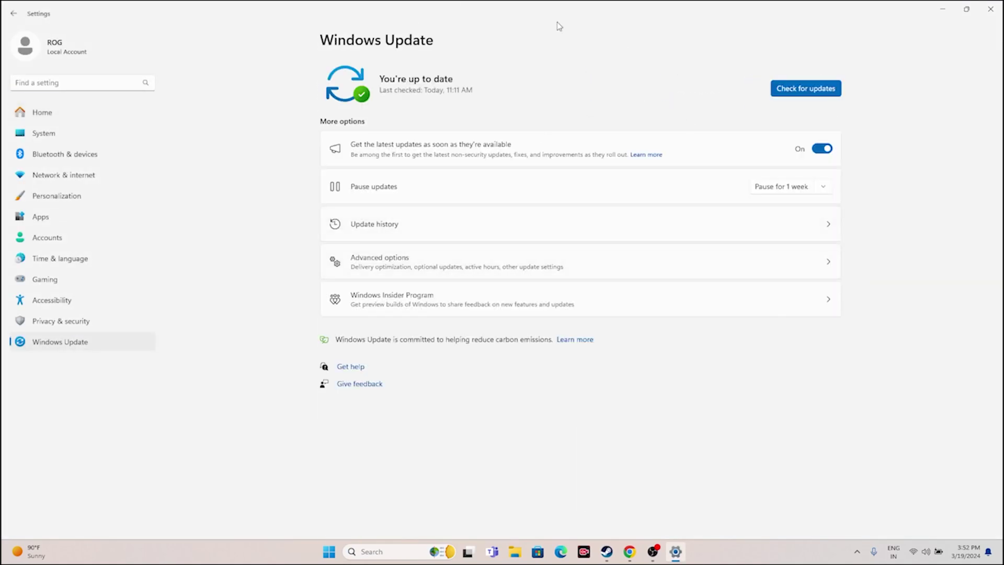
left_click(991, 9)
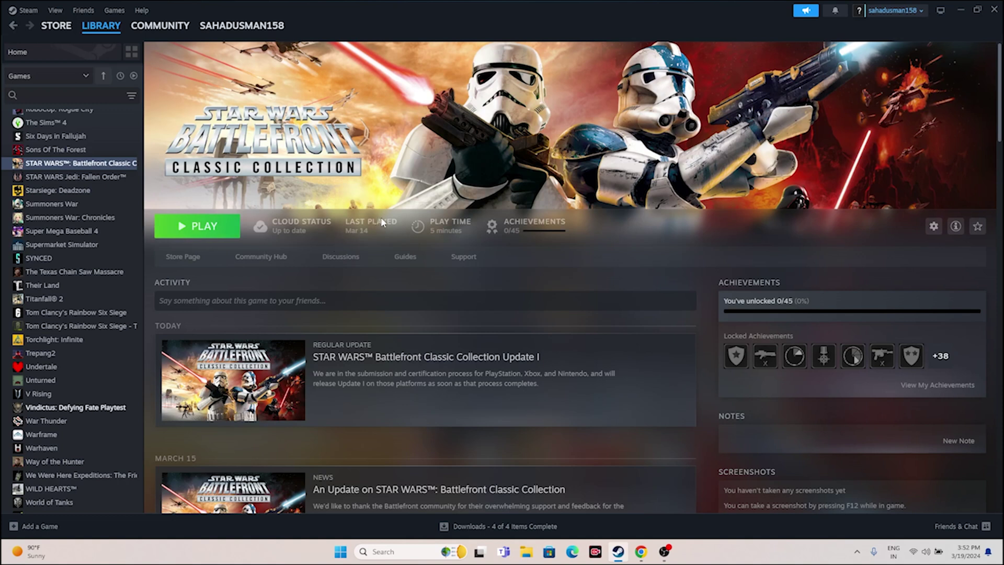
Switch to Chrome and examine the Manual Driver Search form on NVIDIA's GeForce Drivers page.
left_click(642, 551)
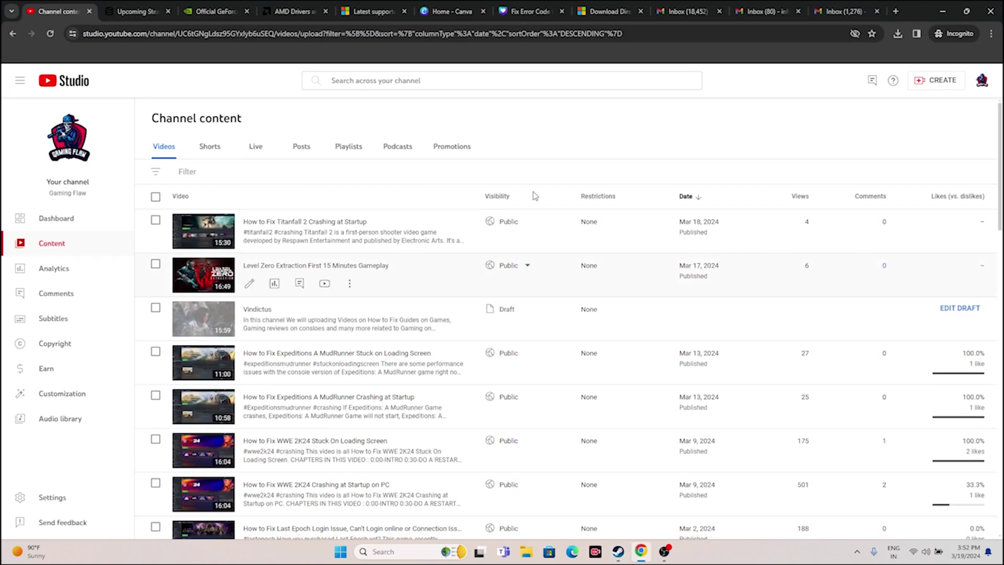
left_click(428, 5)
left_click(217, 11)
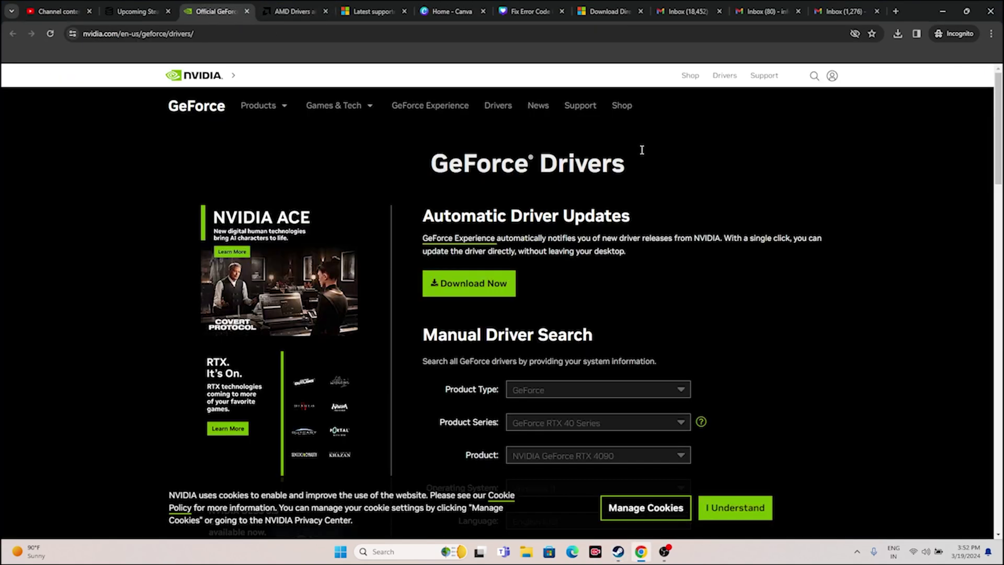
scroll(884, 178, "down", 4)
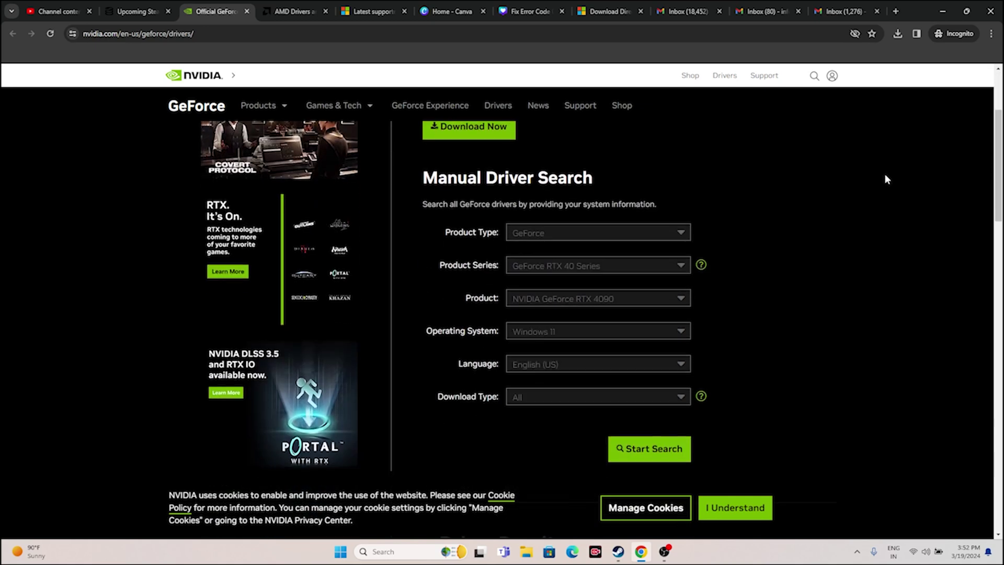
scroll(886, 178, "up", 2)
scroll(885, 173, "up", 2)
scroll(885, 174, "down", 4)
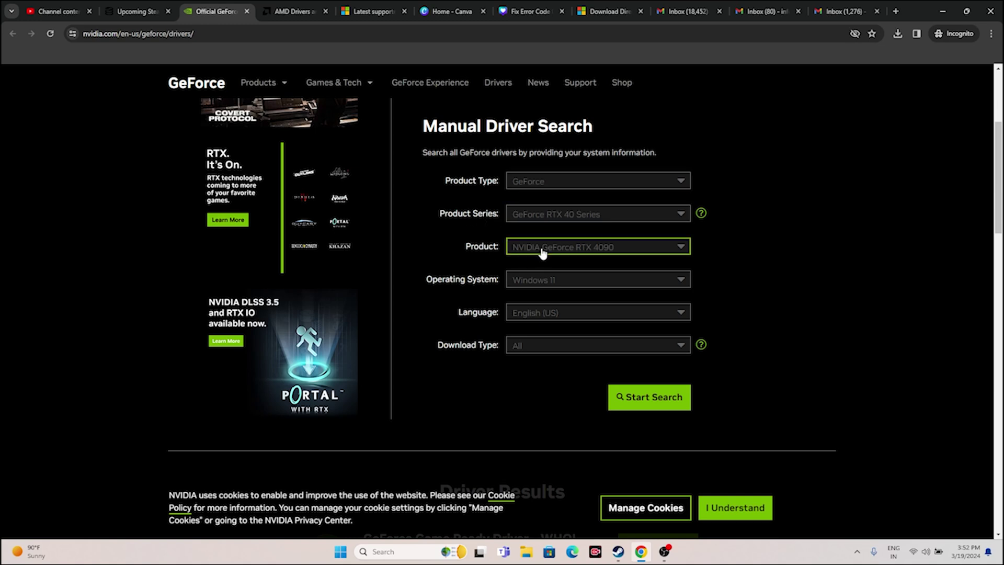
Search for GeForce RTX 4090 drivers for Windows 11 and highlight the newest Game Ready driver's version number.
left_click(573, 283)
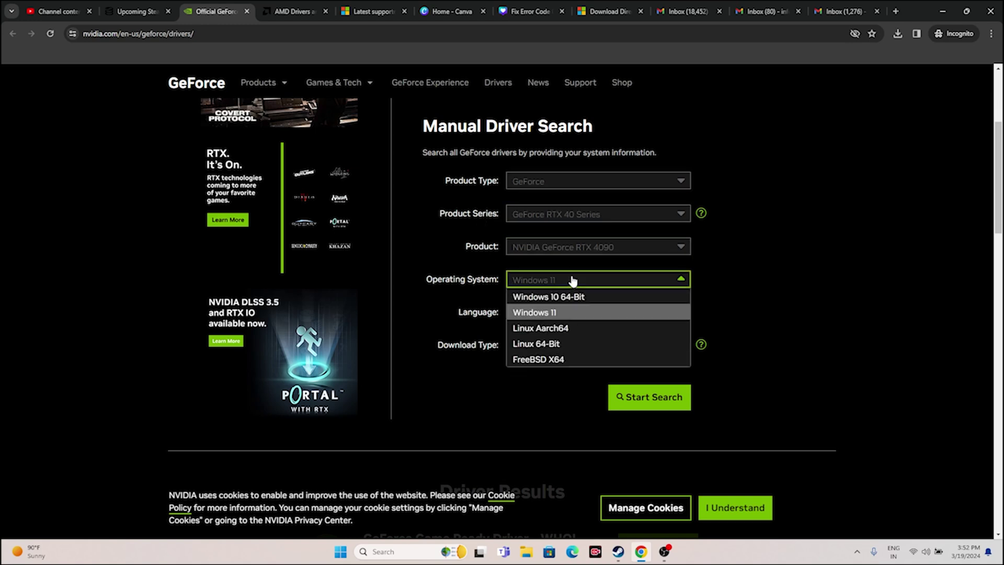
left_click(559, 314)
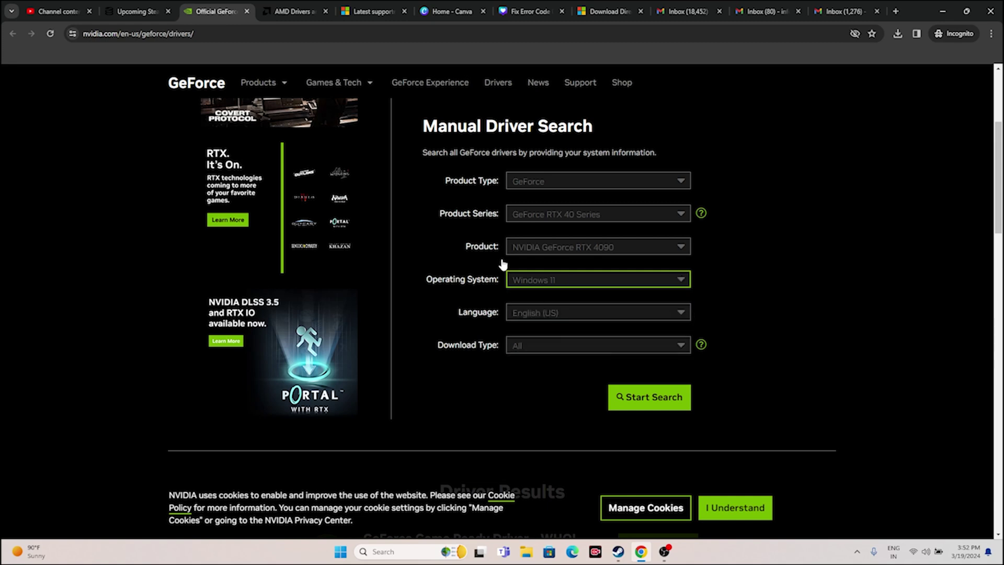
left_click(642, 396)
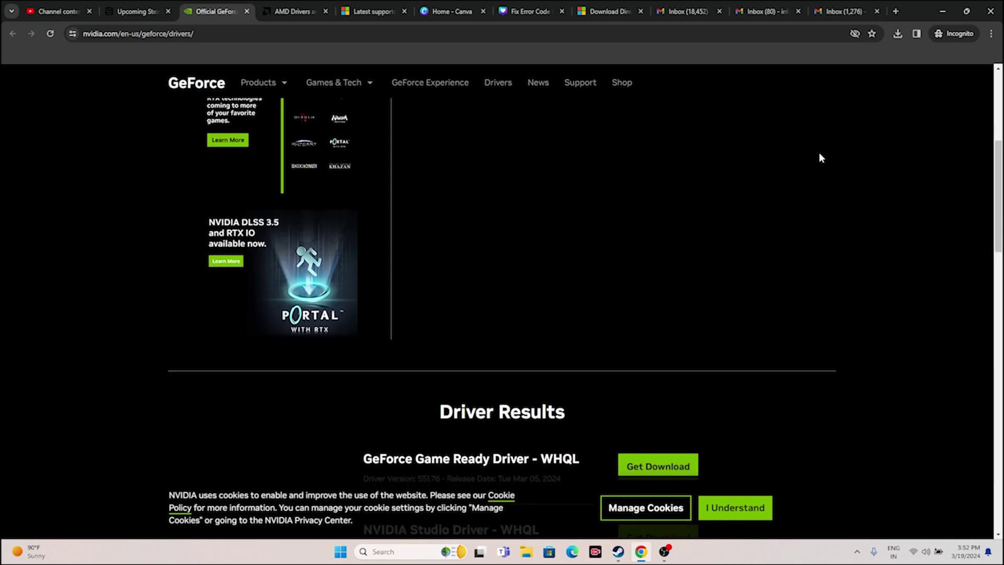
scroll(819, 153, "down", 4)
left_click_drag(416, 267, 441, 267)
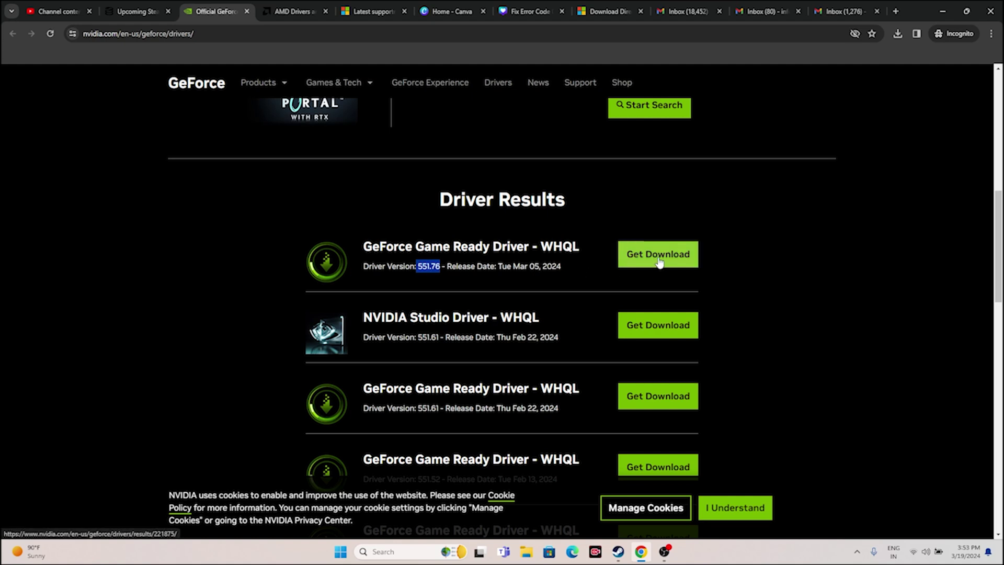
Open AMD's driver support page for the Radeon RX 7600S and view its Windows driver editions.
left_click(293, 11)
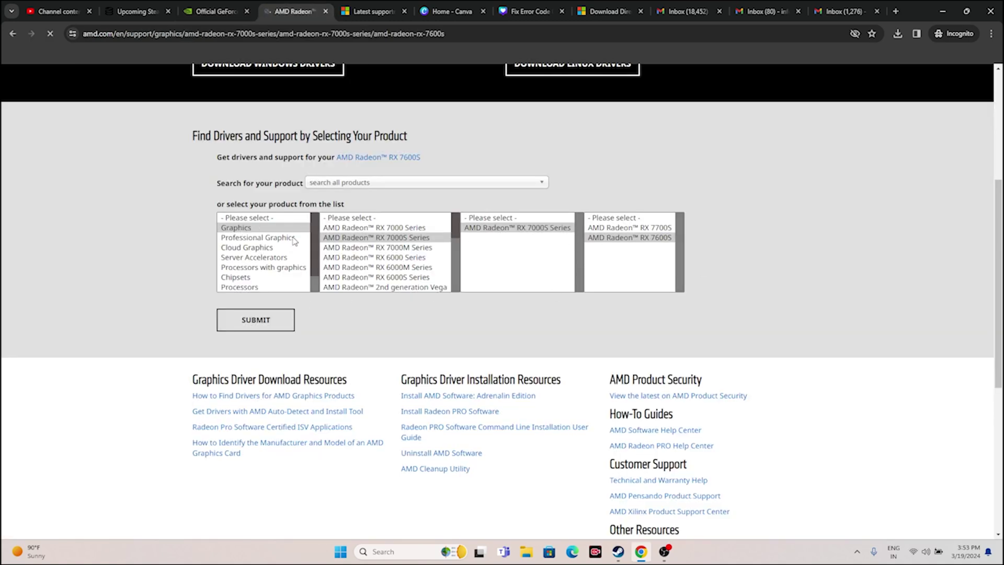
scroll(191, 240, "down", 3)
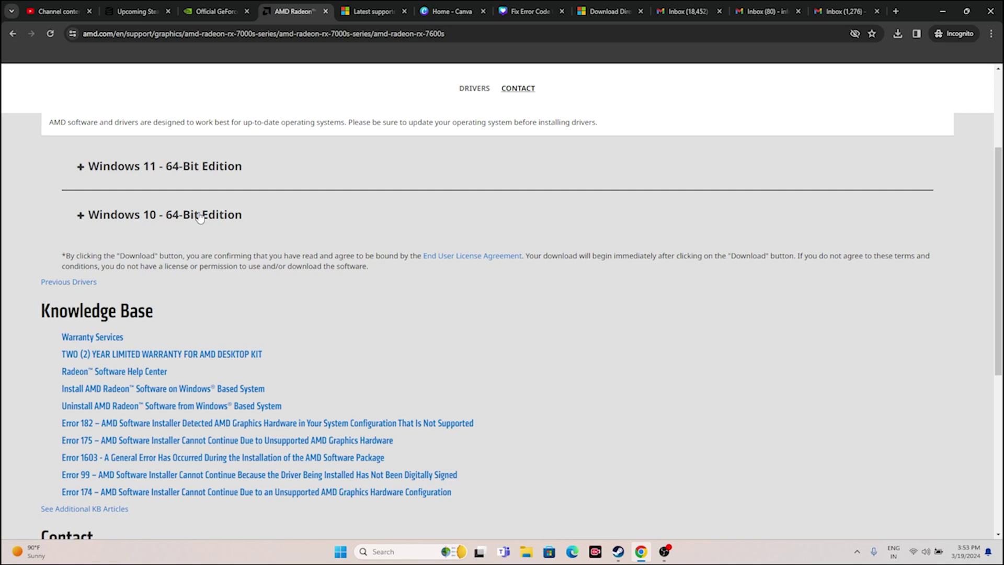
Review Microsoft's Visual C++ Redistributable downloads page, highlighting its title and the X86 and X64 architectures.
left_click(373, 11)
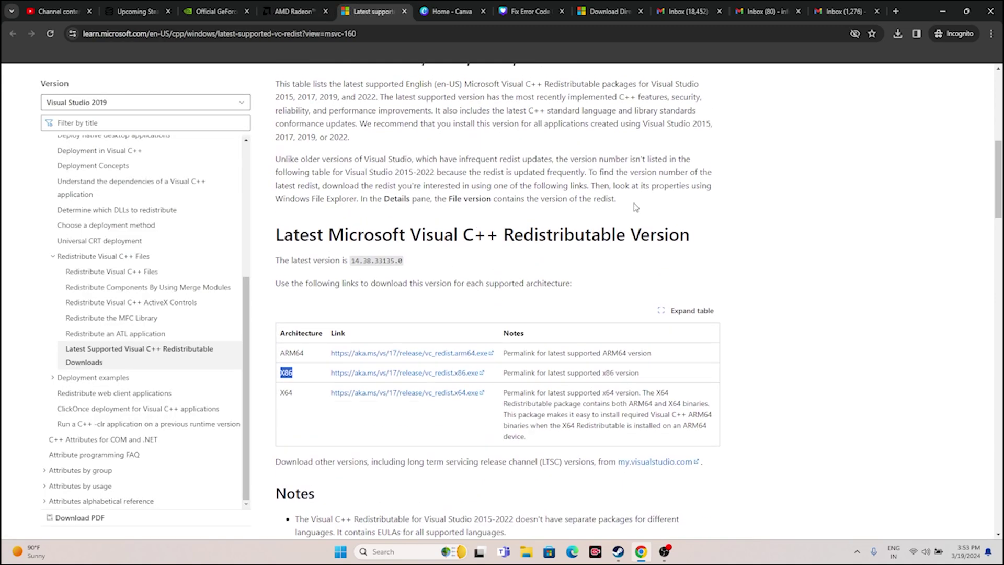
scroll(636, 207, "up", 8)
left_click_drag(485, 199, 276, 172)
scroll(361, 285, "down", 10)
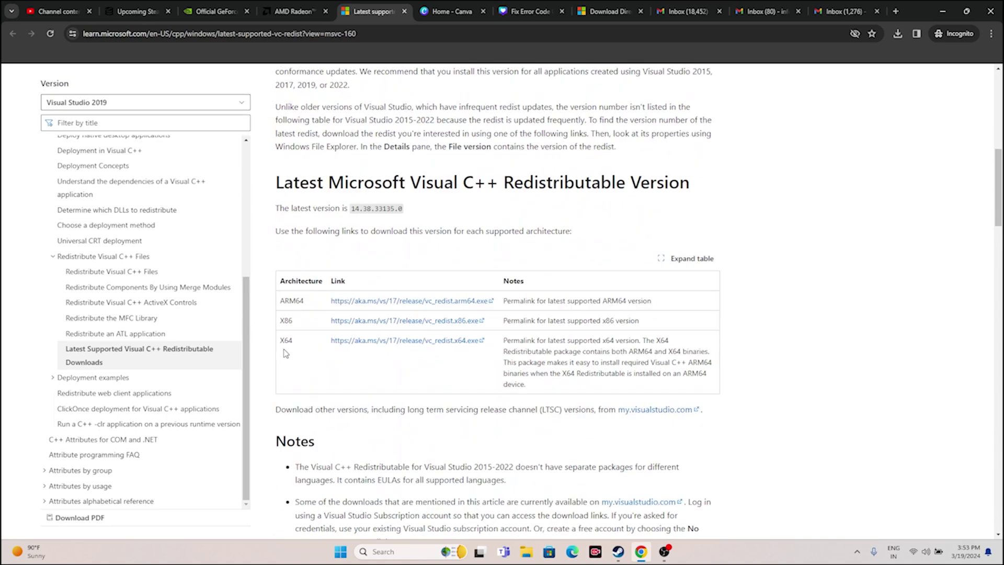
left_click_drag(284, 341, 306, 324)
left_click(372, 369)
Examine the DirectX End-User Runtime download page and its details, and minimise Chrome.
left_click(619, 6)
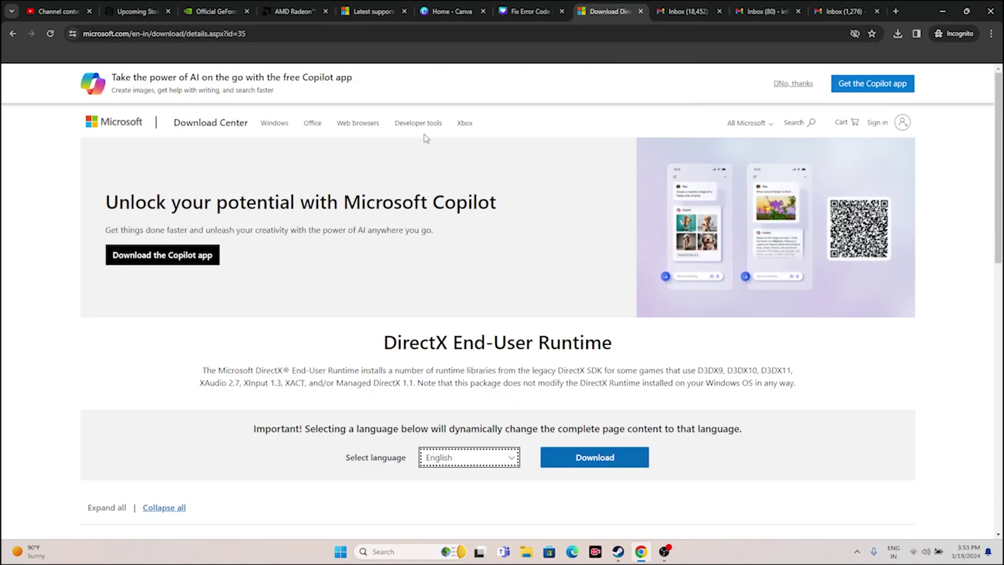
scroll(436, 142, "down", 4)
scroll(821, 243, "up", 4)
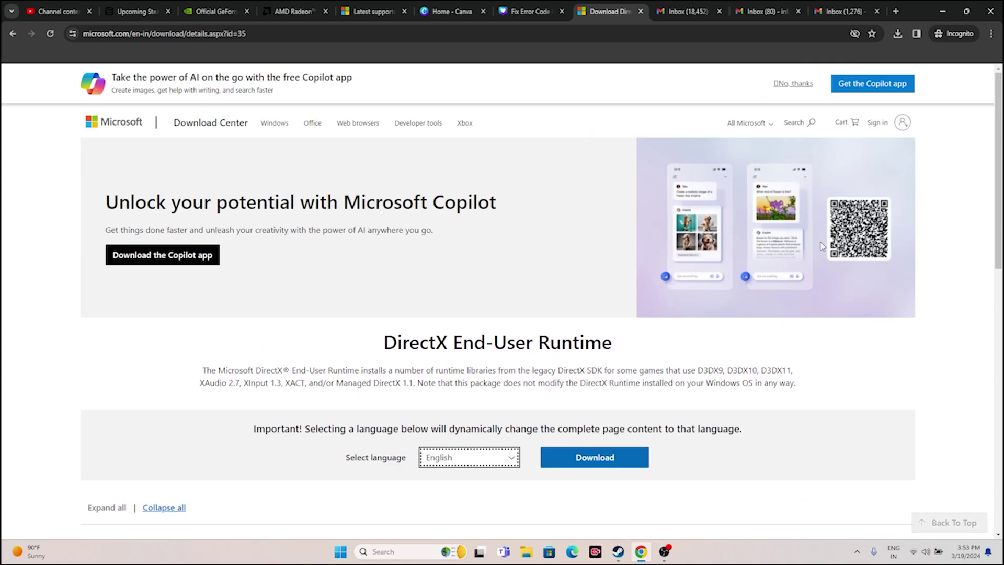
scroll(820, 238, "down", 4)
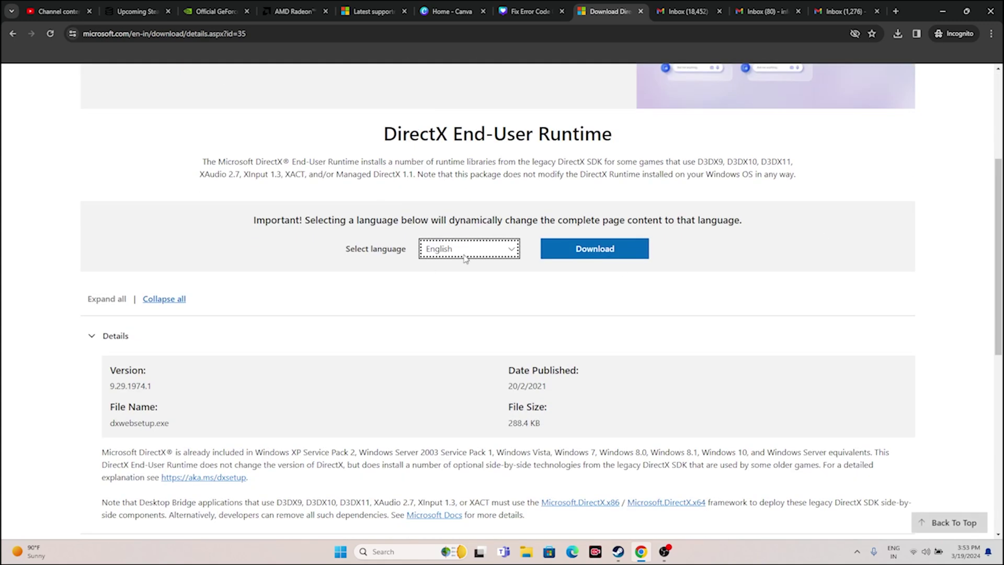
scroll(466, 259, "up", 4)
scroll(586, 259, "down", 4)
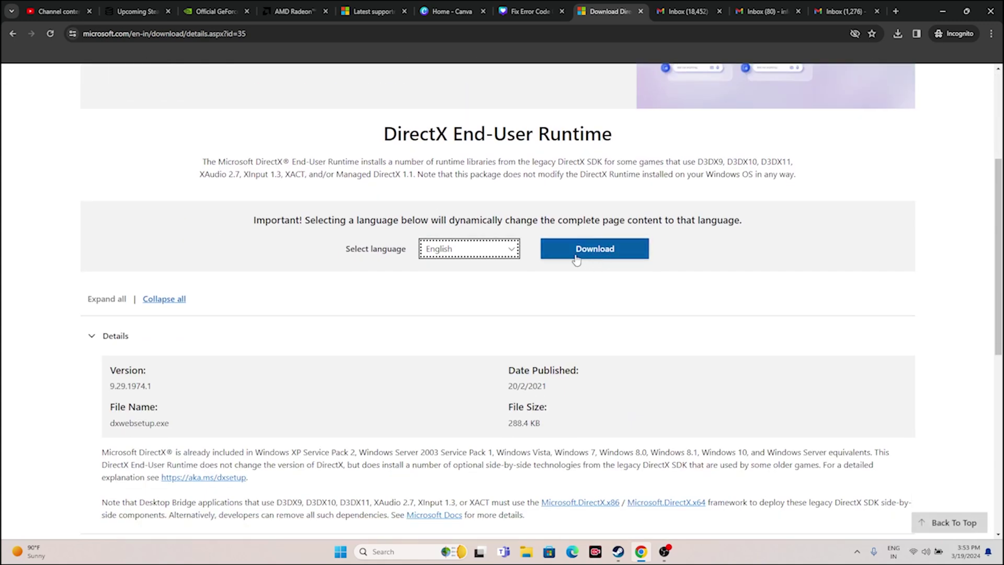
scroll(762, 275, "down", 5)
scroll(764, 276, "up", 8)
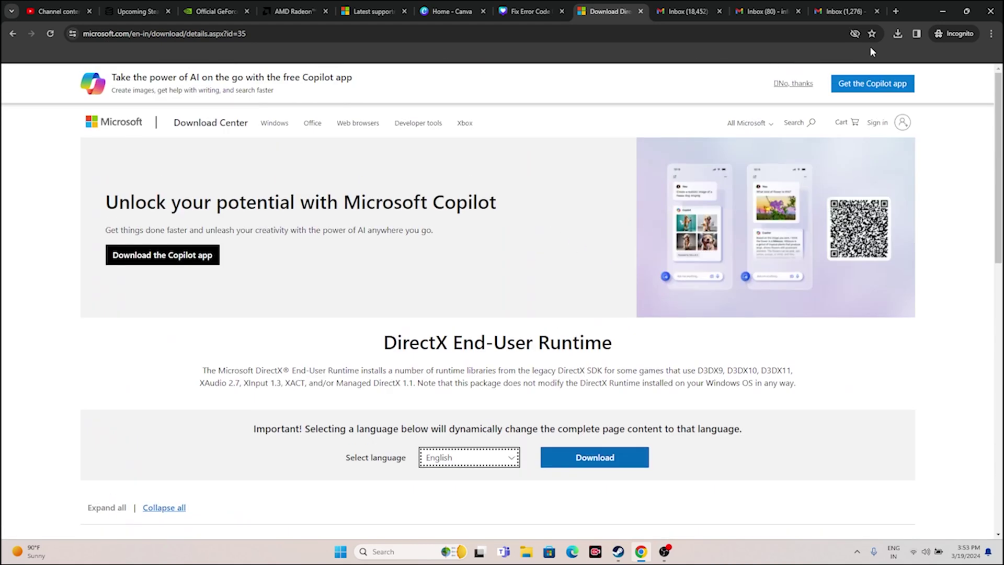
left_click(940, 11)
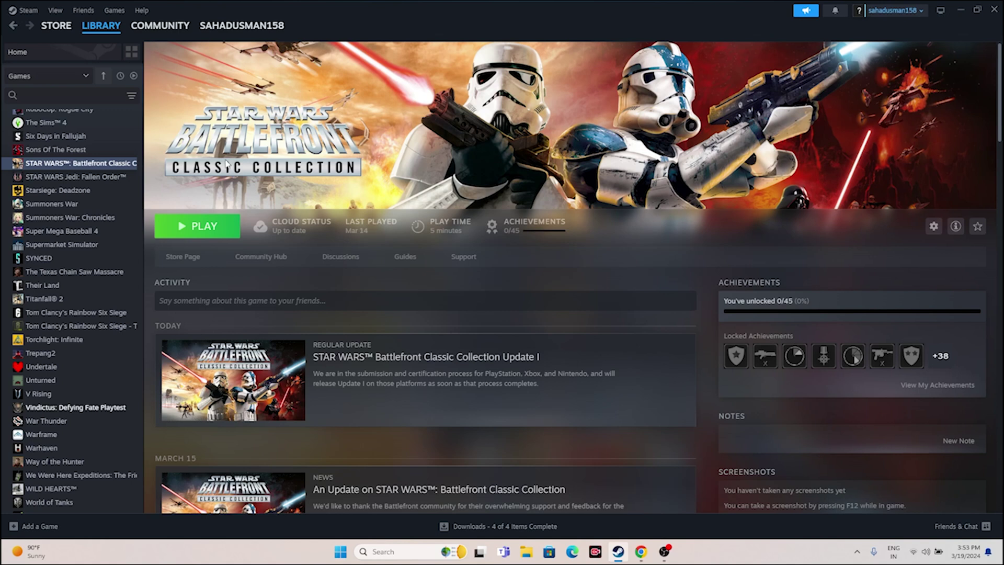
View the game's Uninstall option in Steam without using it, and check This PC's drives in File Explorer.
right_click(106, 166)
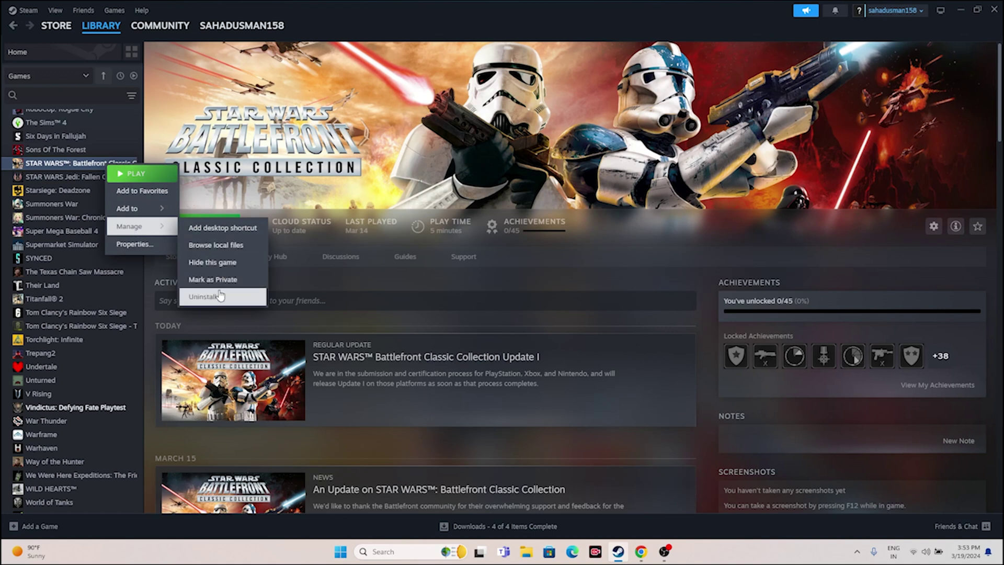
left_click(465, 300)
left_click(526, 552)
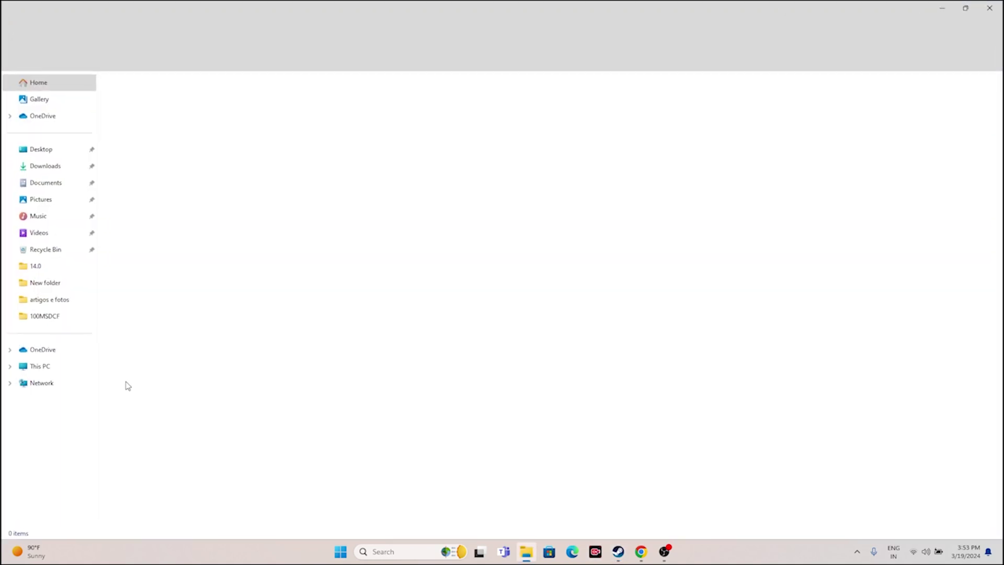
left_click(57, 367)
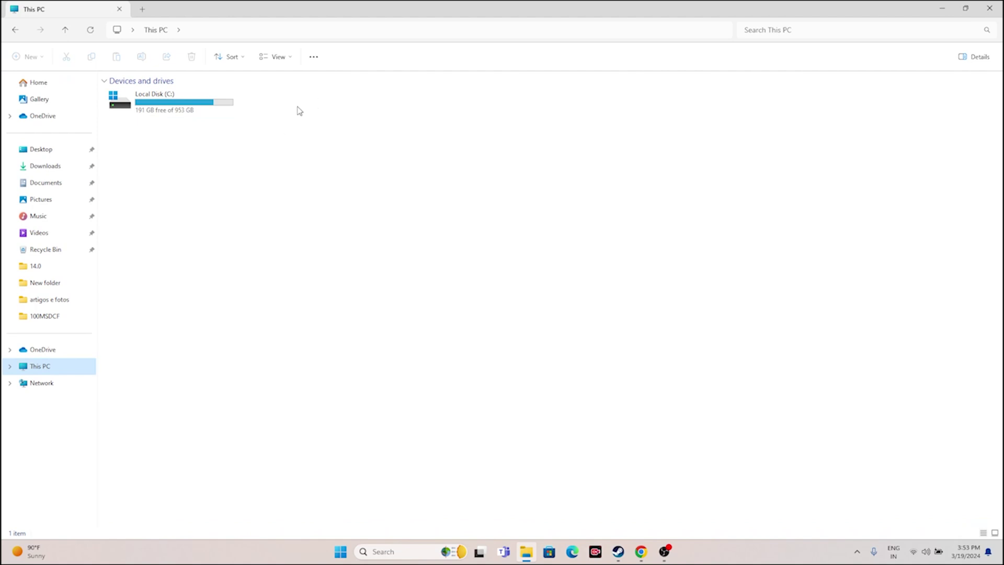
left_click(990, 8)
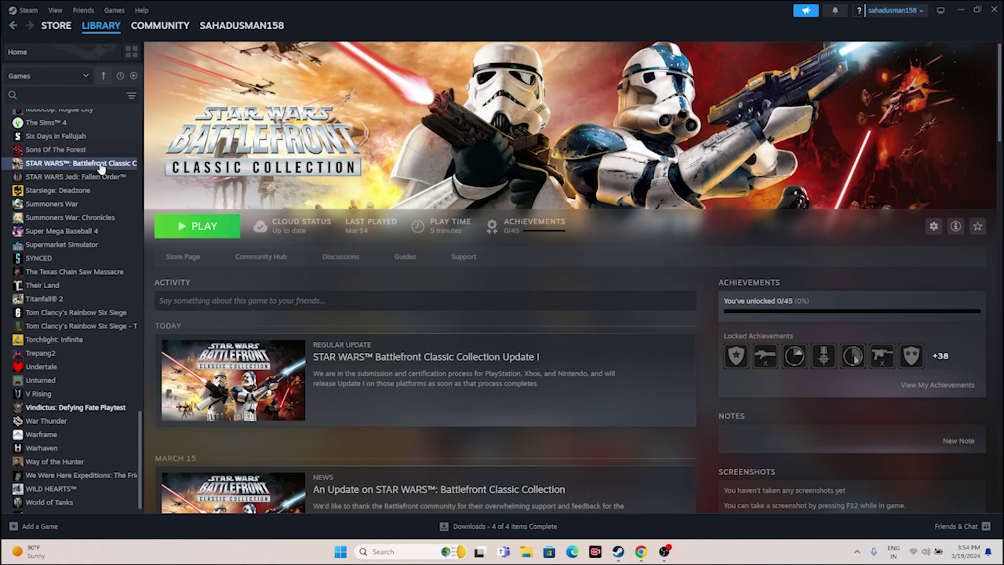
Verify the integrity of STAR WARS: Battlefront Classic Collection's installed files in Steam and close its properties.
right_click(71, 164)
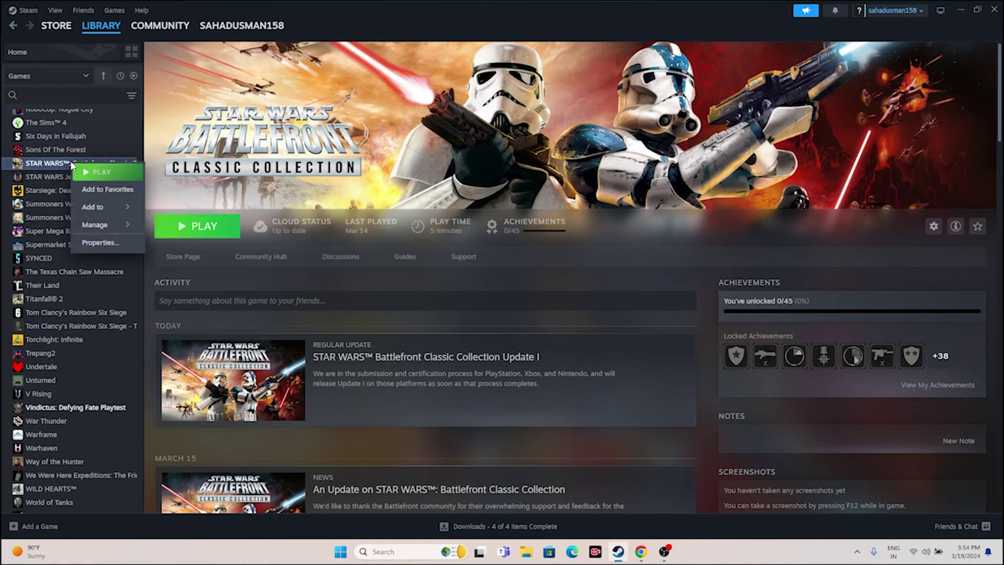
left_click(100, 242)
left_click(329, 246)
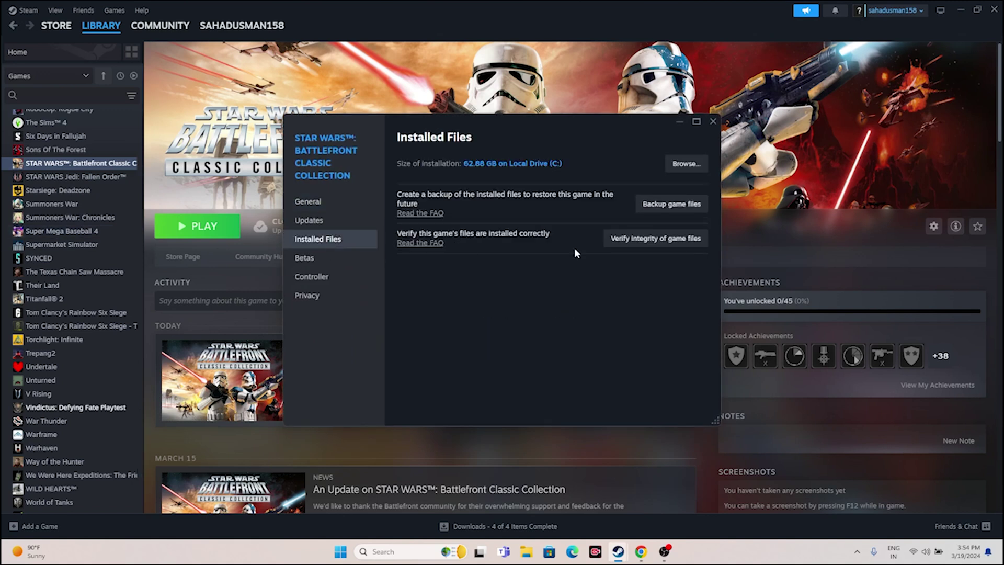
left_click(681, 242)
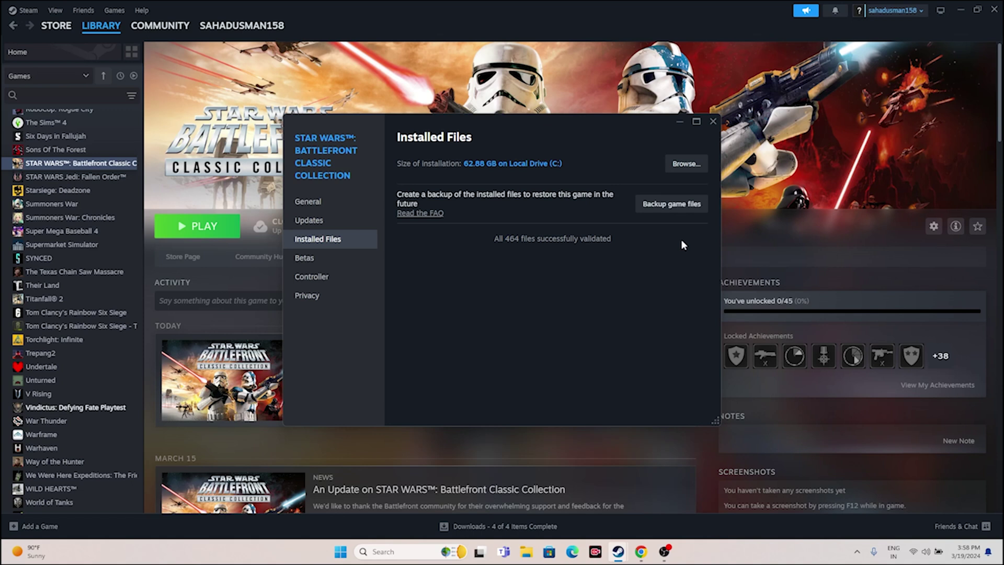
left_click(712, 121)
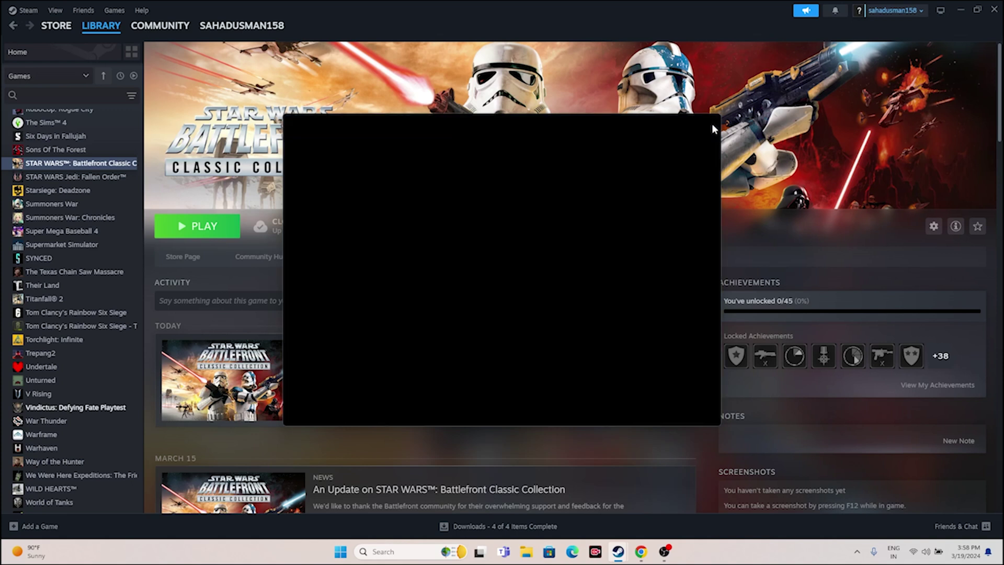